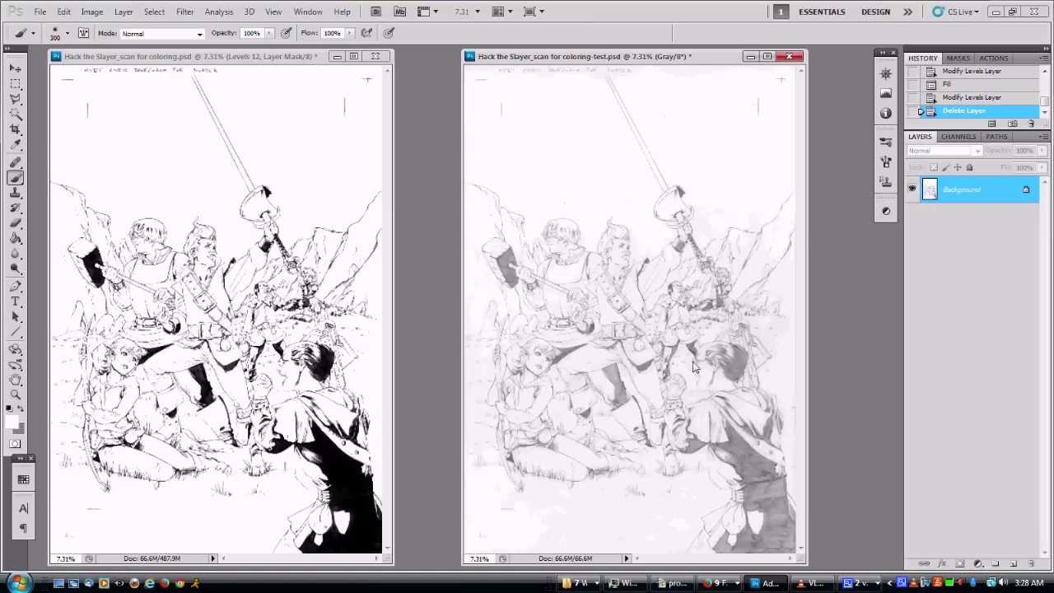
- Compare the cleaned line art with the raw pencil scan around the hammer-wielding warrior, the swordsman and the kneeling elf
key("z")
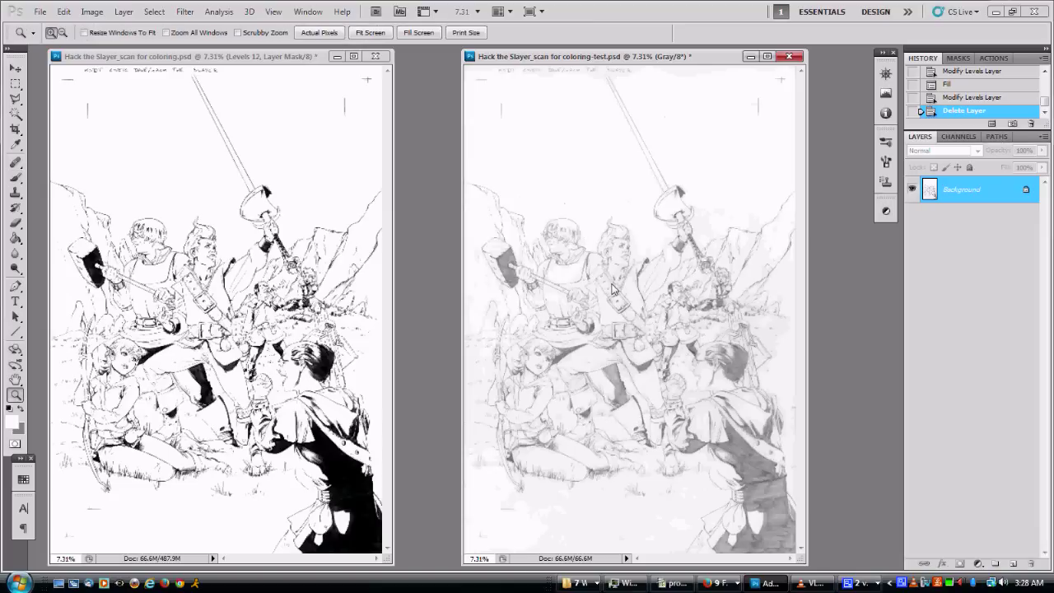
left_click(614, 282, "shift")
left_click(614, 281, "shift")
left_click(616, 280, "shift")
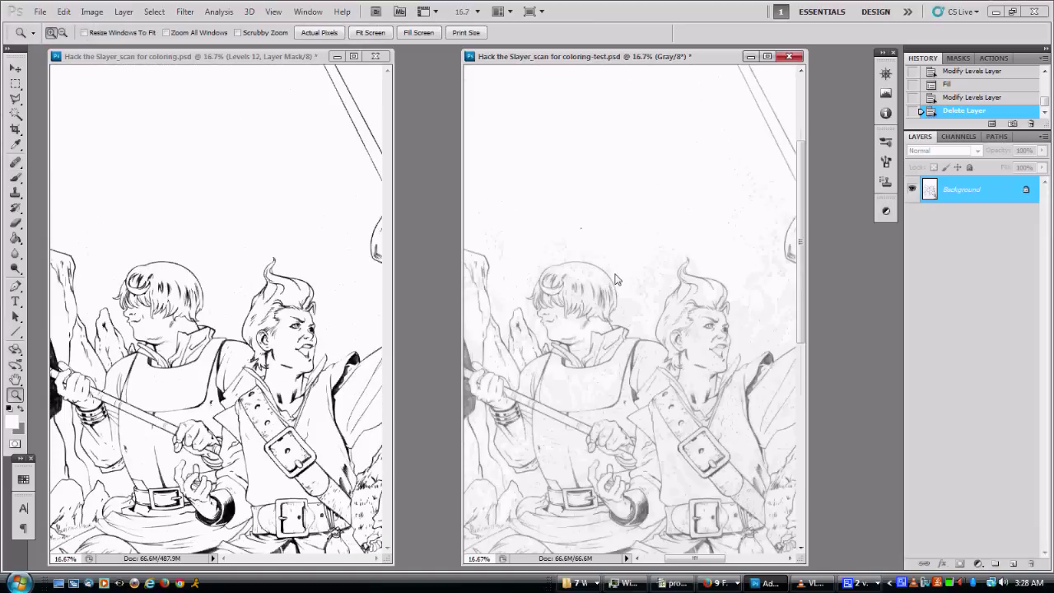
left_click(617, 279, "shift")
left_click_drag(637, 290, 637, 172)
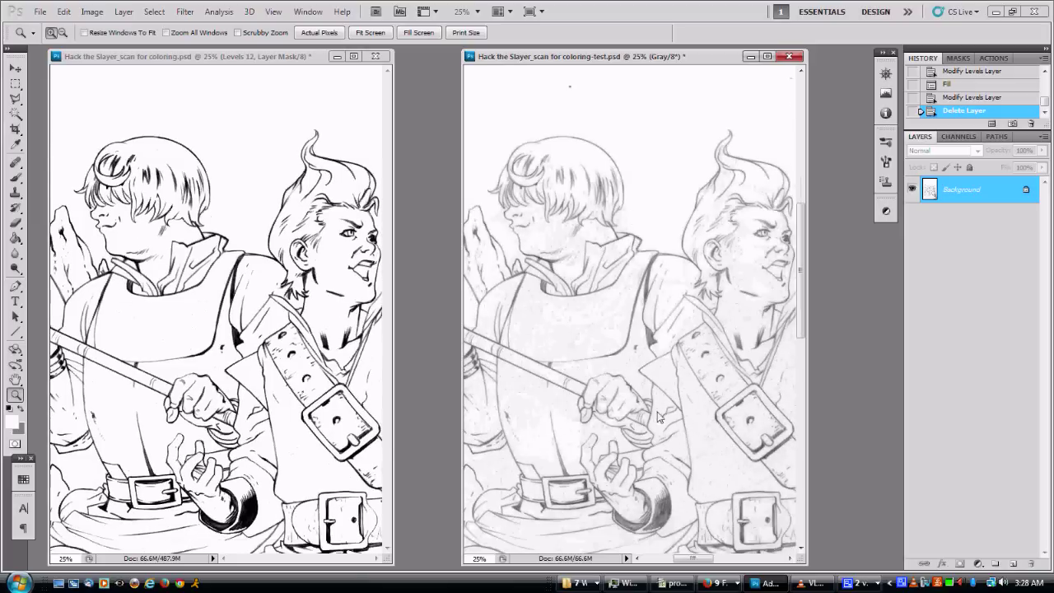
left_click_drag(656, 412, 657, 268)
left_click_drag(623, 313, 674, 298)
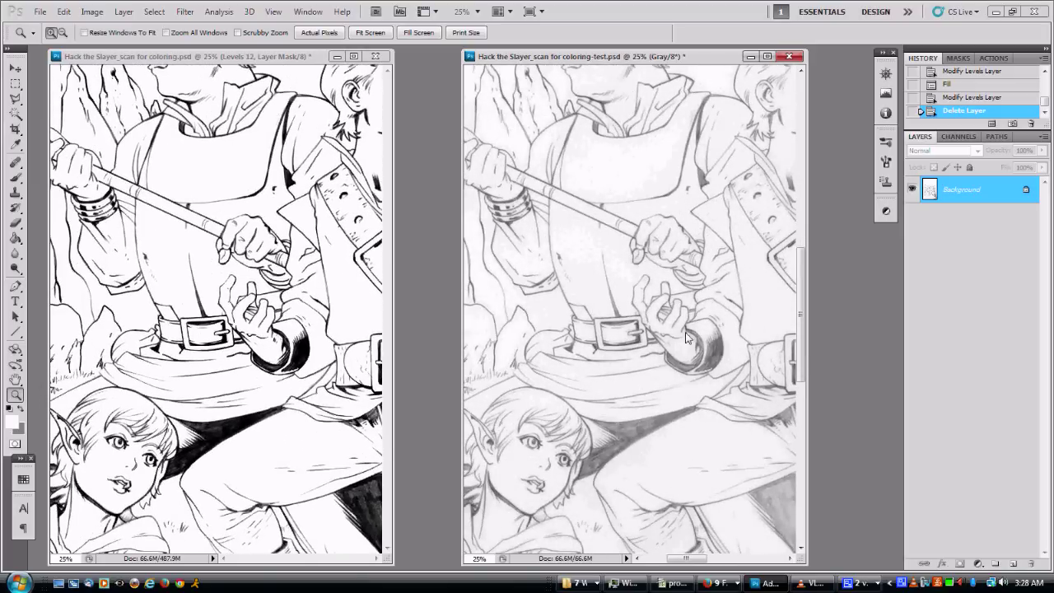
left_click_drag(579, 351, 676, 318)
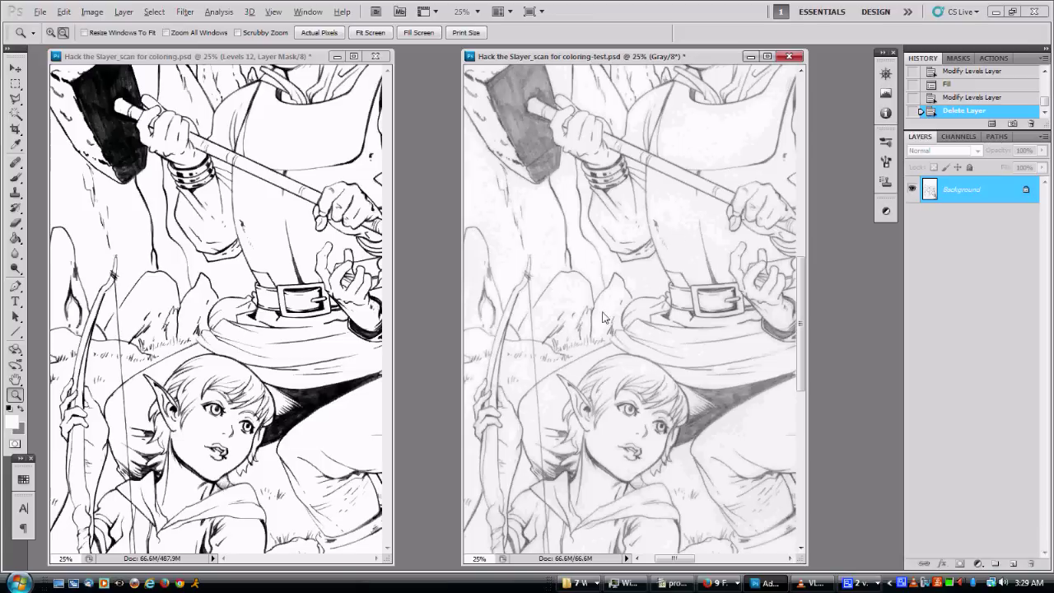
left_click(593, 239, "alt+shift")
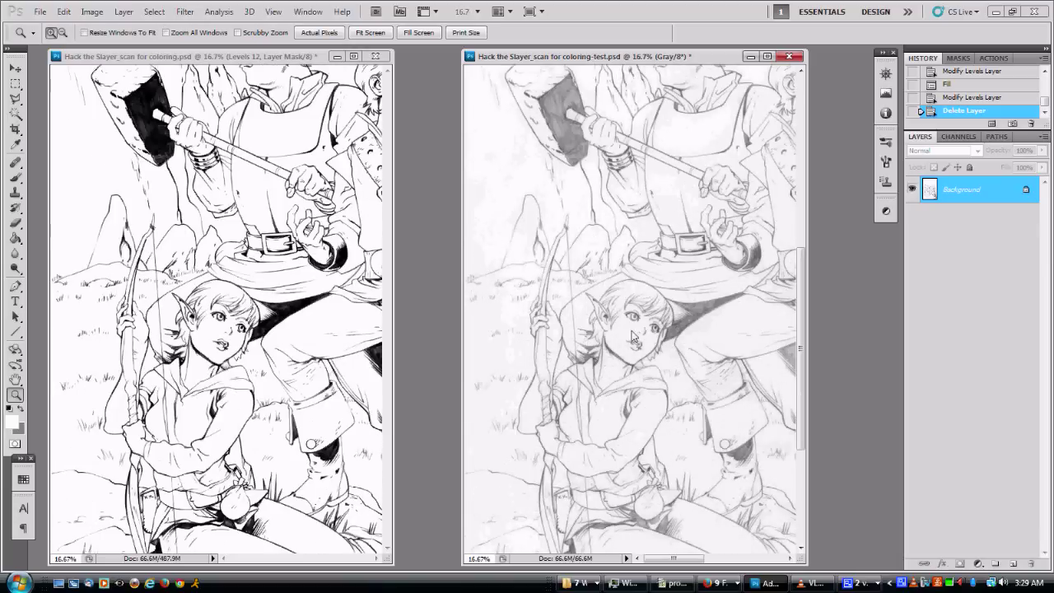
left_click_drag(634, 335, 488, 332)
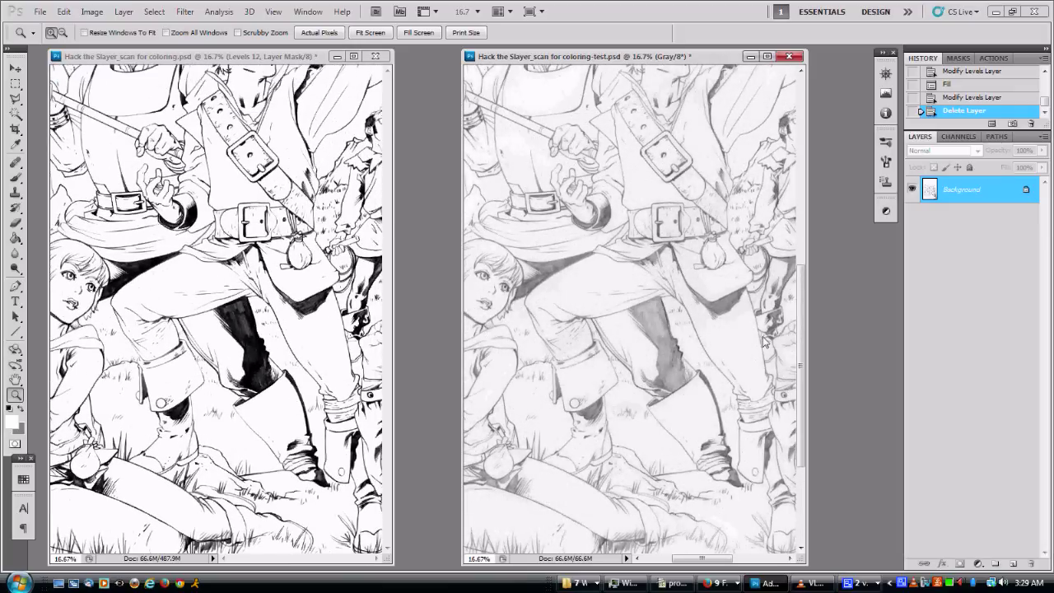
- Compare the line quality of both scans close up around the swordsman's belt buckle and pouch at 66.7% zoom
left_click(670, 276, "shift")
left_click(663, 278, "shift")
left_click(638, 278, "shift")
left_click(610, 280, "shift")
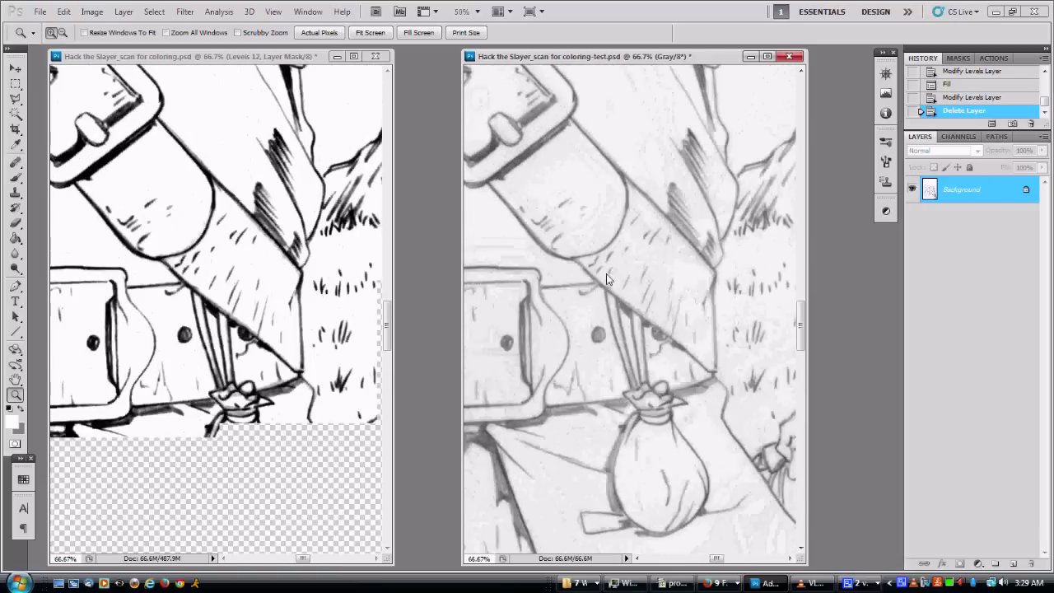
scroll(584, 362, "down", 8)
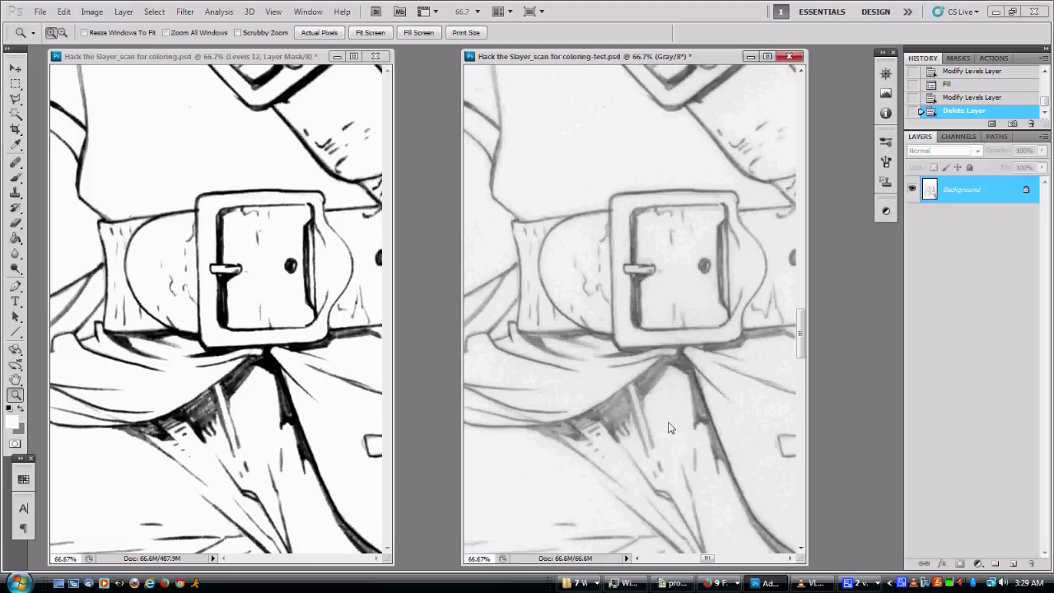
left_click(613, 287, "alt+shift")
left_click(613, 286, "alt+shift")
left_click(612, 286, "alt+shift")
left_click(612, 286, "alt+shift")
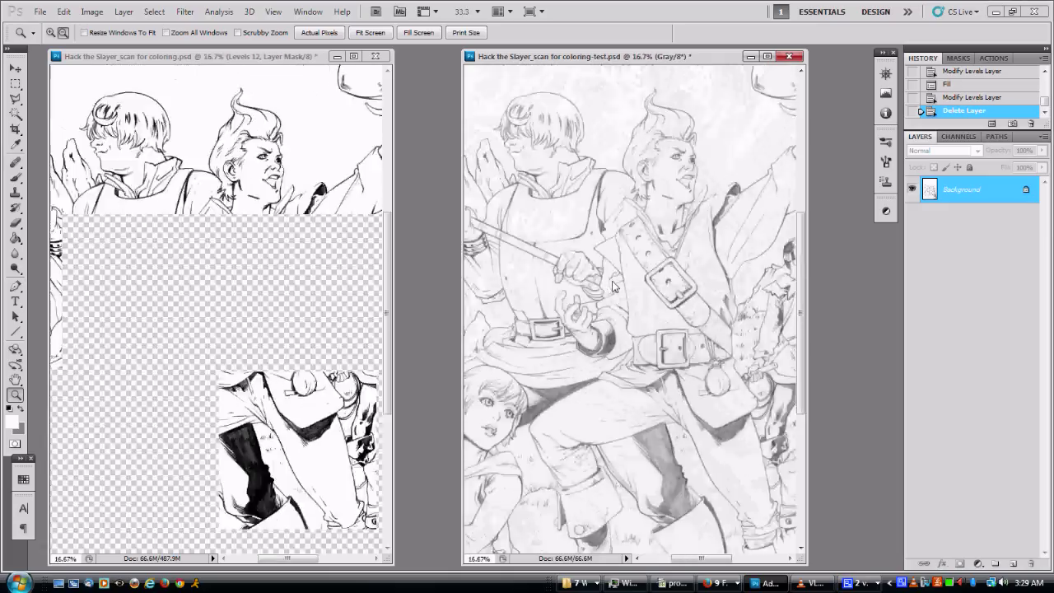
left_click(613, 286, "alt+shift")
left_click(613, 287, "alt+shift")
scroll(612, 285, "down", 1)
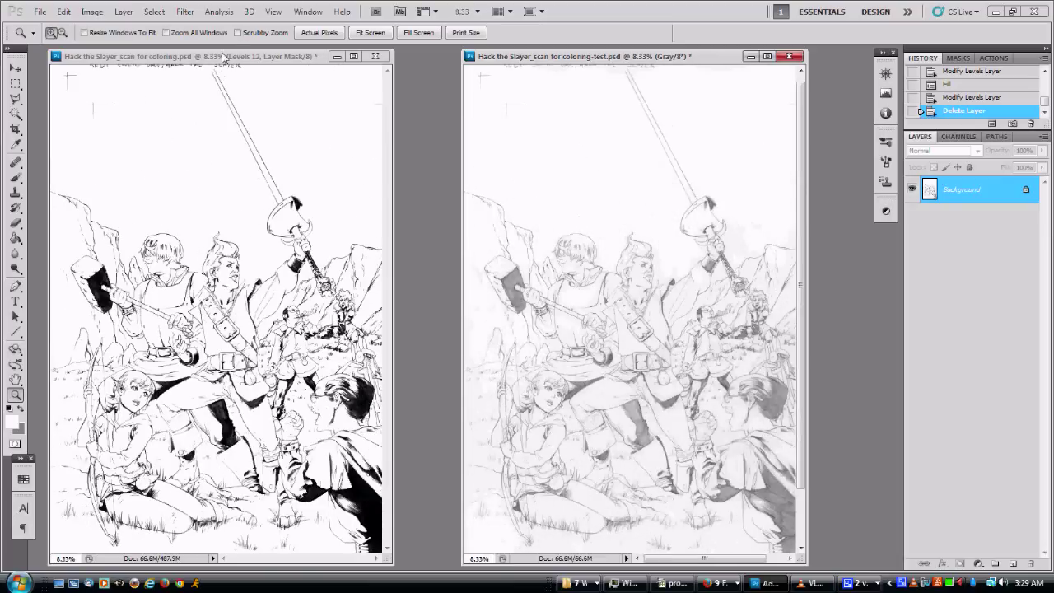
- Review the stack of Levels layers and masks in the cleaned coloring document
left_click(223, 56)
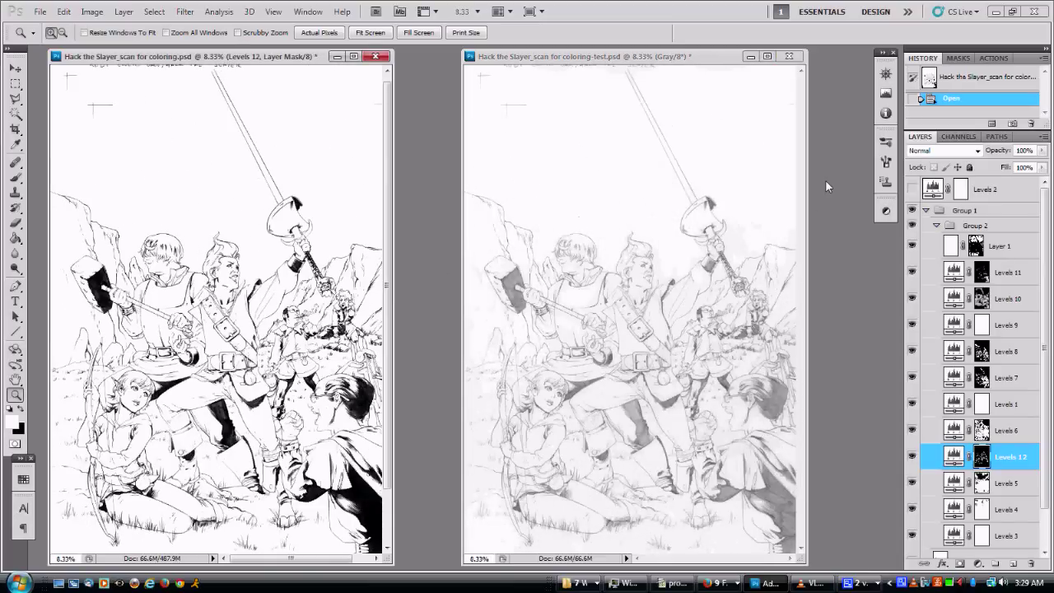
scroll(967, 309, "down", 1)
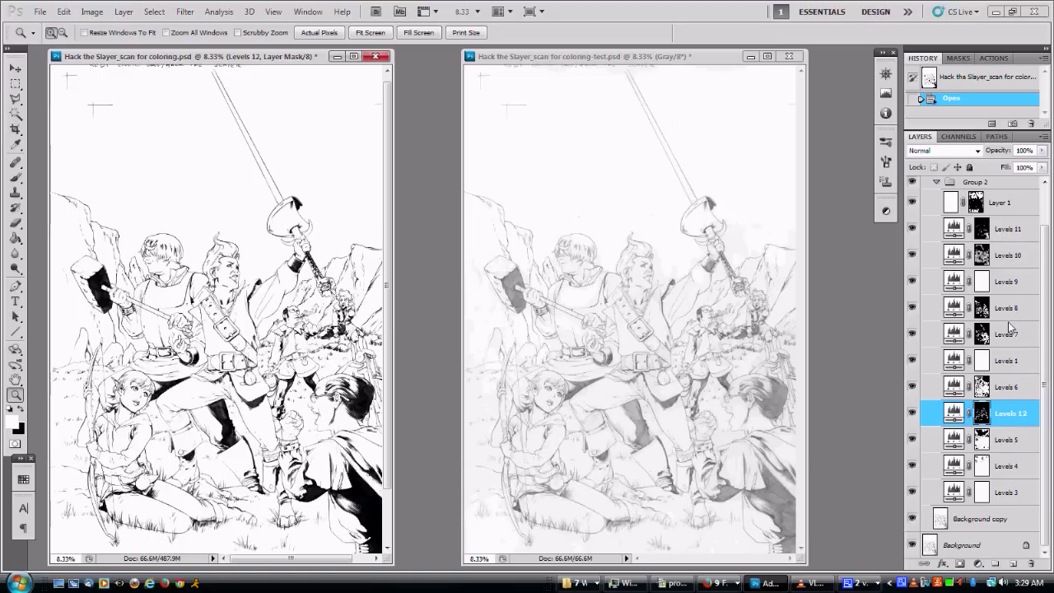
scroll(1009, 328, "up", 1)
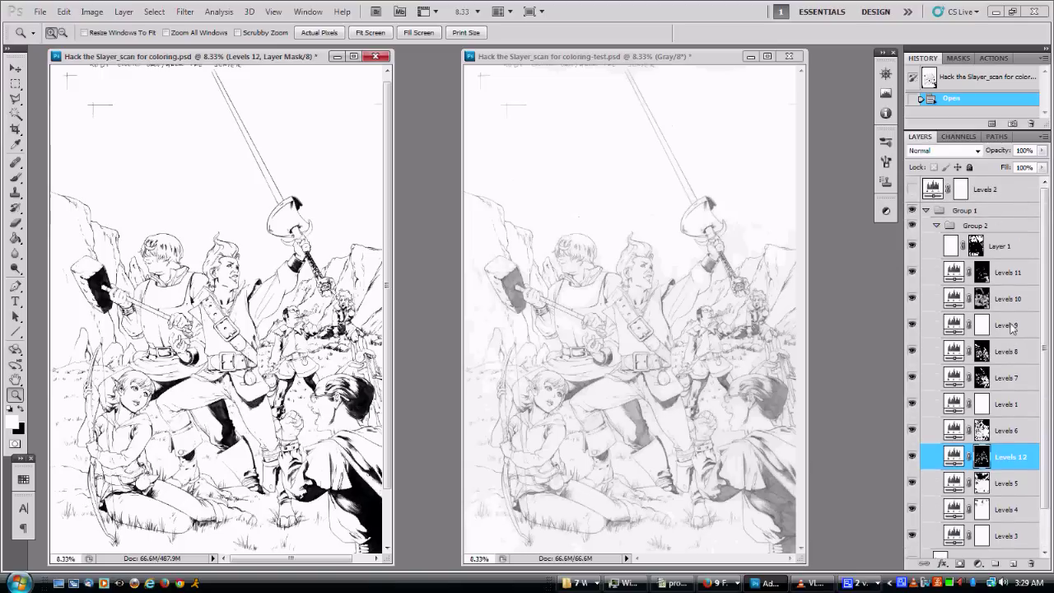
scroll(1011, 327, "down", 1)
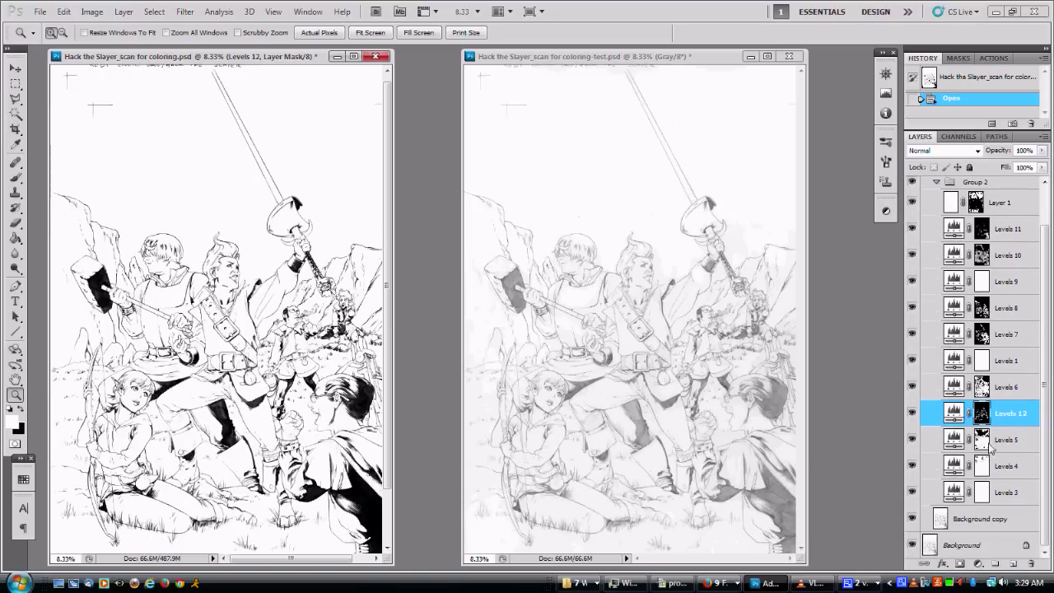
scroll(1014, 350, "up", 1)
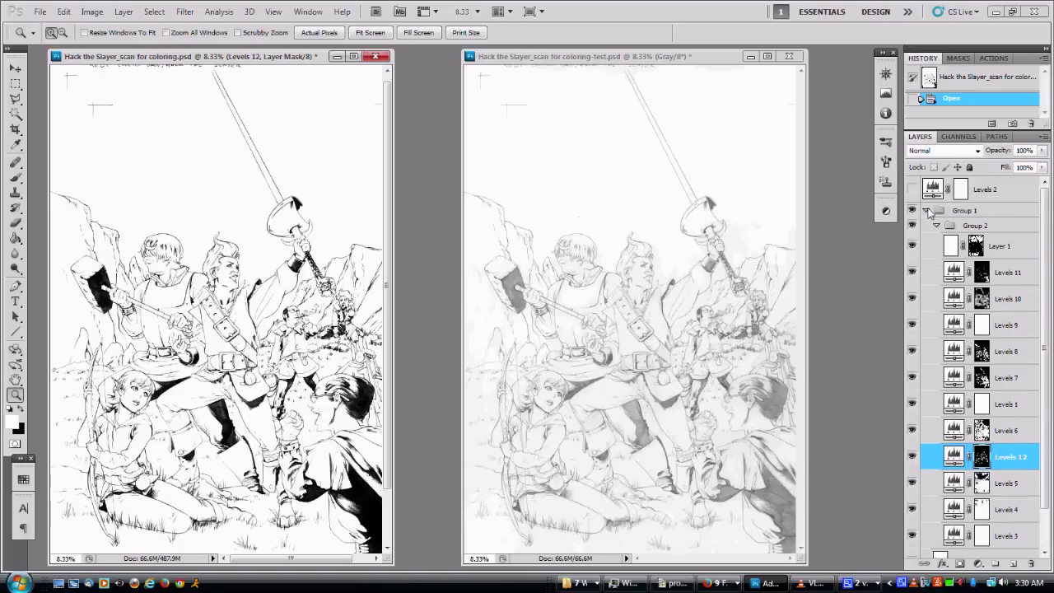
- Collapse Group 1 and minimize the cleaned document, leaving the coloring-test scan maximized in the workspace
left_click(927, 210)
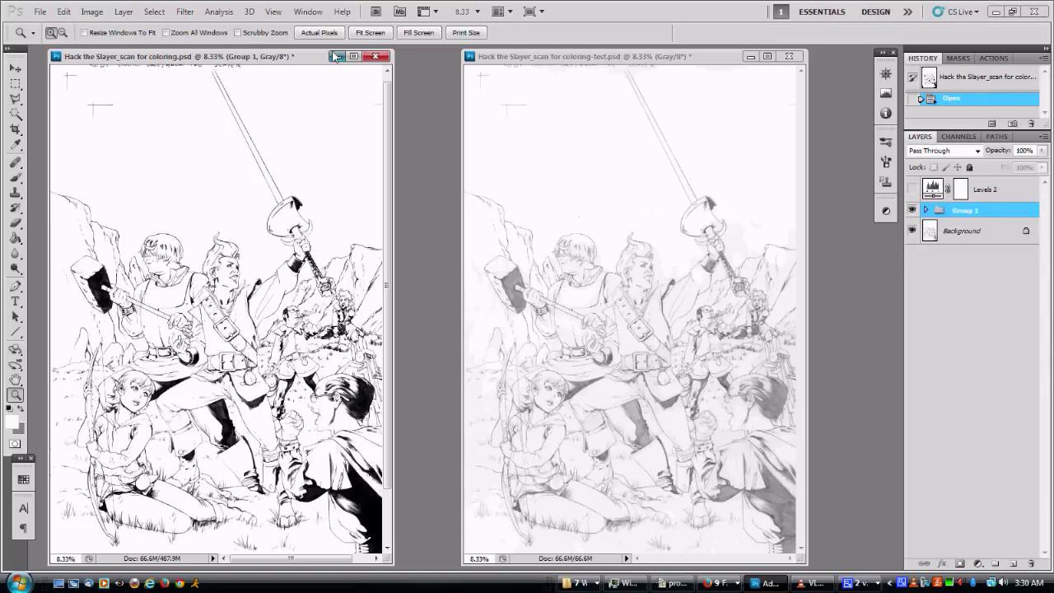
left_click(336, 56)
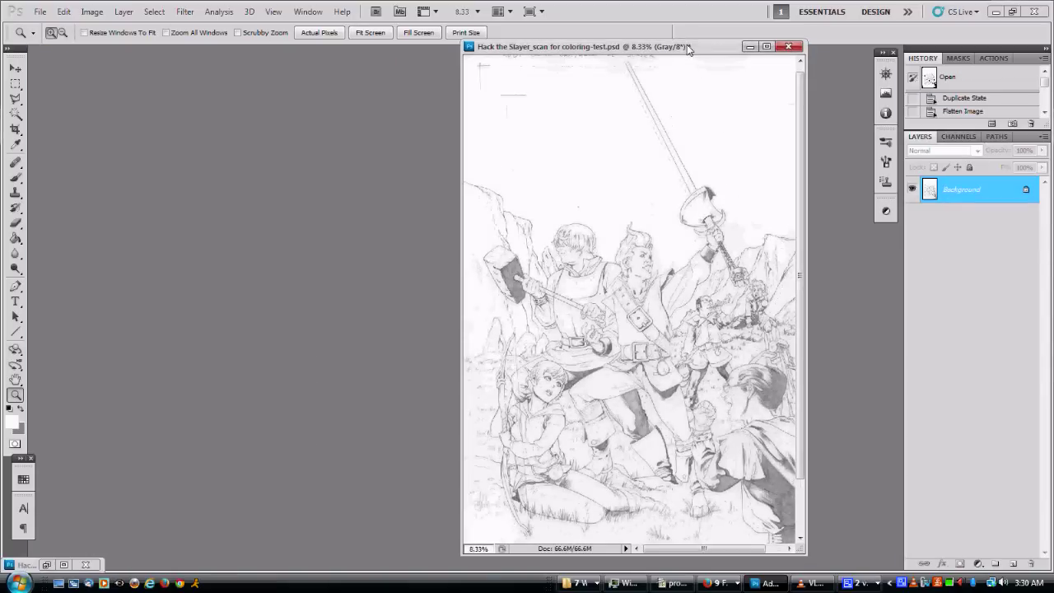
double_click(685, 54)
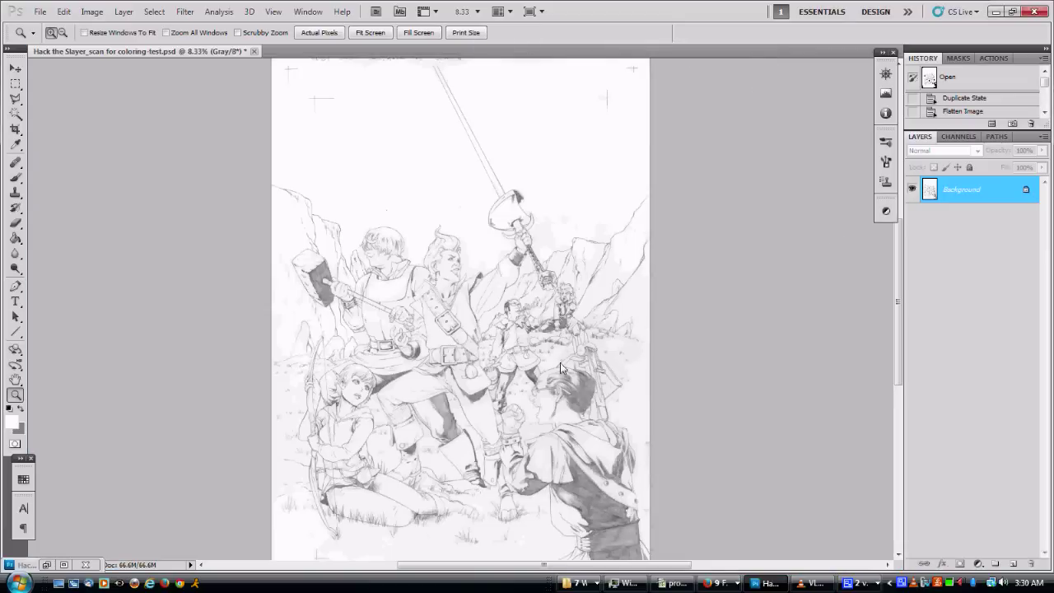
- Examine the raw coloring-test scan from the sword tip down to the foreground figures for gray tones and paper smudges
left_click(487, 288)
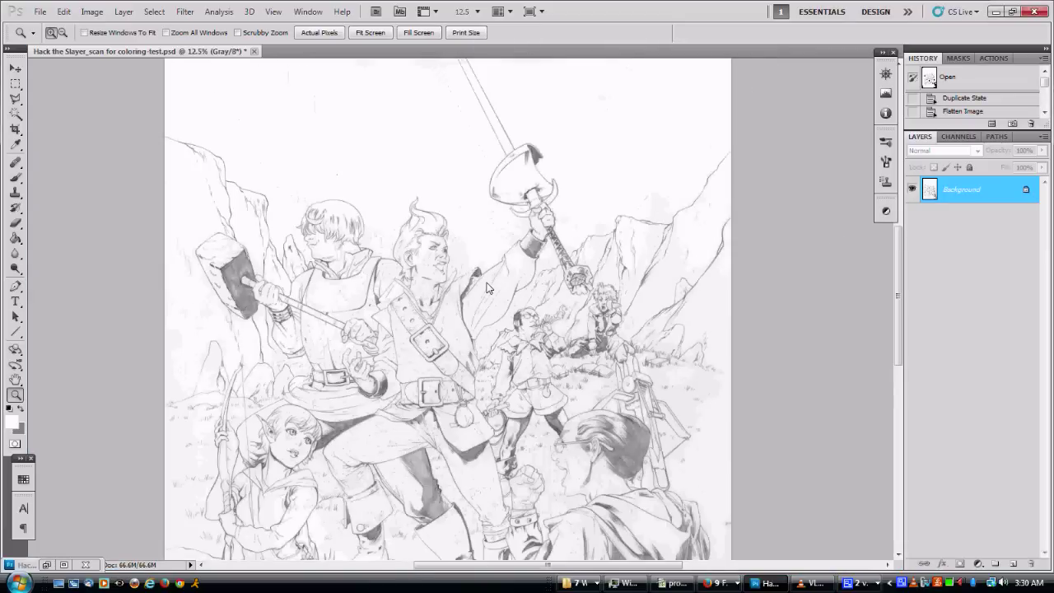
left_click(440, 255)
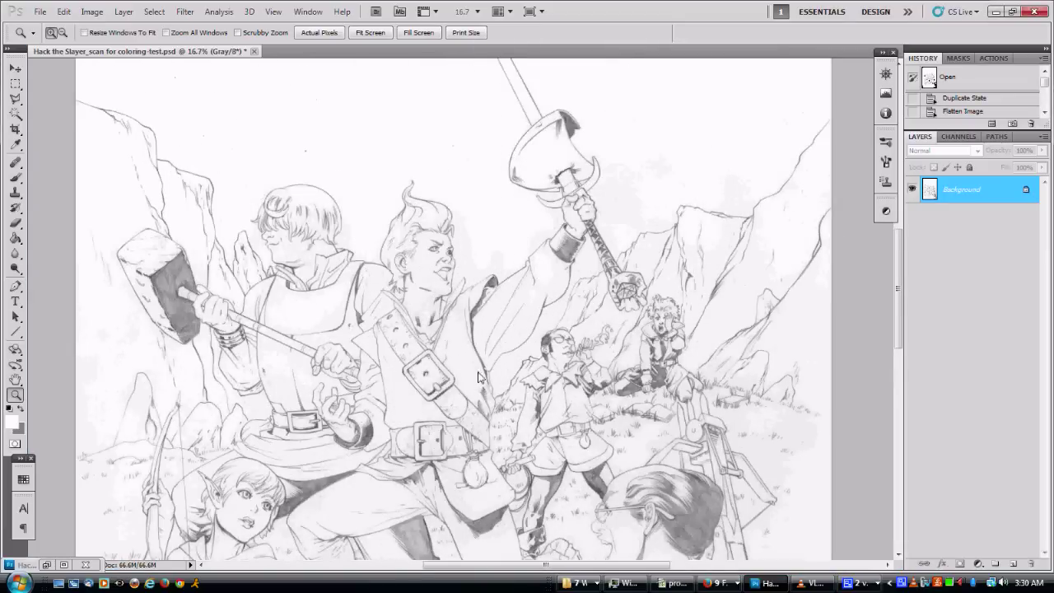
scroll(482, 378, "down", 3)
left_click_drag(476, 379, 519, 265)
mouse_move(561, 374)
left_mouse_down()
mouse_move(643, 193)
mouse_move(555, 368)
left_mouse_up()
left_click_drag(574, 256, 560, 423)
scroll(559, 427, "up", 4)
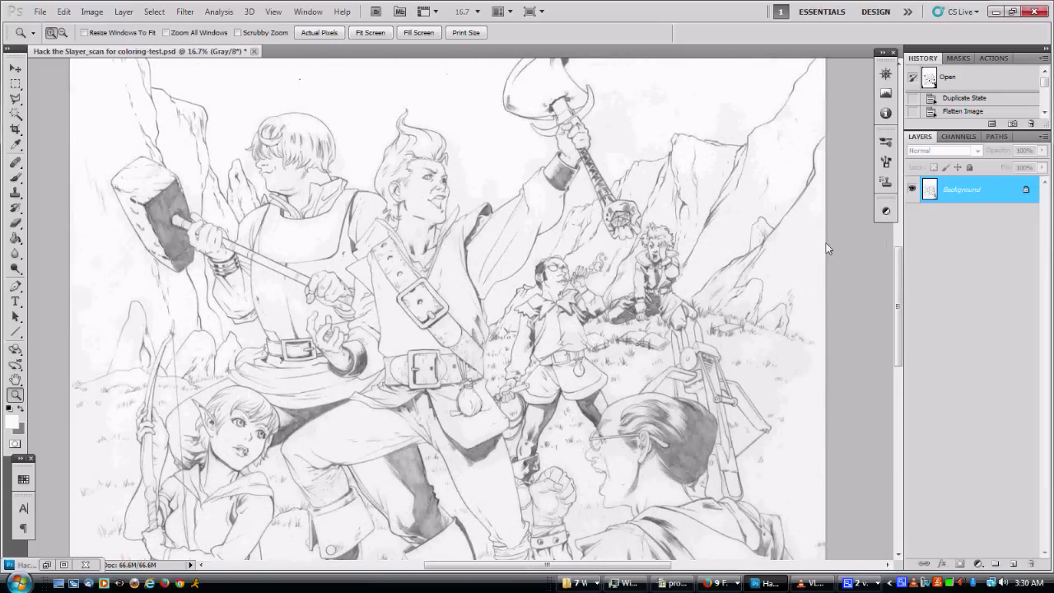
left_click_drag(898, 313, 839, 346)
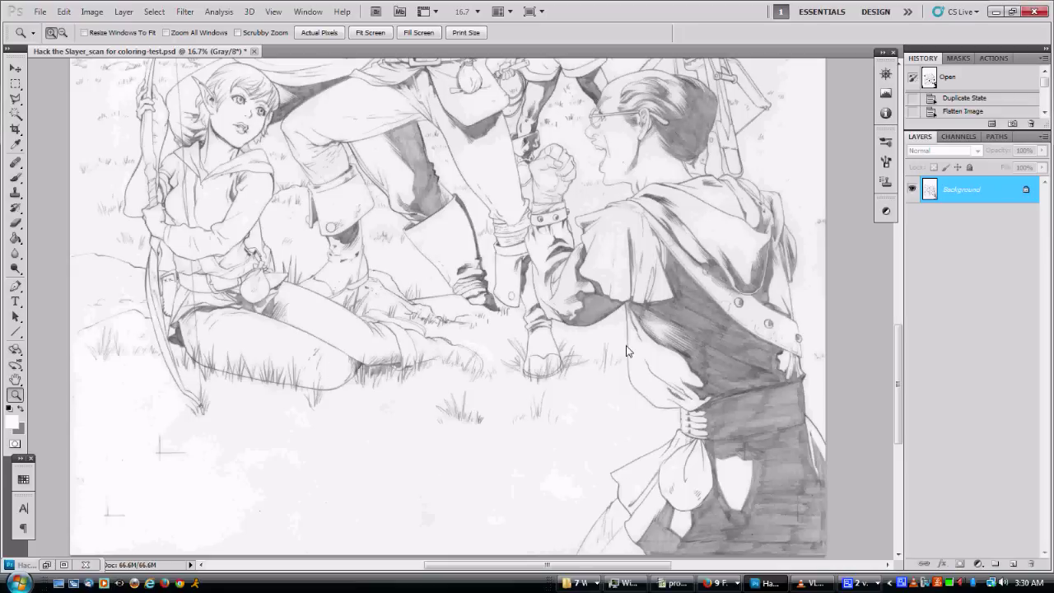
mouse_move(899, 350)
left_mouse_down()
mouse_move(910, 228)
mouse_move(870, 368)
mouse_move(862, 273)
left_mouse_up()
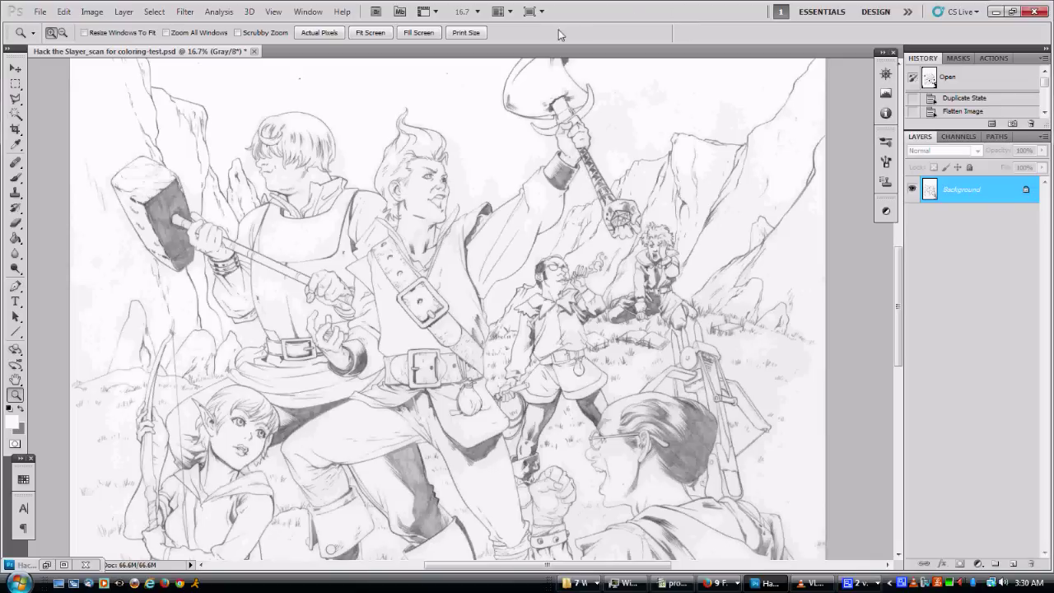
left_click_drag(896, 332, 895, 263)
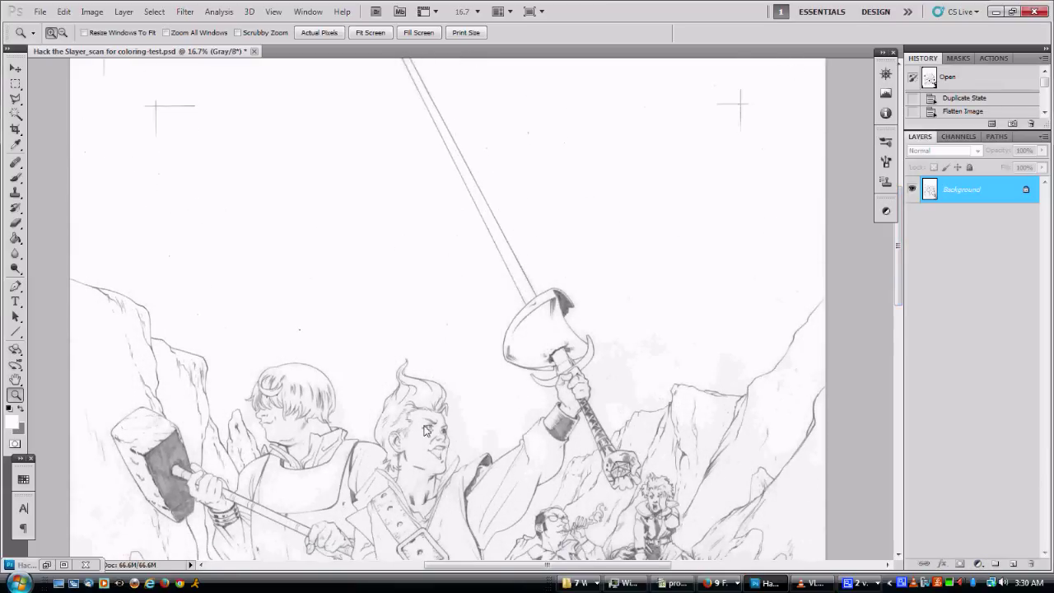
left_click(484, 342, "alt")
left_click(510, 379, "alt")
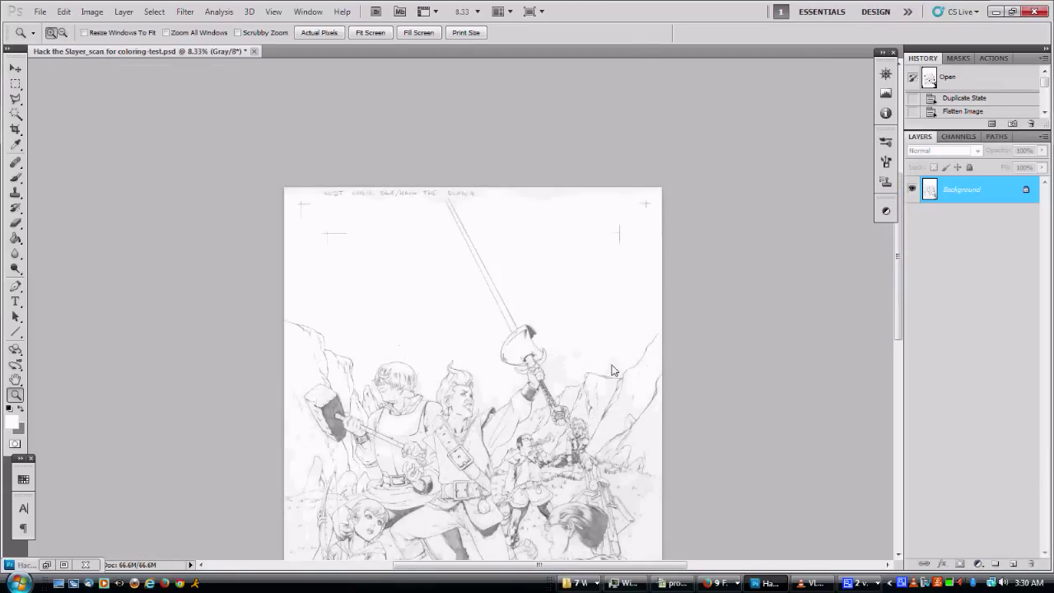
scroll(563, 439, "down", 5)
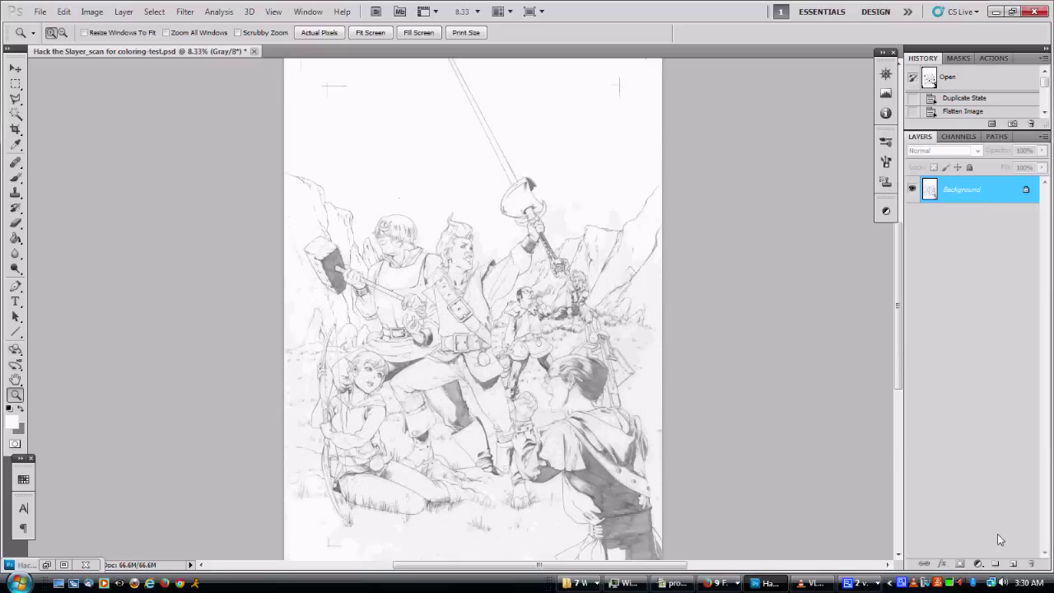
- Add a Levels adjustment layer above the Background of the coloring-test scan
left_click(979, 565)
left_click(899, 361)
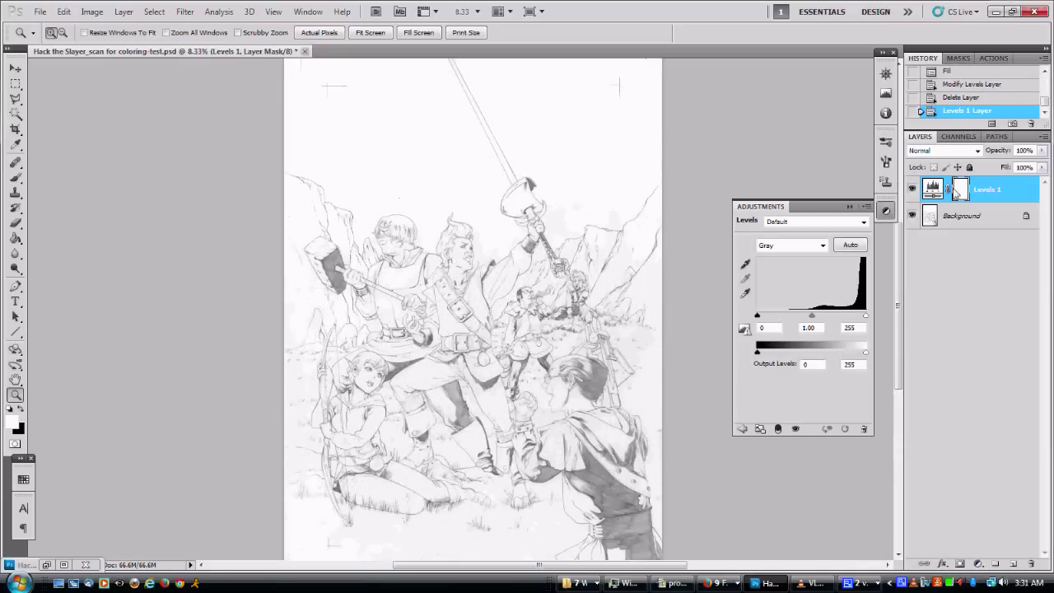
left_click(980, 564)
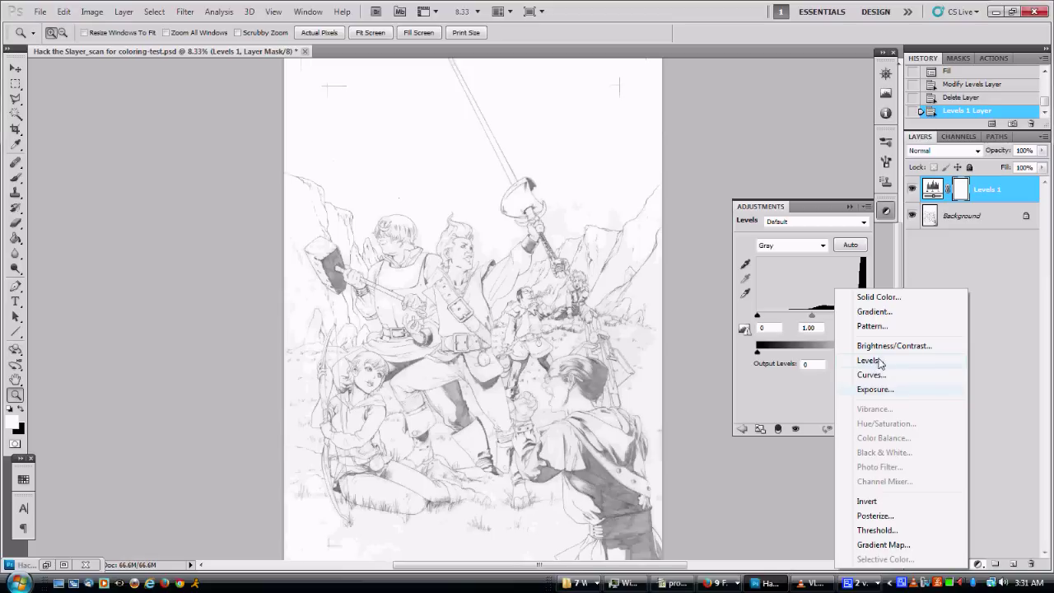
left_click(935, 191)
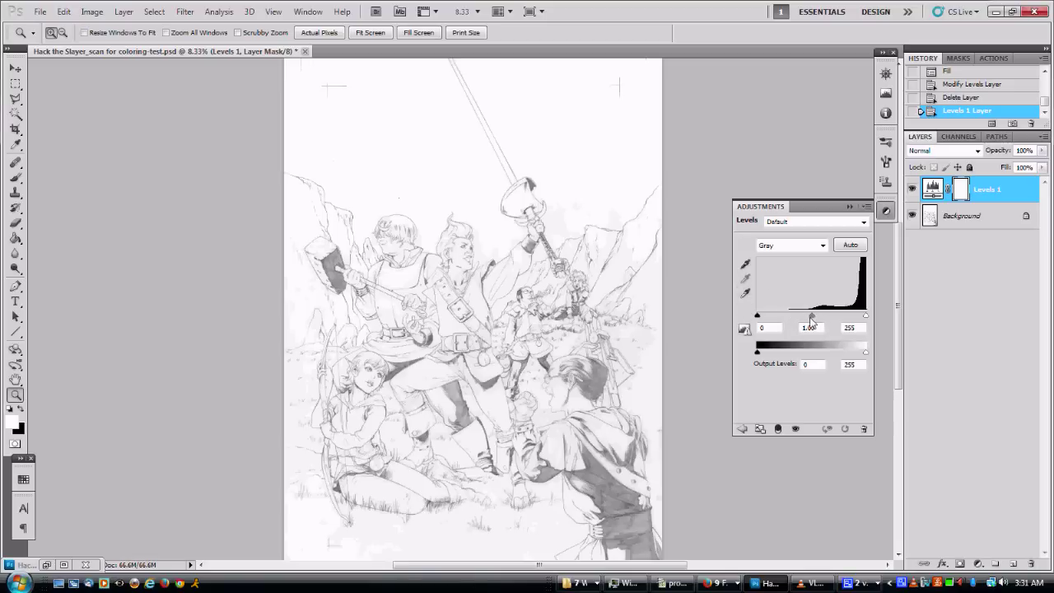
- Set the Levels midtone input to 0.01 and toggle the adjustment layer's visibility to compare the scan with and without it
left_click_drag(811, 321, 931, 317)
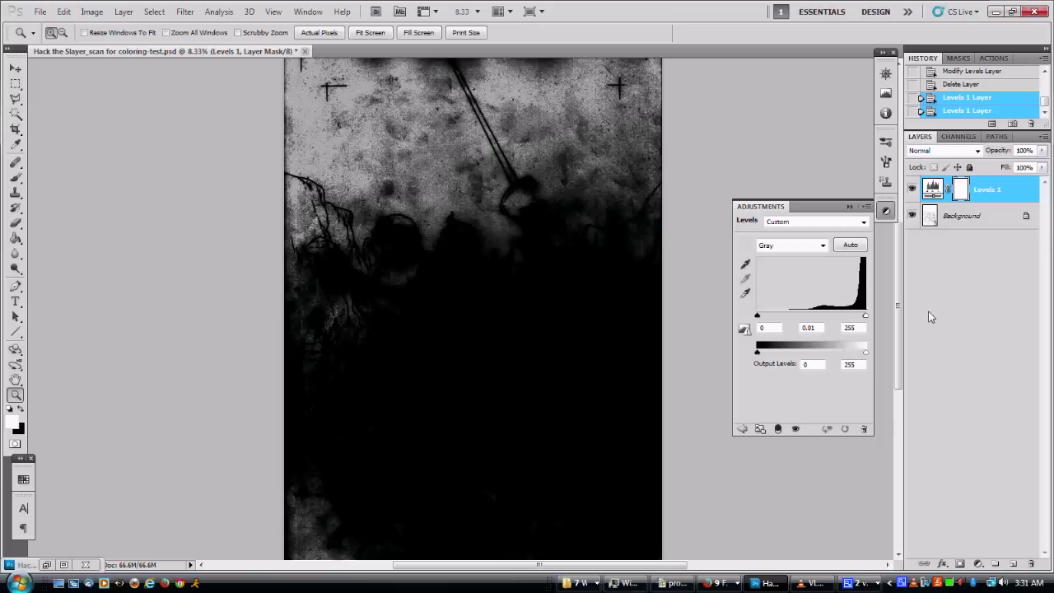
left_click(912, 188)
left_click(912, 189)
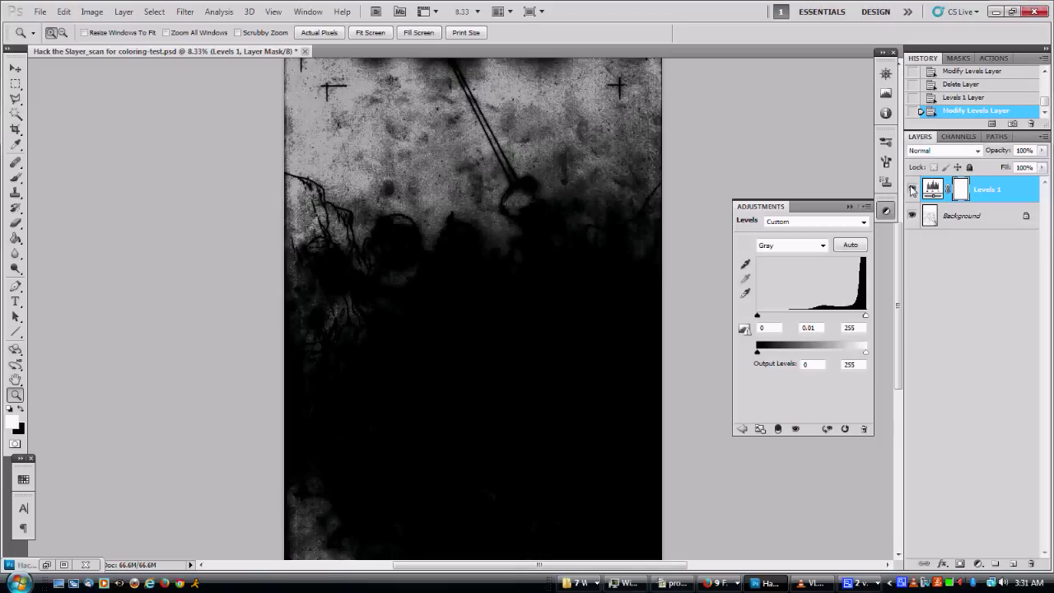
left_click(912, 189)
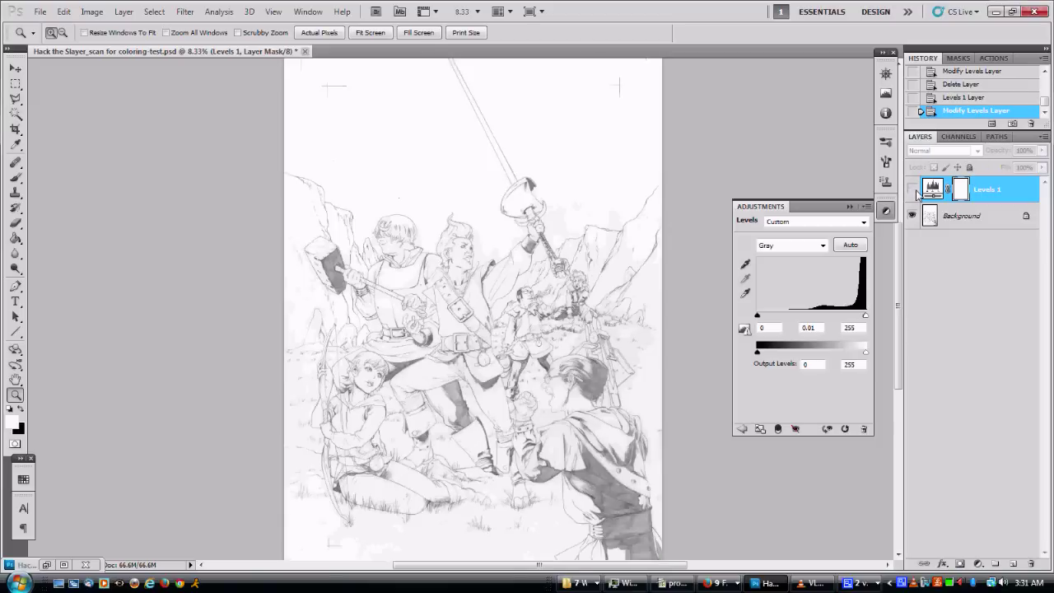
left_click(912, 190)
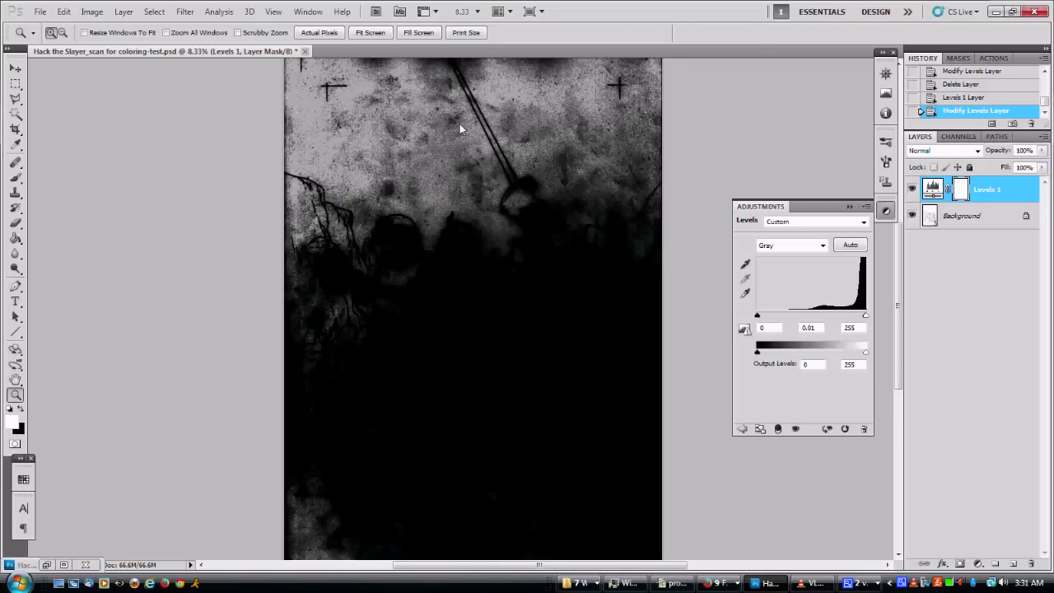
left_click_drag(461, 124, 454, 188)
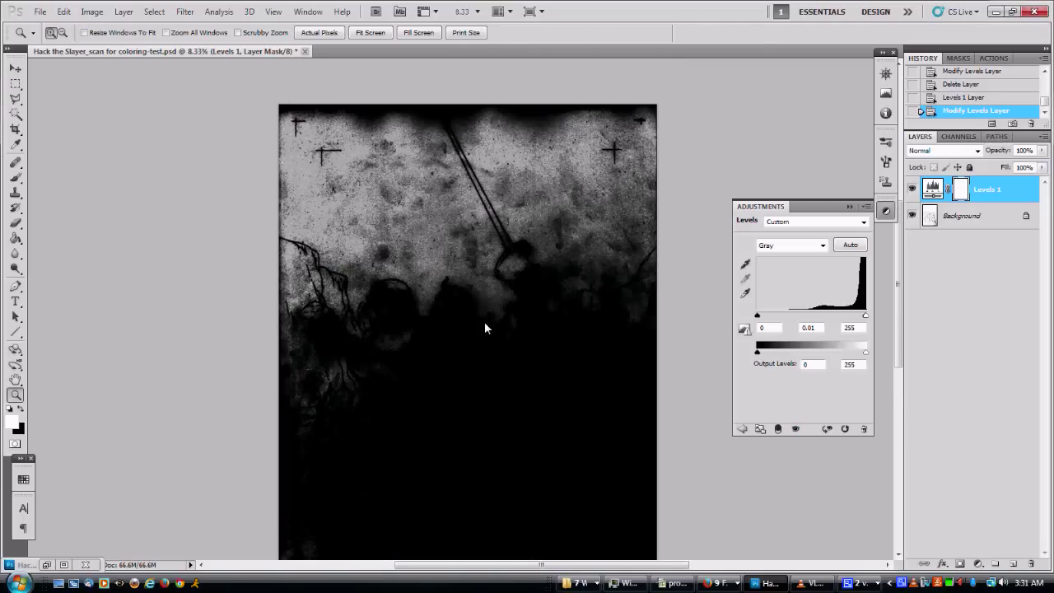
- Add a second Levels adjustment layer directly above the Background and set its white input level to 246
left_click_drag(484, 327, 452, 280)
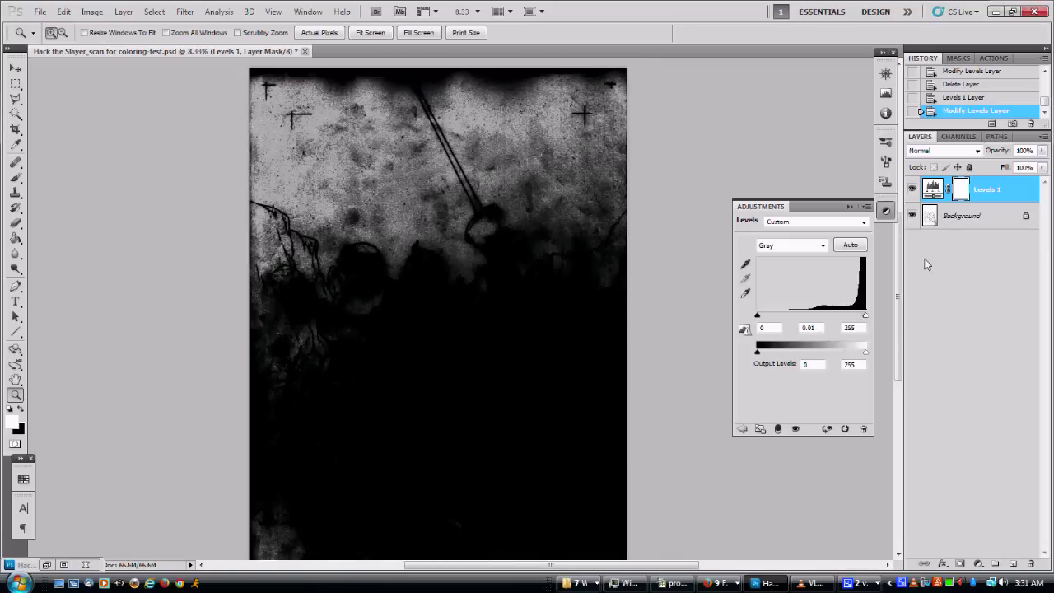
left_click(943, 219)
left_click(978, 564)
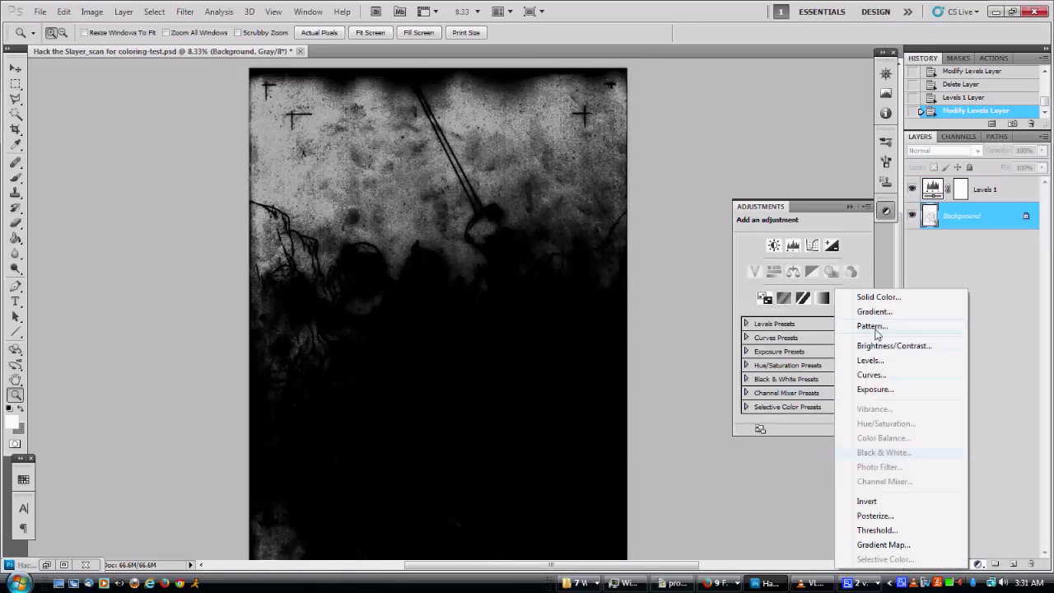
left_click(872, 359)
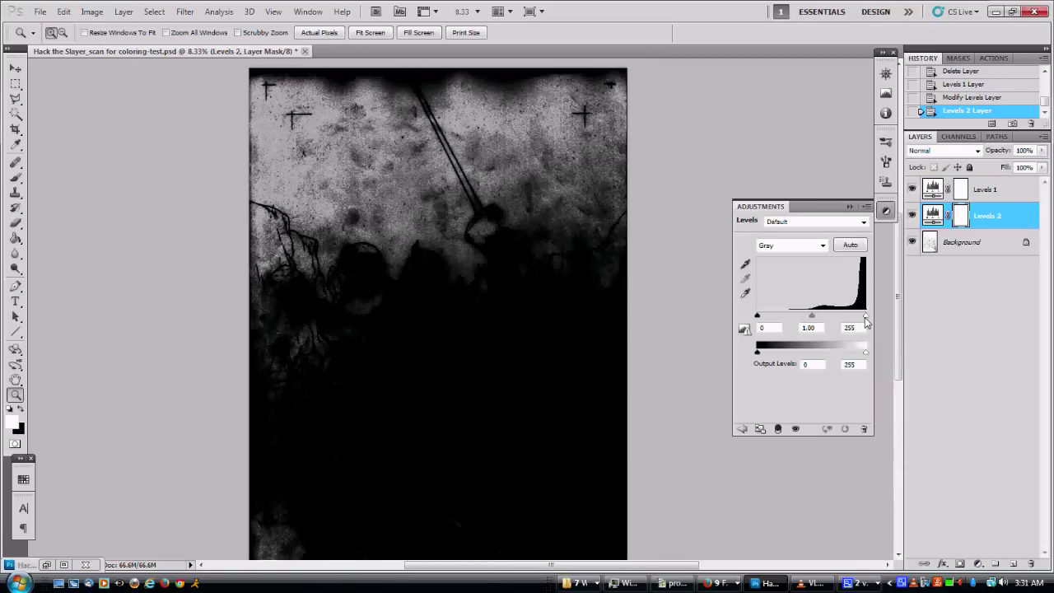
mouse_move(866, 321)
left_mouse_down()
mouse_move(845, 321)
mouse_move(862, 318)
left_mouse_up()
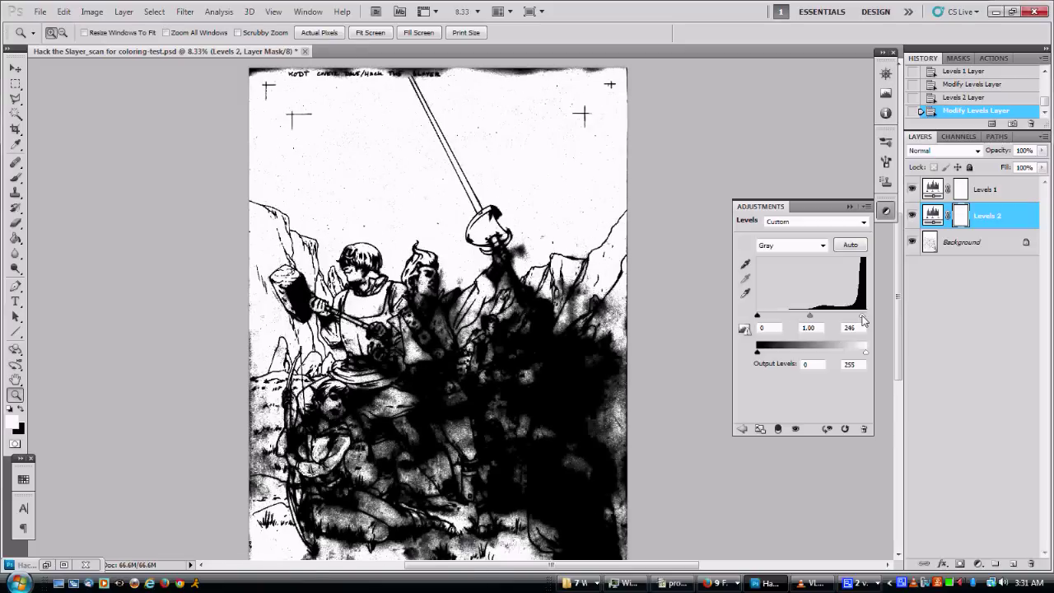
- Zoom in on the blank upper paper area and hide the Levels 2 layer to compare its effect on the specks
left_click(912, 189)
left_click_drag(284, 139, 391, 197)
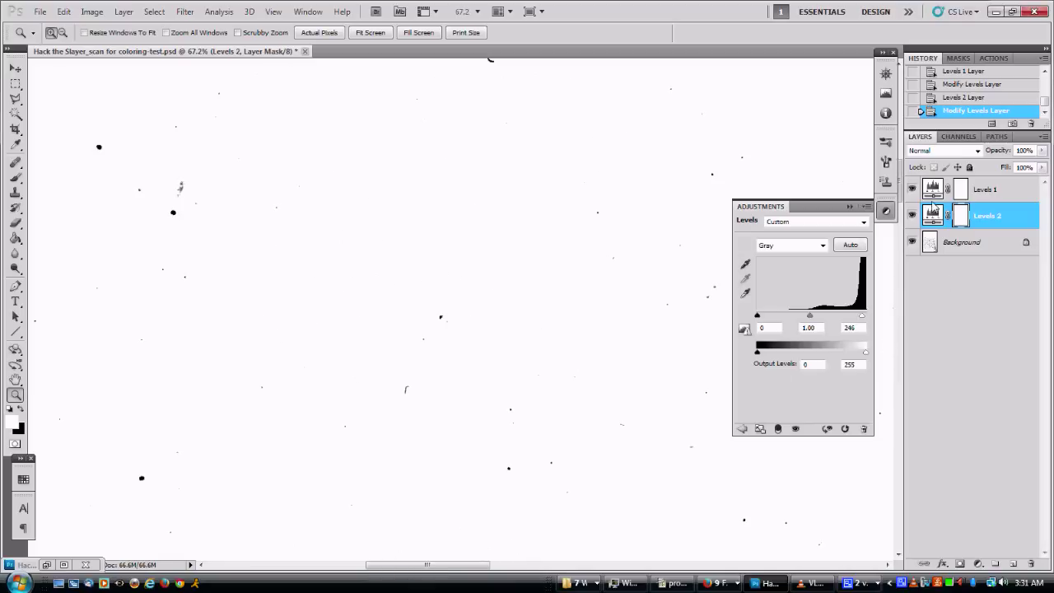
left_click(924, 215)
left_click(912, 215)
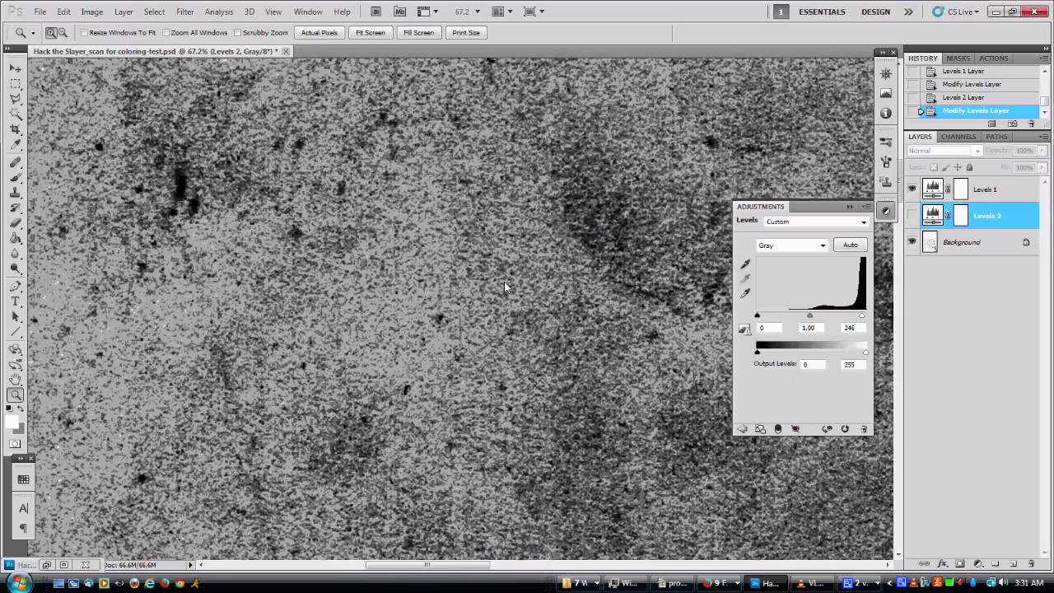
- Examine the paper grain around the upper crop marks and page edges with only Levels 1 applied
scroll(504, 281, "up", 10)
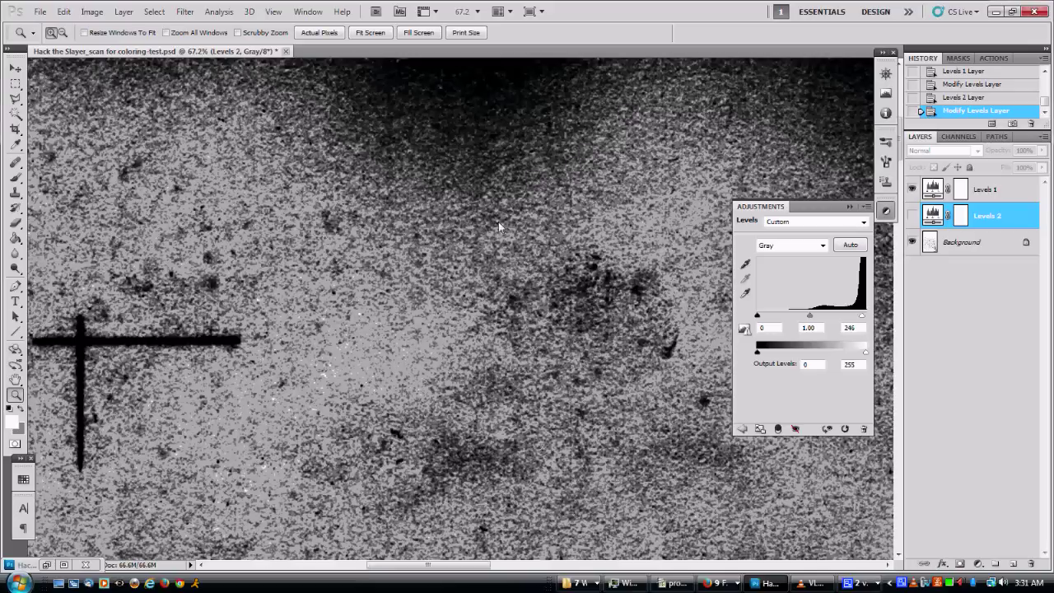
left_click_drag(317, 119, 462, 308)
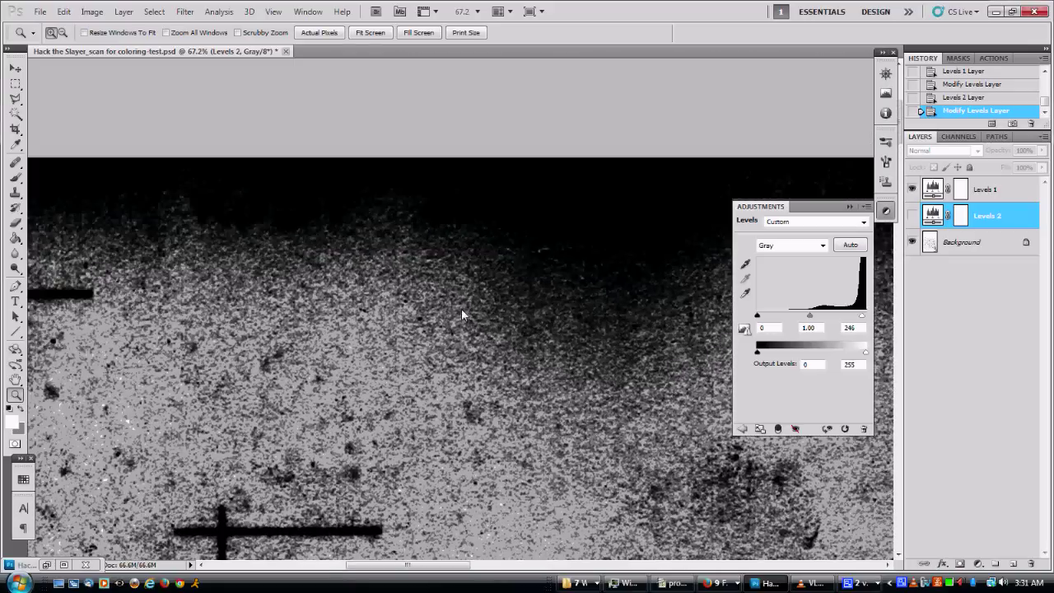
left_click_drag(198, 527, 433, 256)
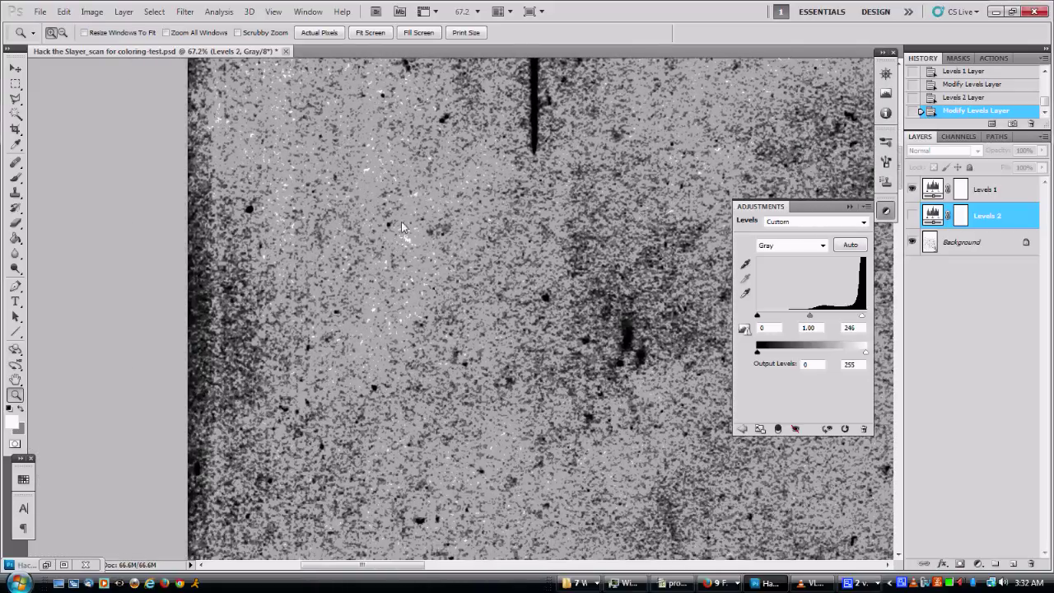
left_click(411, 244)
left_click(411, 244)
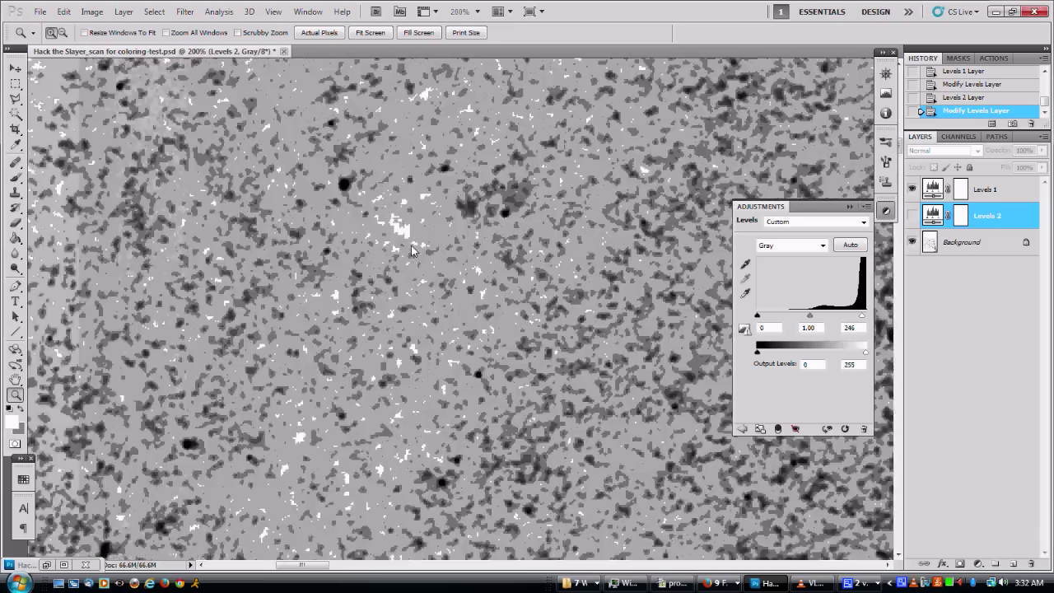
left_click(411, 244)
left_click(411, 245)
left_click(439, 279, "alt")
left_click(439, 280, "alt")
left_click(439, 280, "alt")
left_click(438, 280, "alt")
left_click(439, 280, "alt")
left_click(439, 280, "alt")
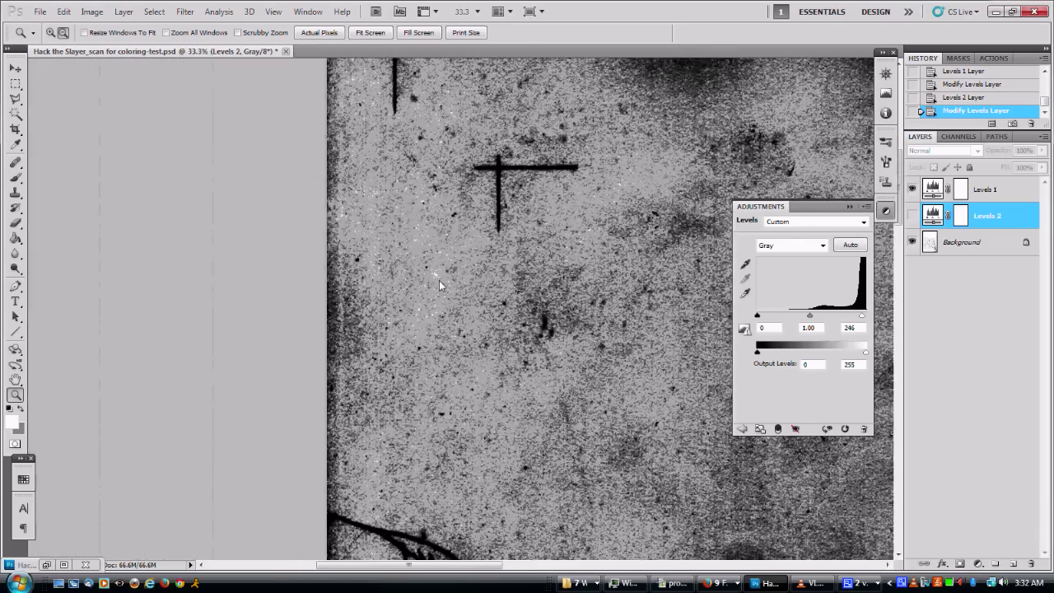
left_click_drag(634, 411, 512, 323)
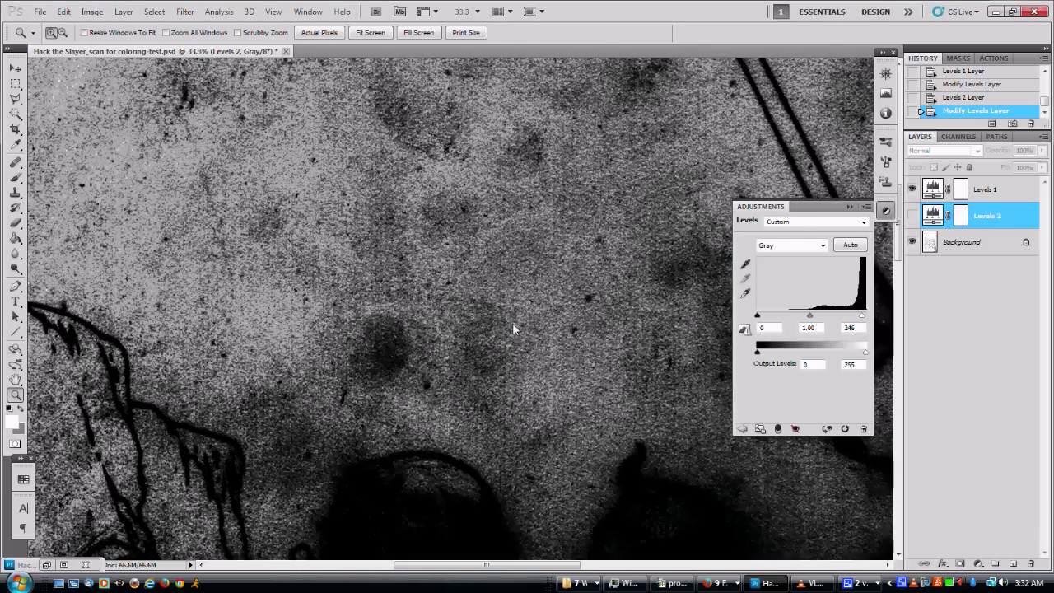
- Toggle the Levels 1 layer's visibility to compare the raw and darkened paper beside the sword blade
left_click(912, 188)
scroll(581, 387, "left", 3)
left_click_drag(549, 239, 336, 303)
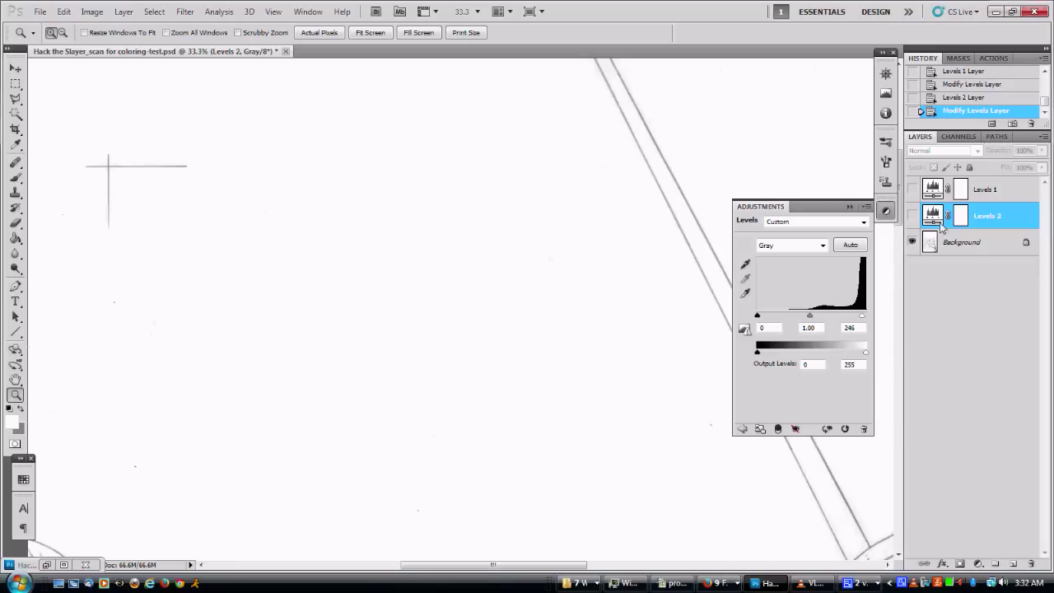
left_click(911, 189)
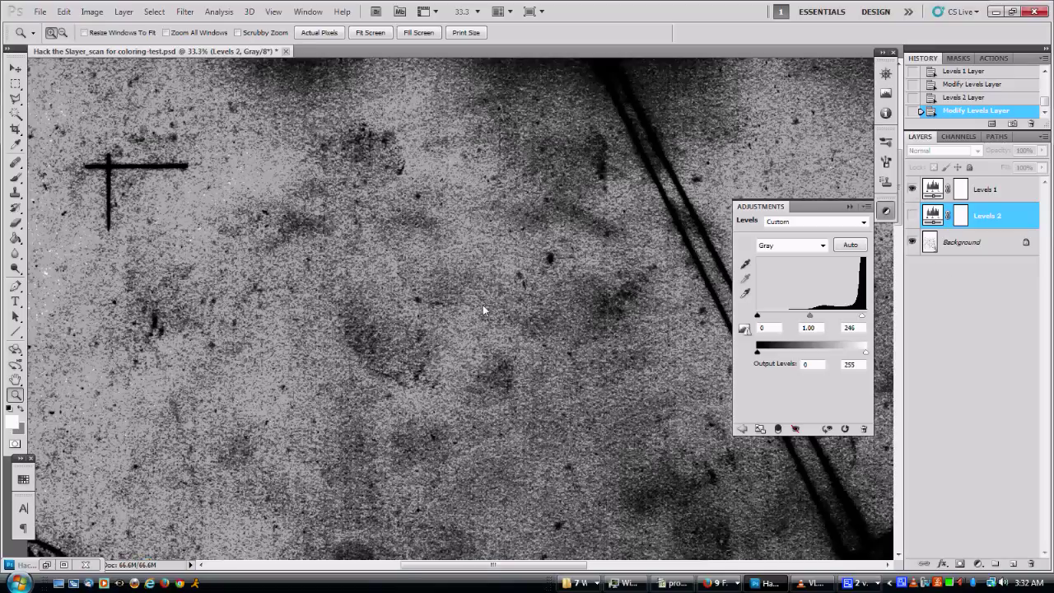
- Examine the darkened page with only Levels 1 applied, from the sword down to the figures and lower page edge
left_click(482, 305, "alt")
left_click(482, 305, "alt")
left_click(482, 305, "alt")
left_click(483, 304, "alt")
left_click_drag(596, 415, 458, 151)
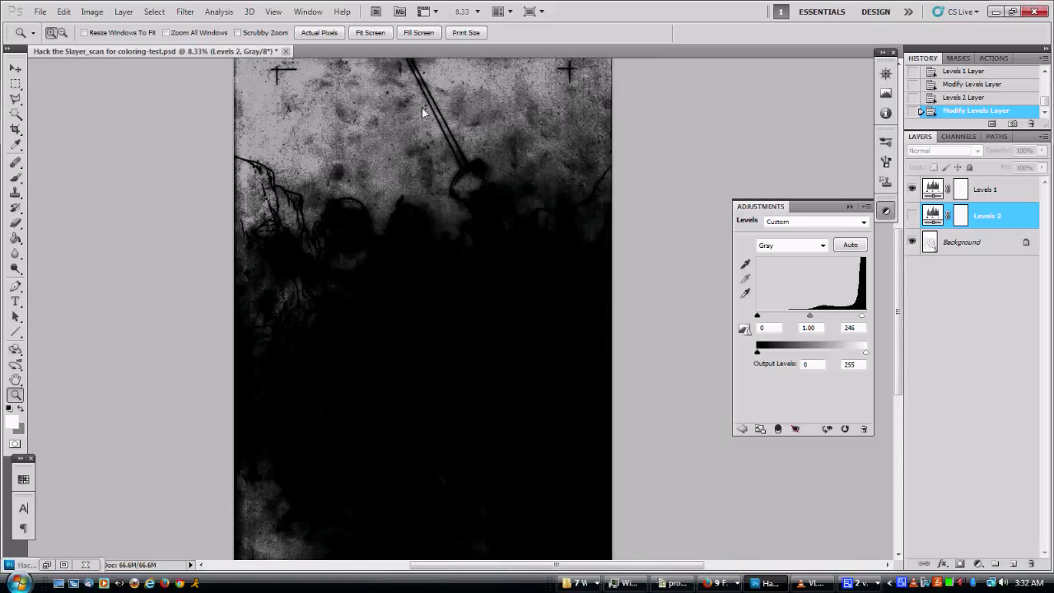
left_click_drag(528, 173, 455, 249)
left_click_drag(535, 326, 338, 233)
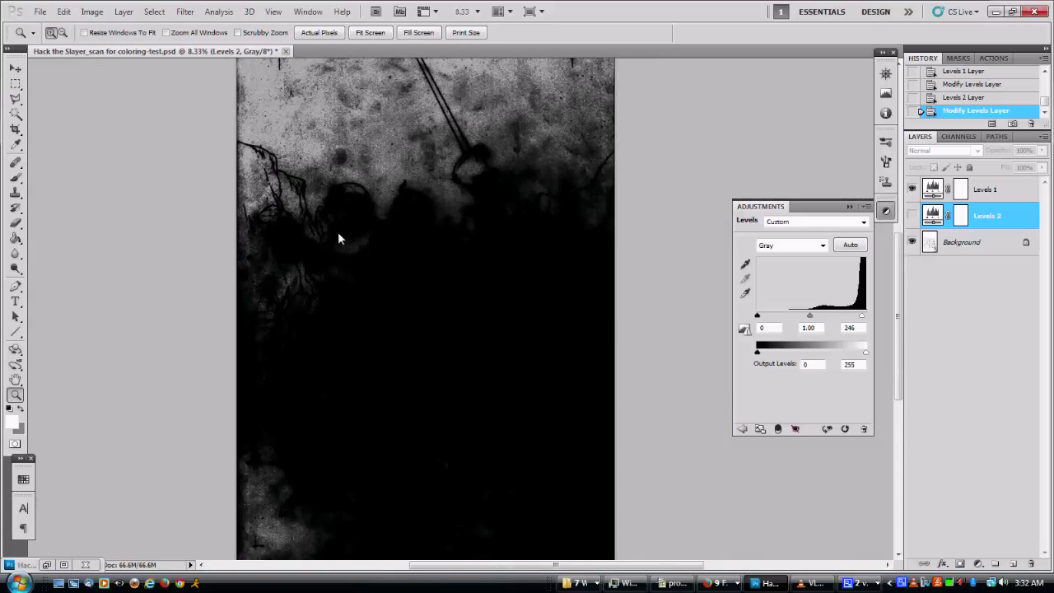
left_click_drag(434, 518, 436, 426)
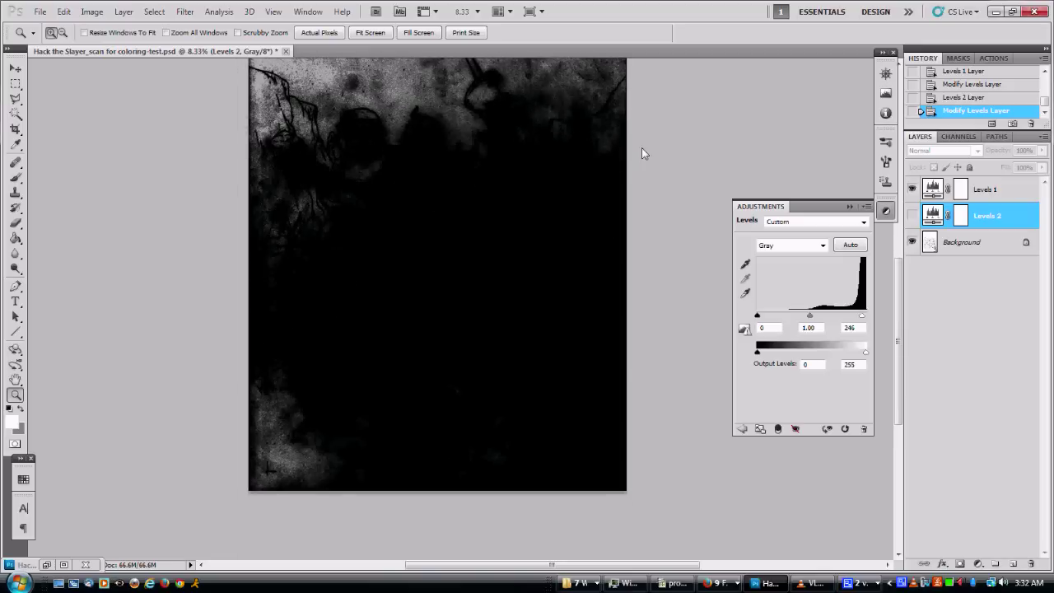
scroll(570, 164, "up", 1)
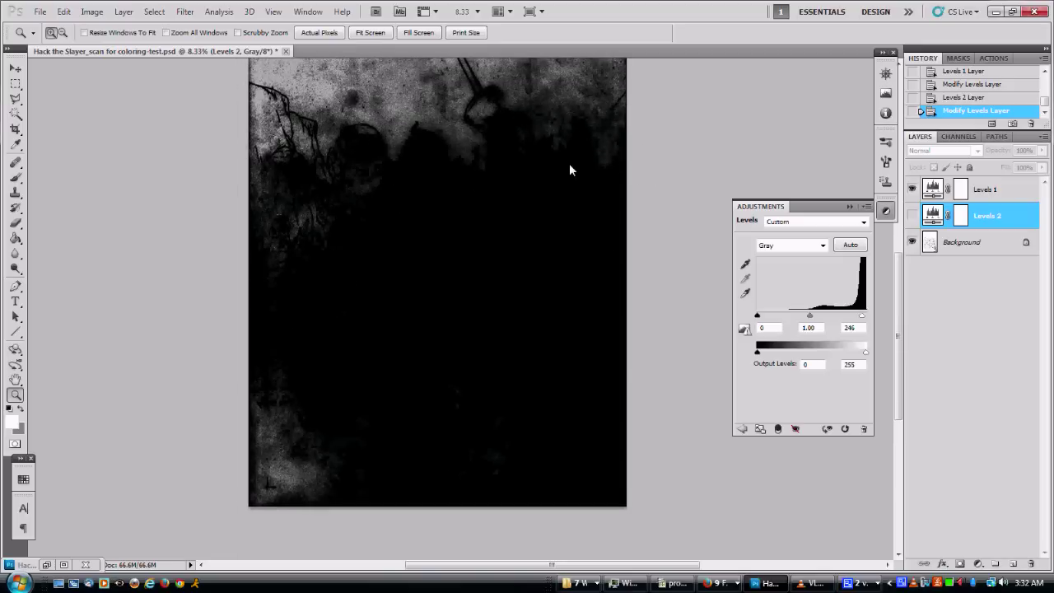
left_click_drag(486, 238, 488, 284)
left_click(458, 387)
left_click(458, 387)
left_click(458, 387)
left_click_drag(331, 401, 389, 369)
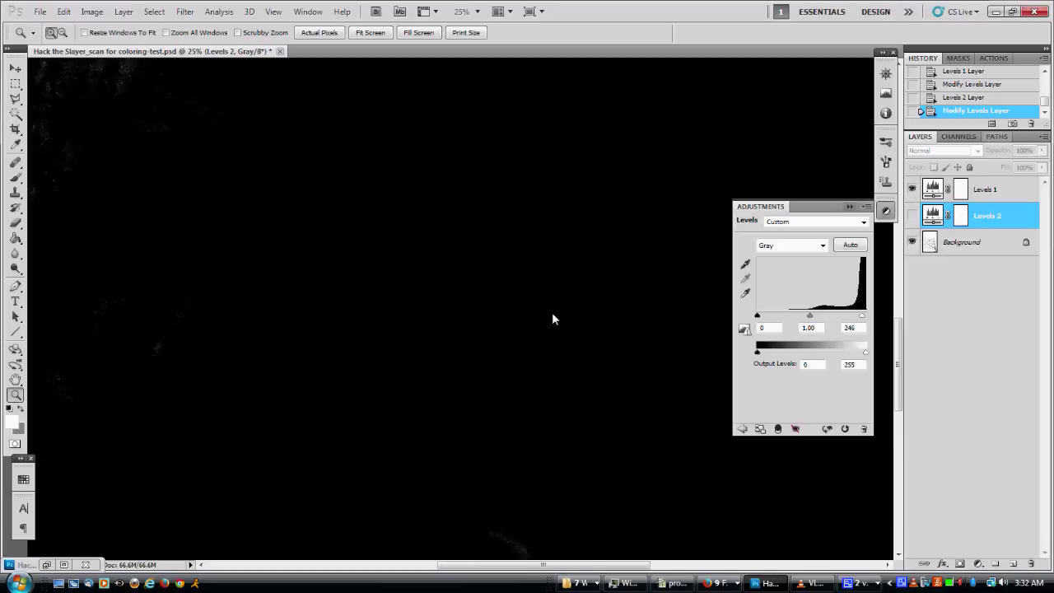
left_click(507, 282, "alt")
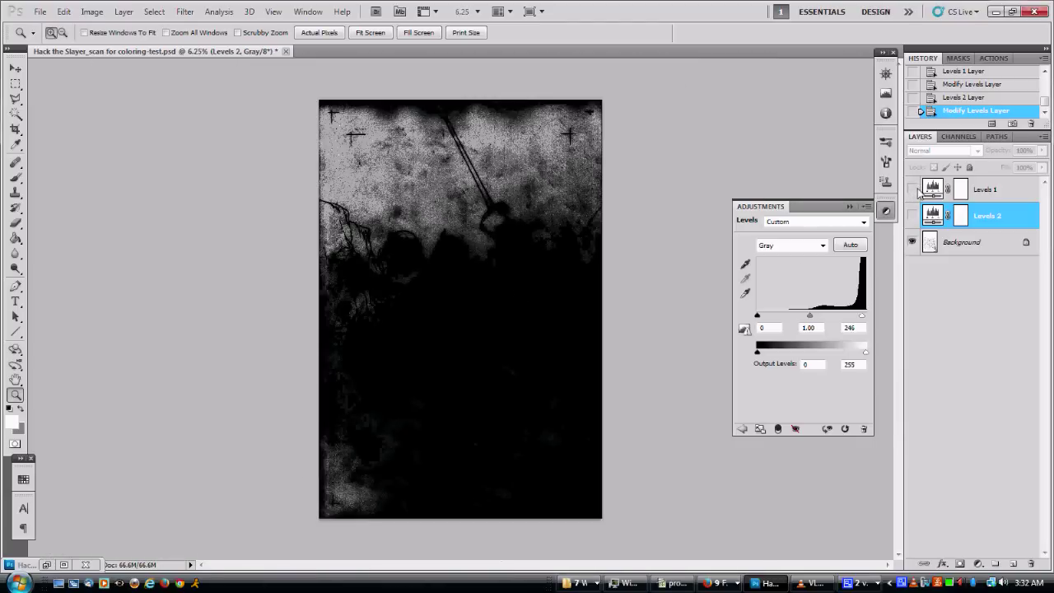
- Examine the raw pencil shading on the foreground and middle figures, and turn the Levels layers back on
left_click(461, 397)
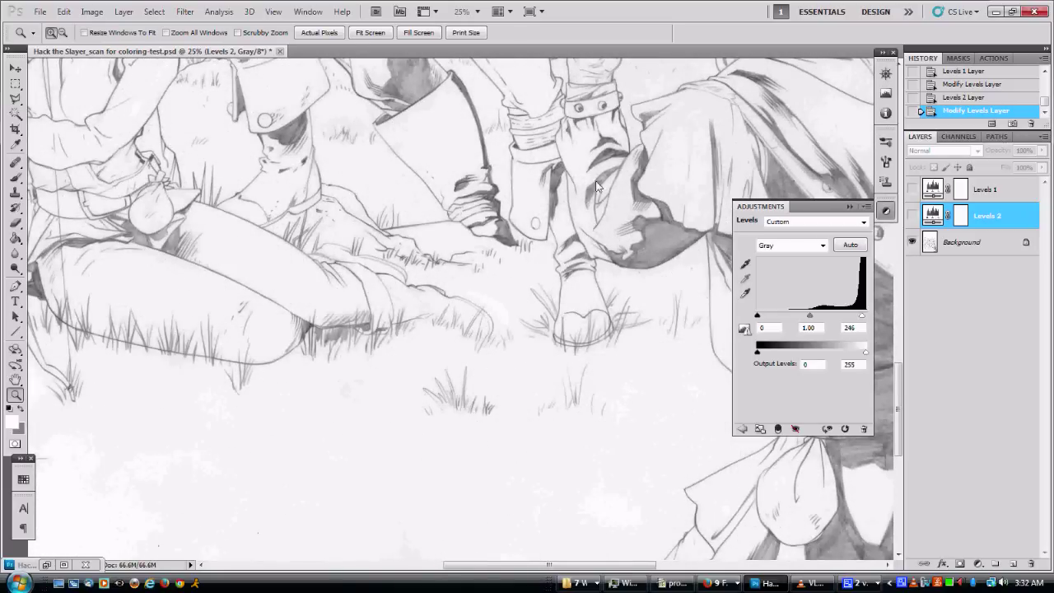
scroll(521, 447, "up", 10)
right_click(512, 465)
left_click(445, 195)
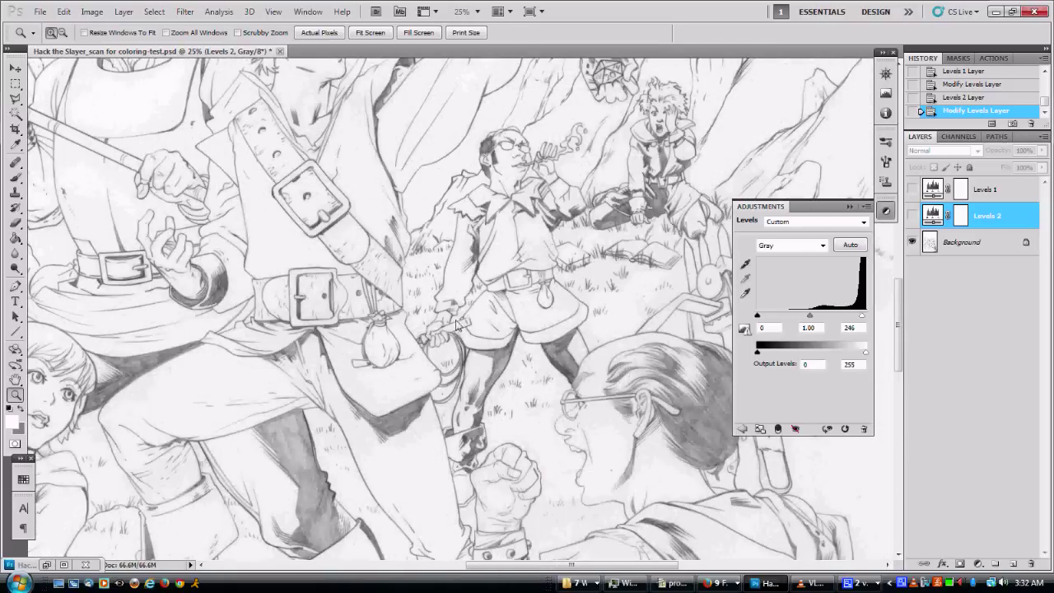
left_click_drag(445, 170, 449, 410)
left_click(521, 266, "alt")
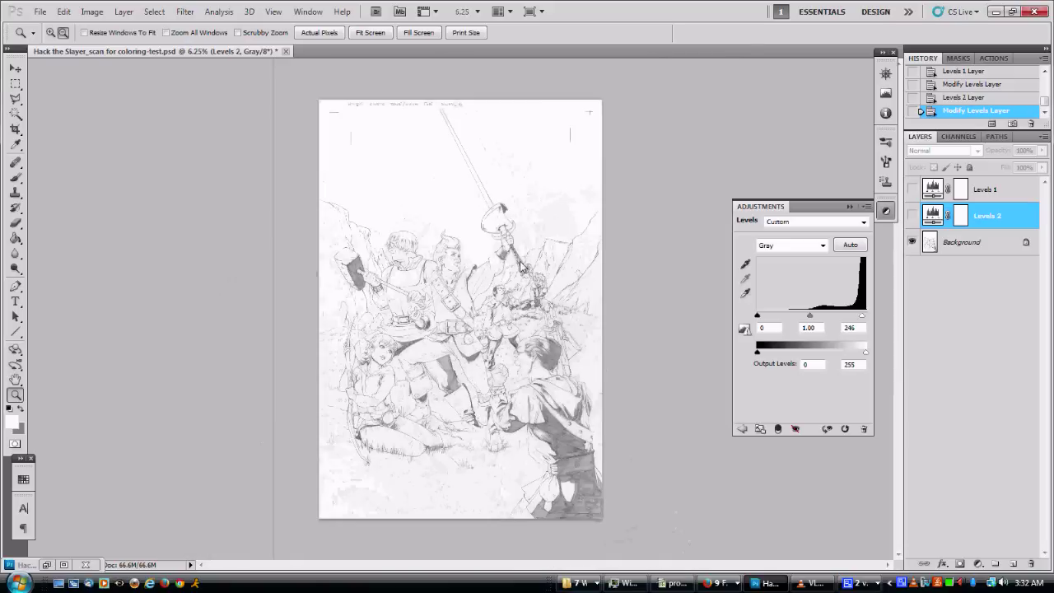
left_click(911, 190)
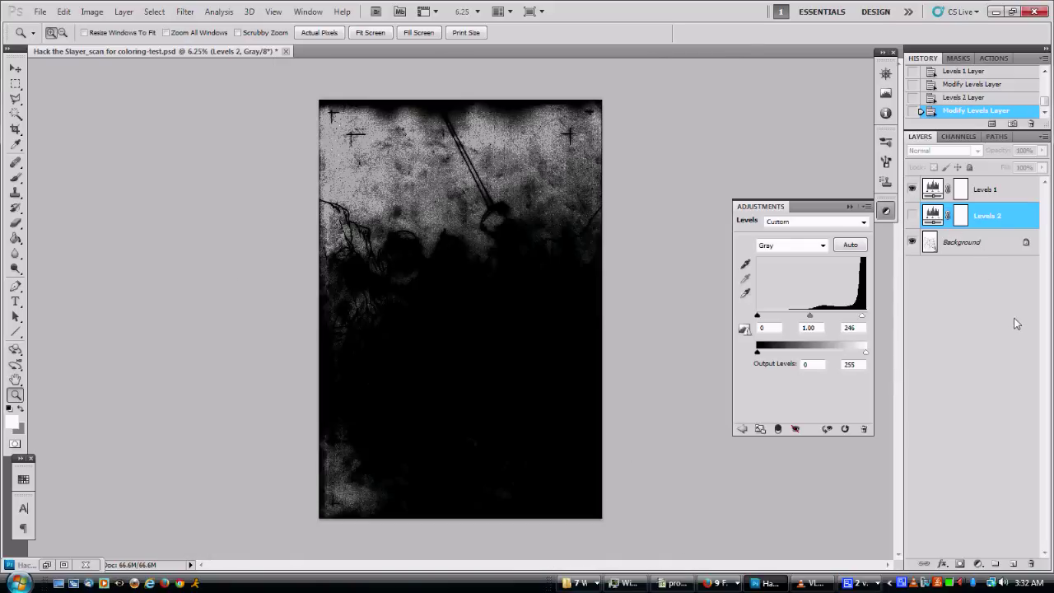
left_click(911, 216)
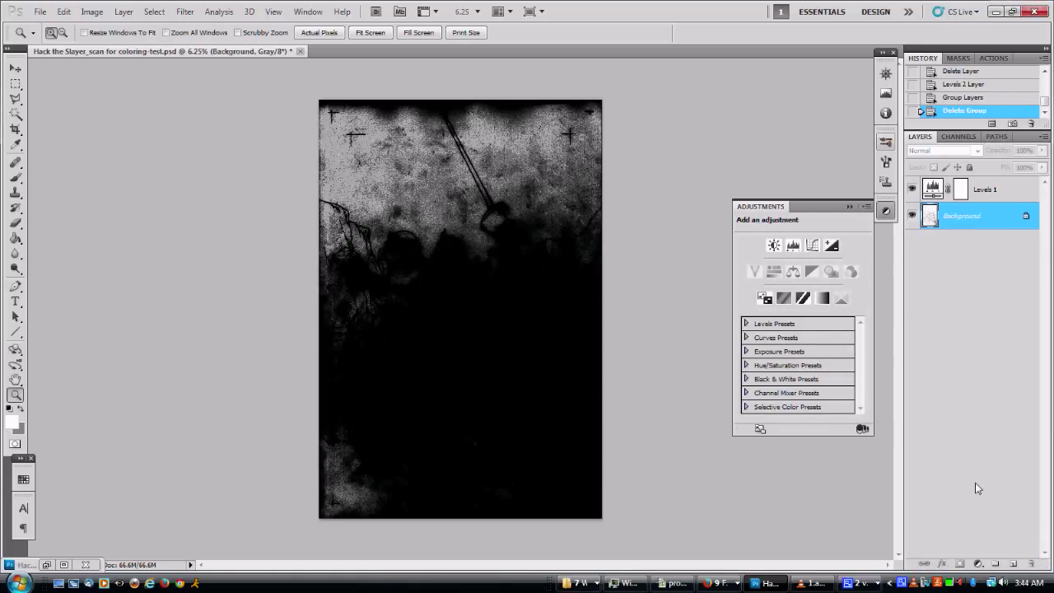
- Add a new Levels adjustment layer directly above the Background and put it in its own layer group
left_click(979, 565)
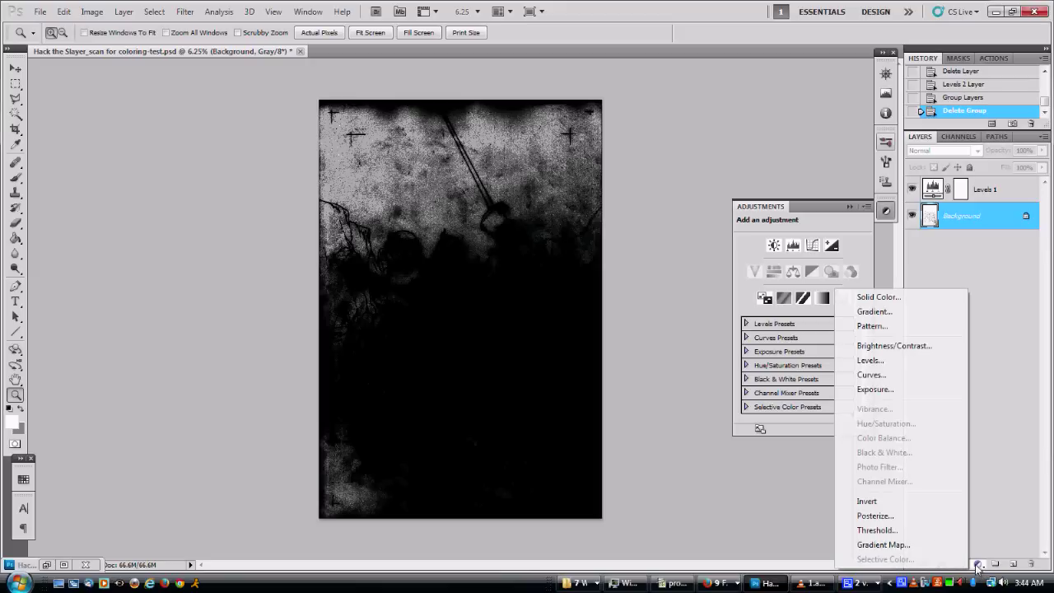
left_click(873, 359)
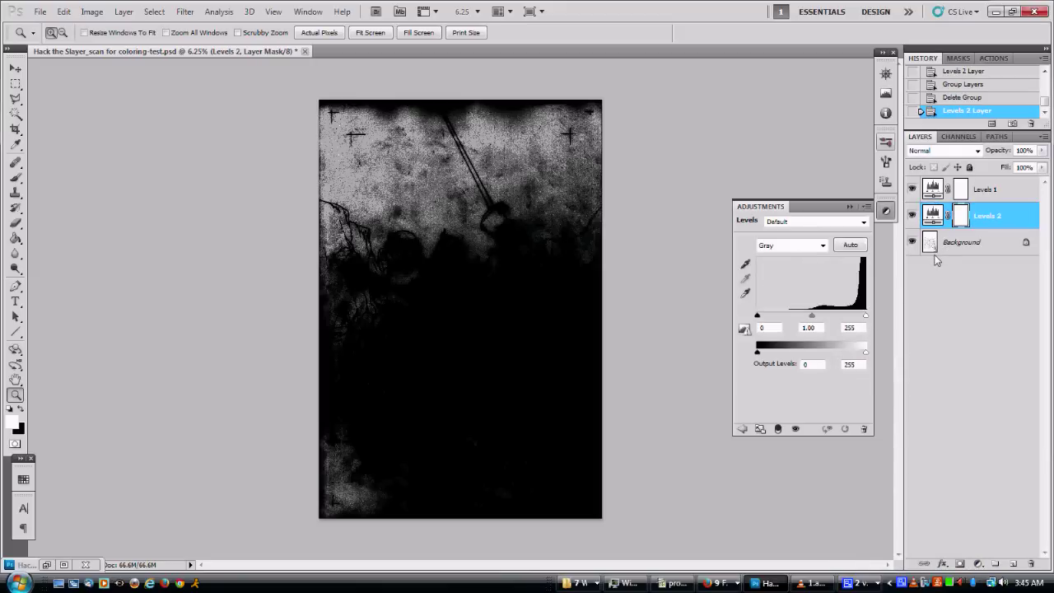
key("ctrl+g")
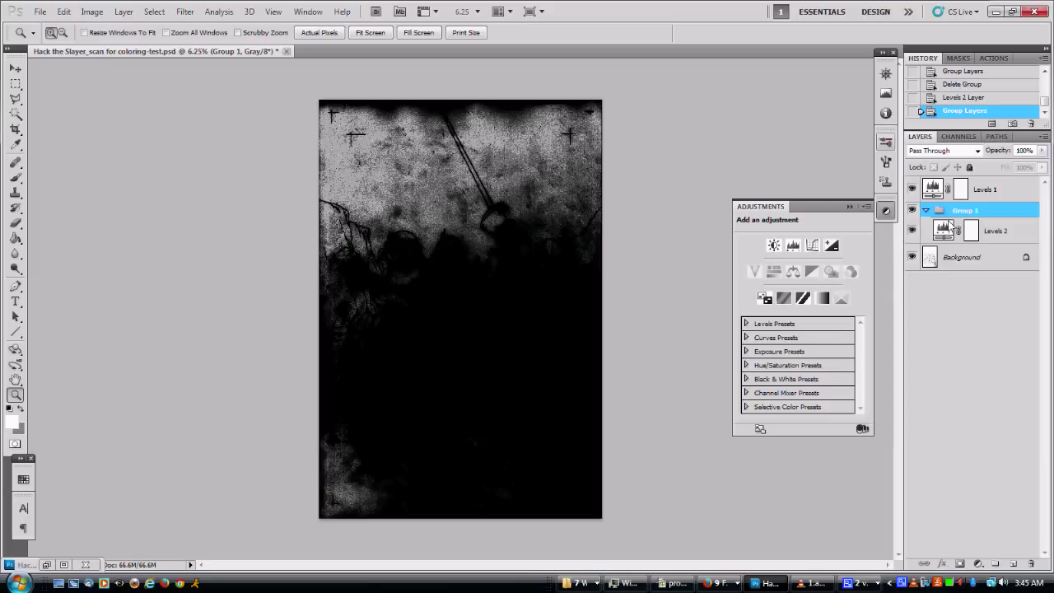
- Set the white input level of the grouped Levels adjustment to 249
left_click(947, 229)
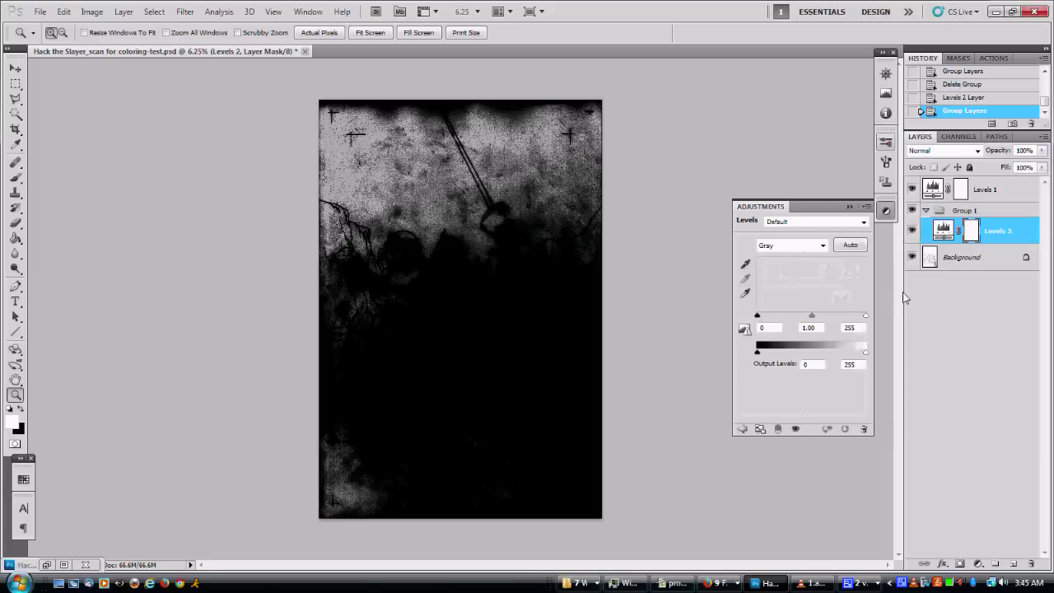
left_click(866, 319)
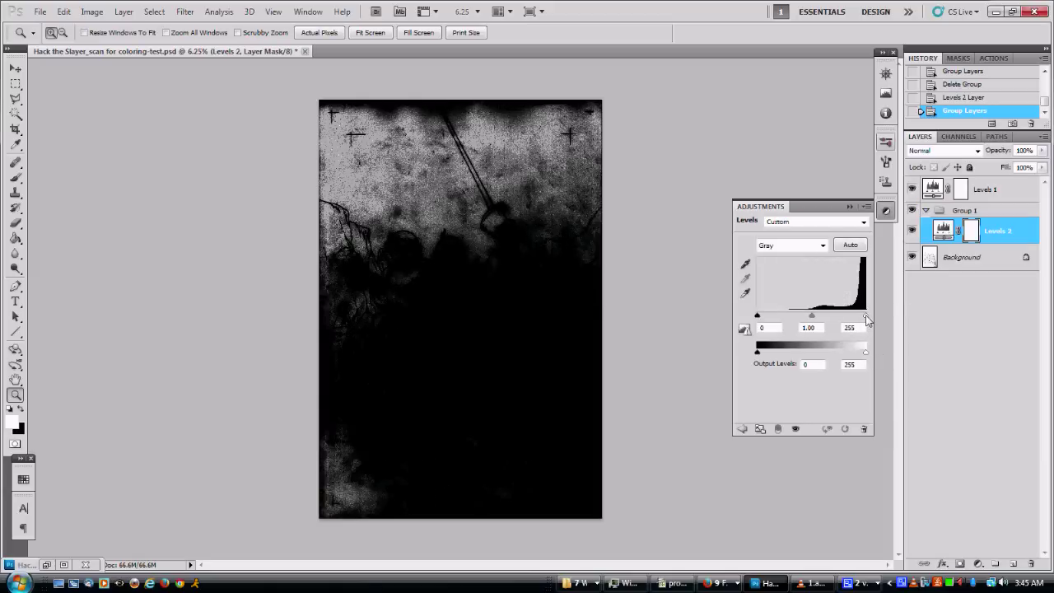
left_click_drag(866, 319, 863, 323)
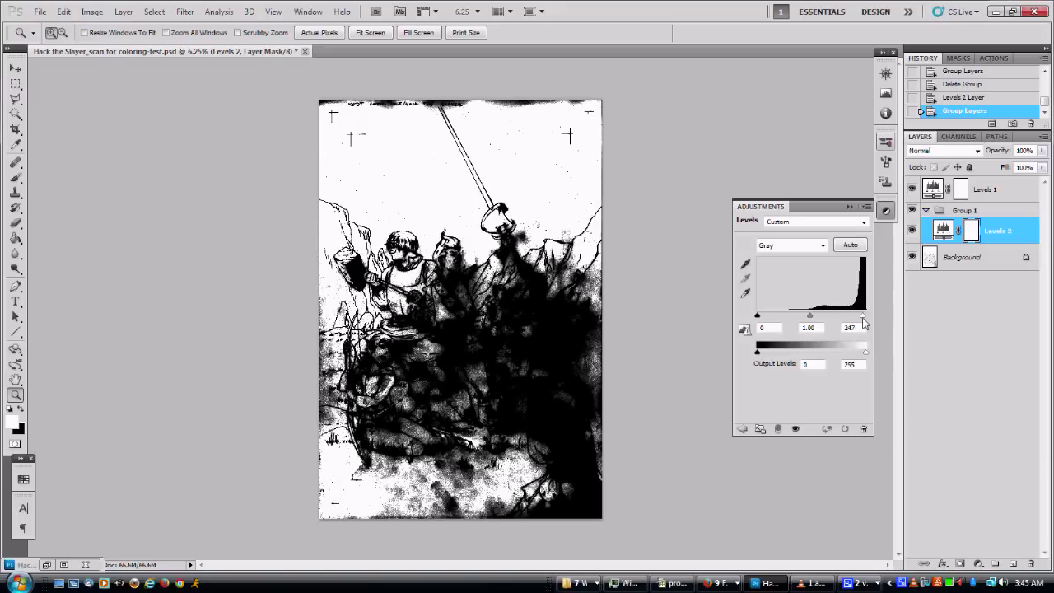
left_click_drag(864, 323, 865, 323)
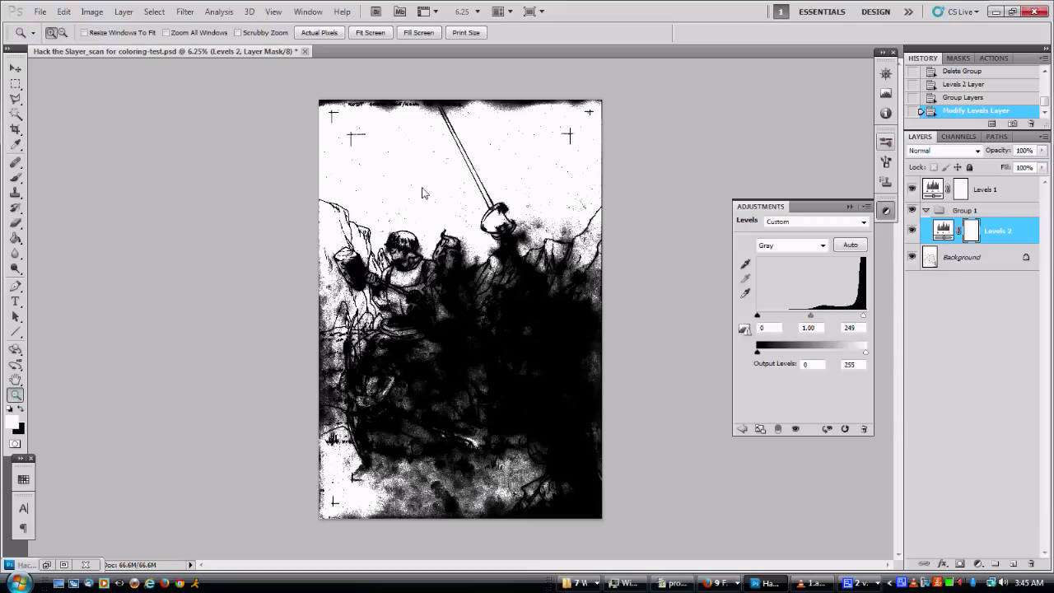
- Examine the line art around the hammer-wielding figure, the sword hilt and the rocks under the new Levels setting
left_click(445, 221)
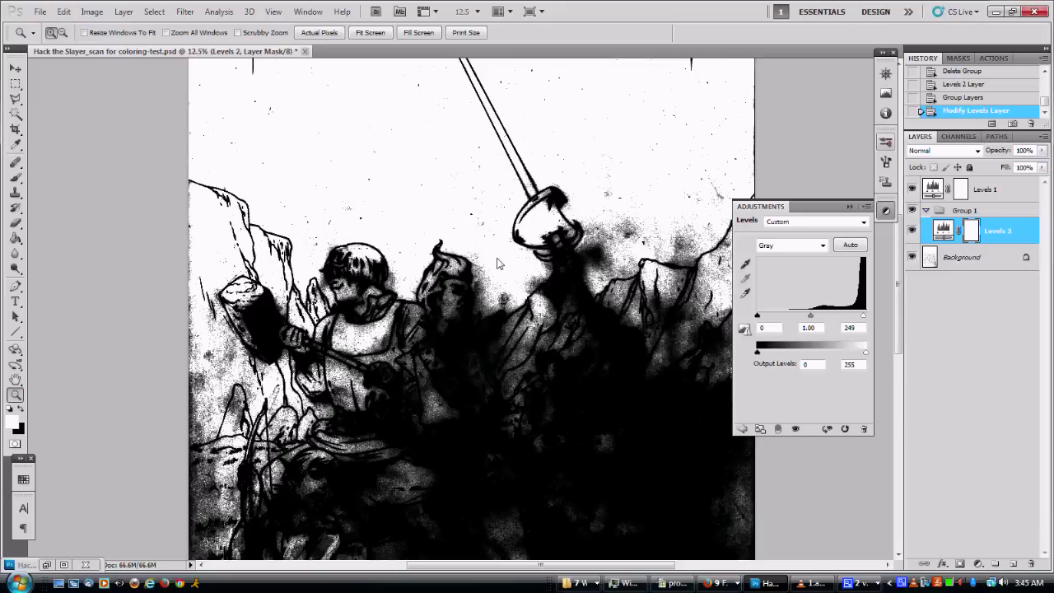
left_click(393, 267)
scroll(523, 340, "down", 3)
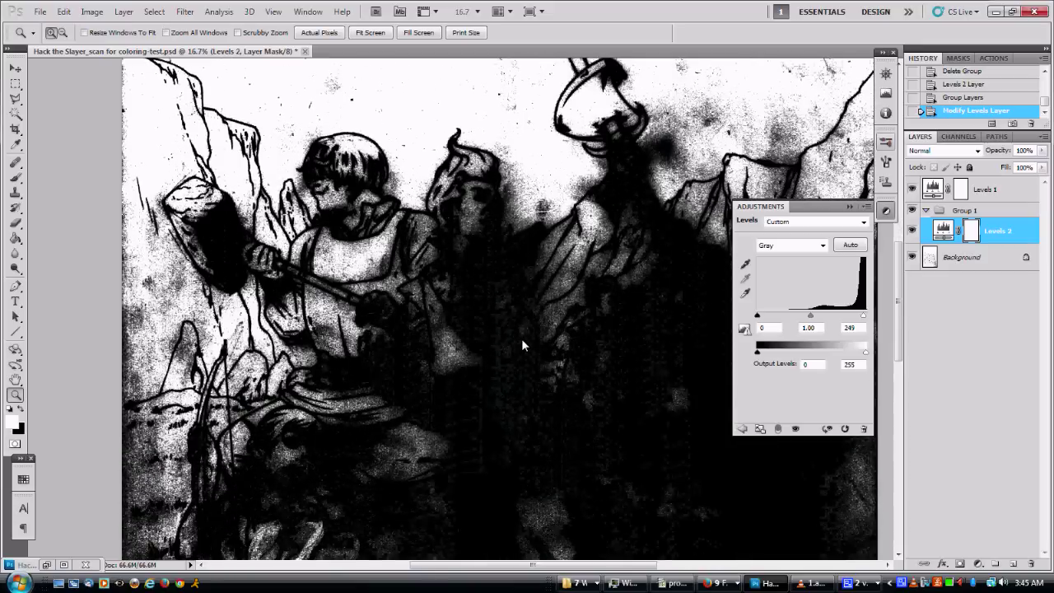
scroll(520, 339, "up", 1)
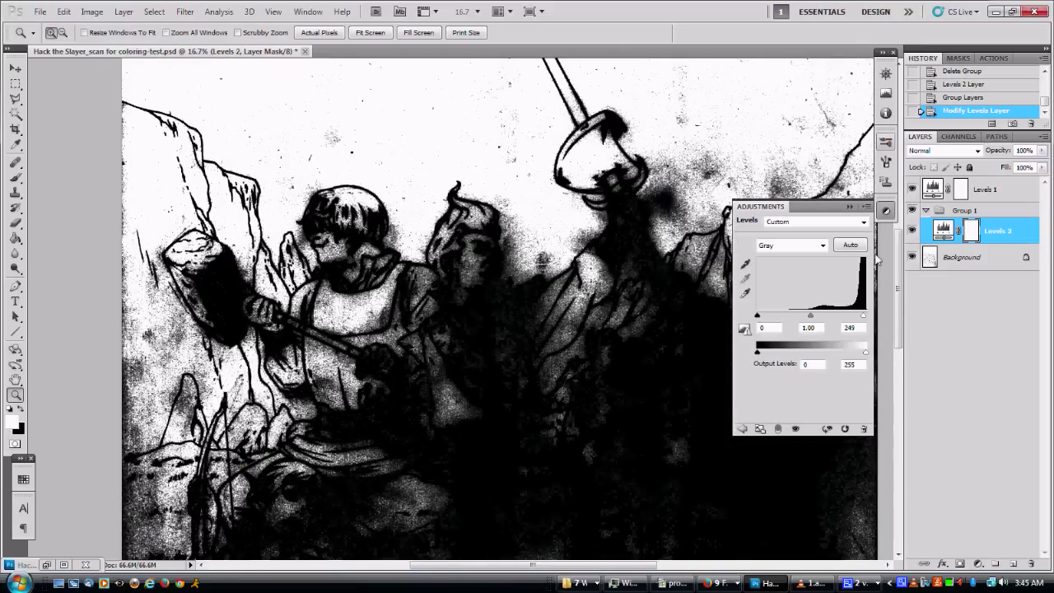
- Compare the whole drawing with the Levels 2 adjustment in the group hidden and shown
left_click(912, 231)
left_click(912, 231)
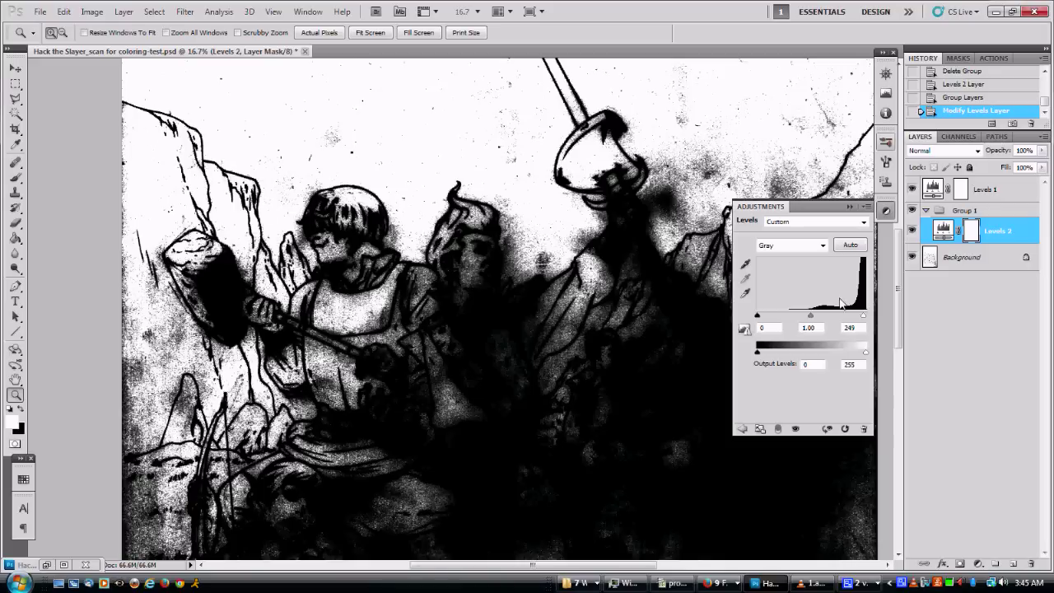
mouse_move(864, 321)
left_mouse_down()
mouse_move(820, 322)
mouse_move(863, 322)
left_mouse_up()
left_click(508, 201, "alt")
left_click(508, 201, "alt")
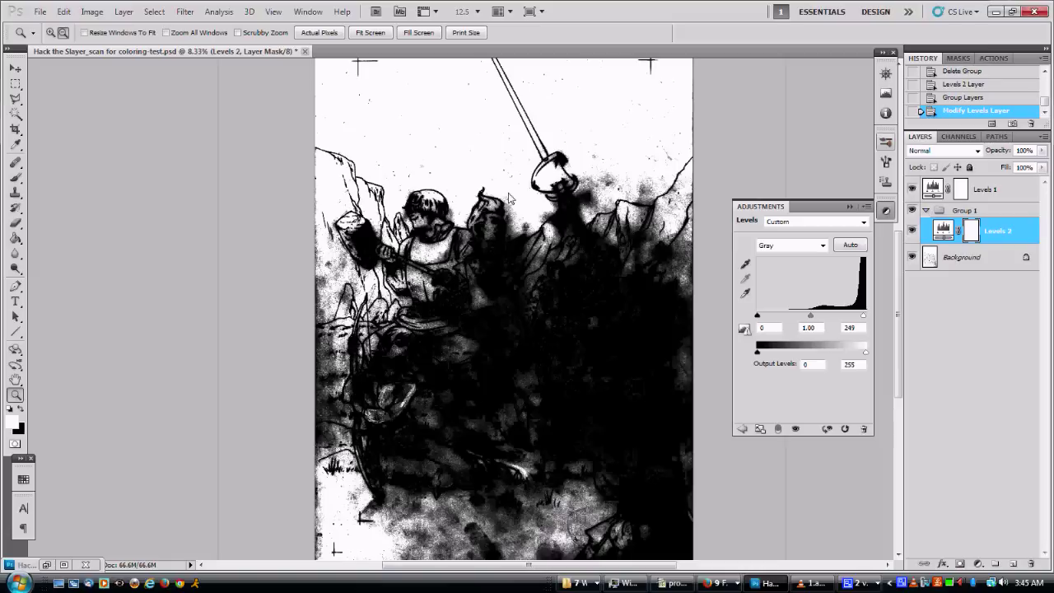
left_click(912, 230)
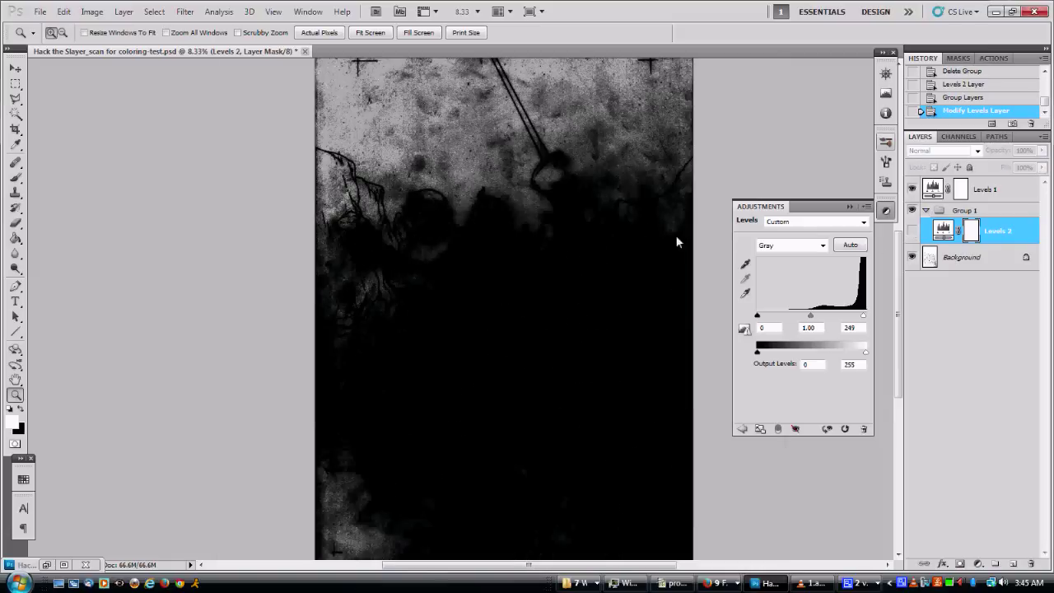
scroll(507, 134, "up", 2)
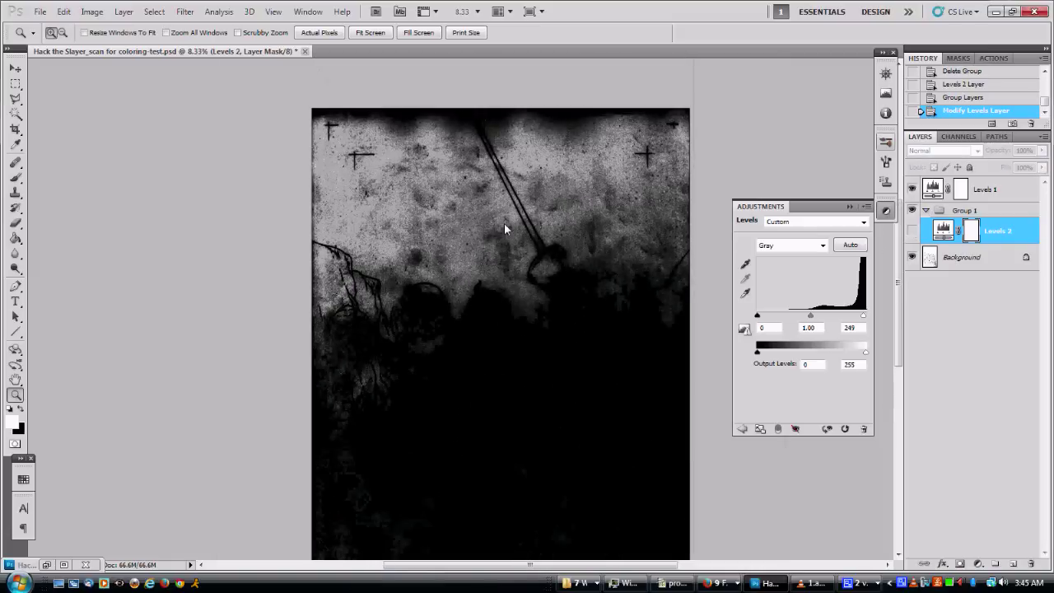
left_click(912, 230)
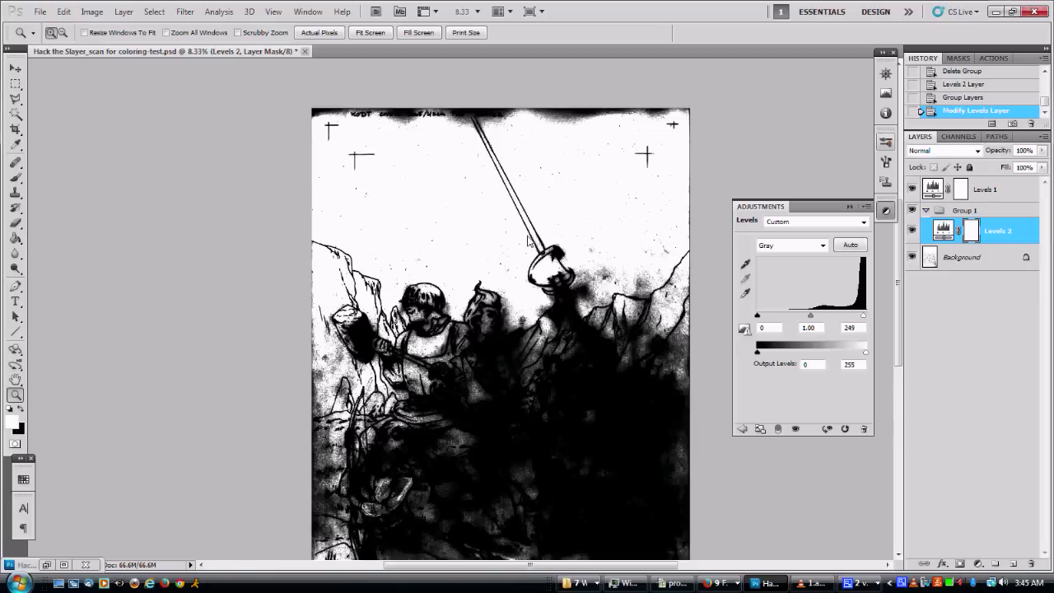
- Add another Levels adjustment layer above Levels 2 inside the group and set its white input level to 247
left_click(977, 566)
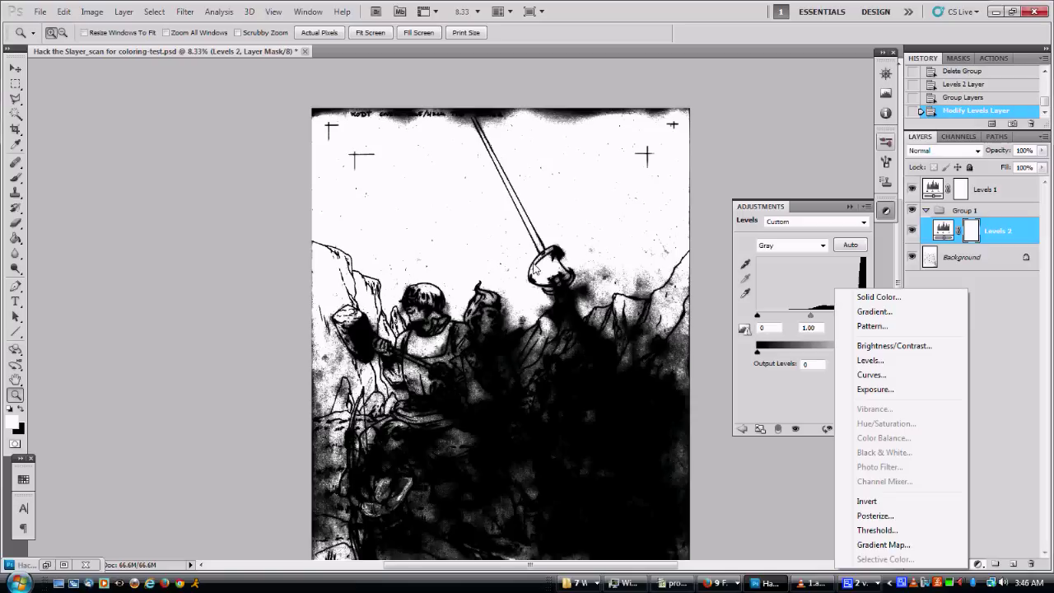
left_click(871, 361)
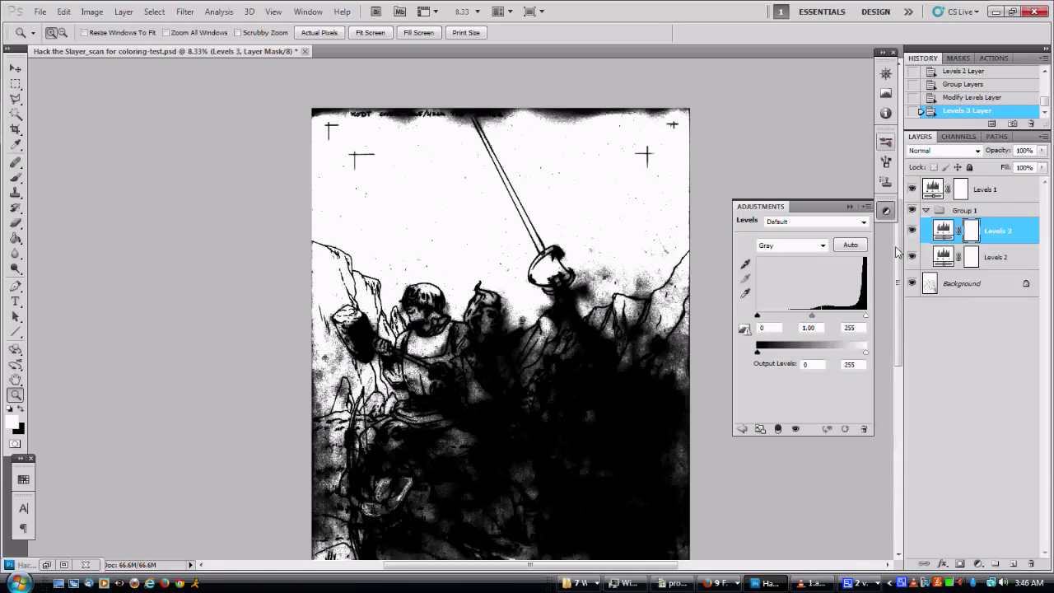
left_click_drag(899, 253, 893, 284)
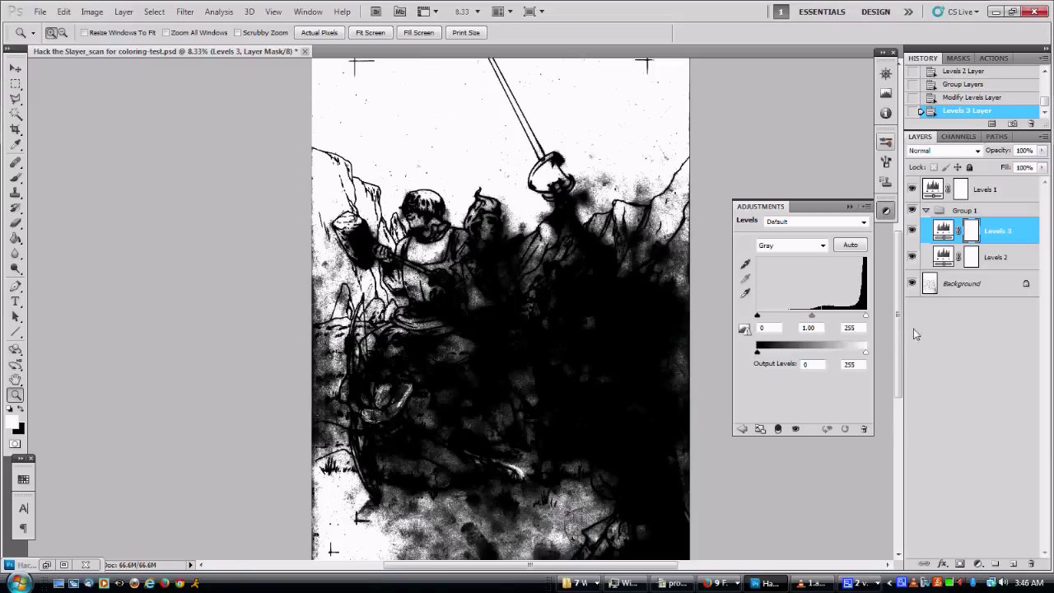
left_click_drag(897, 331, 898, 304)
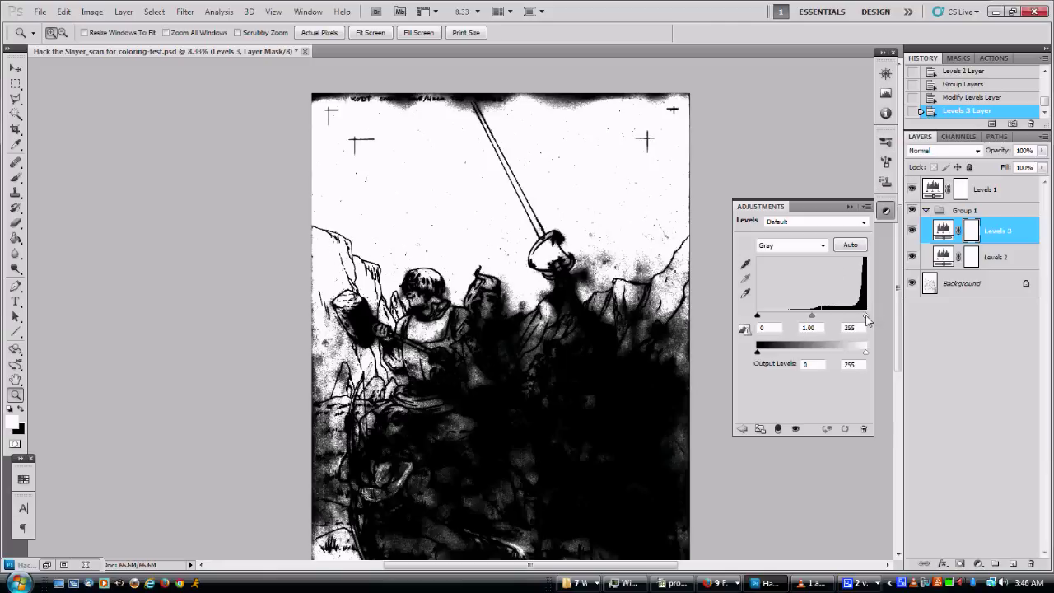
left_click_drag(866, 318, 863, 320)
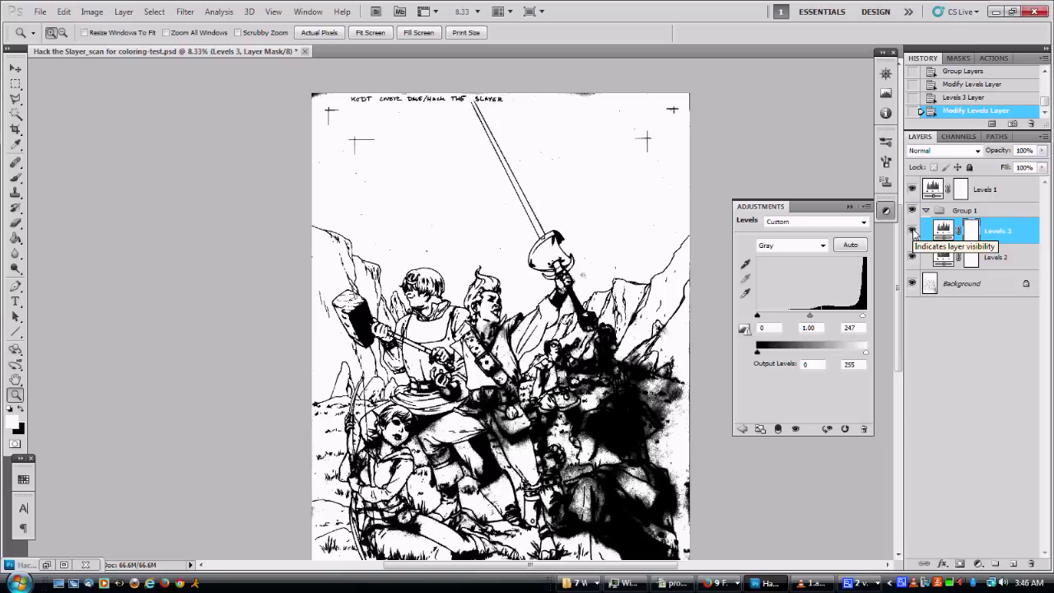
- Compare the drawing with Levels 3 hidden and shown, and examine the cliff edge and hammer-wielding figure up close
left_click(912, 232)
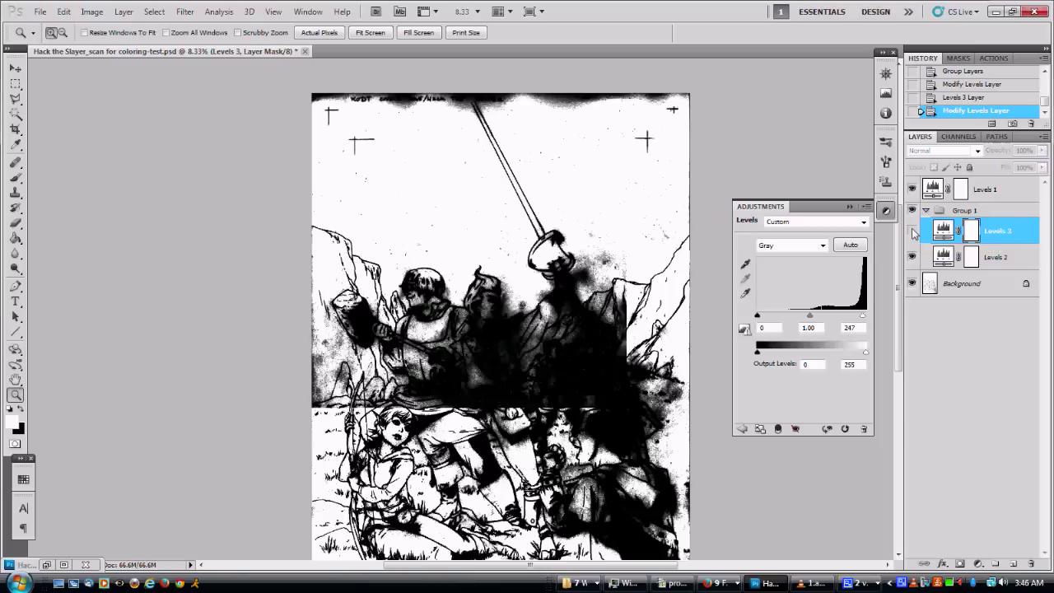
left_click(912, 232)
left_click(912, 233)
left_click(912, 232)
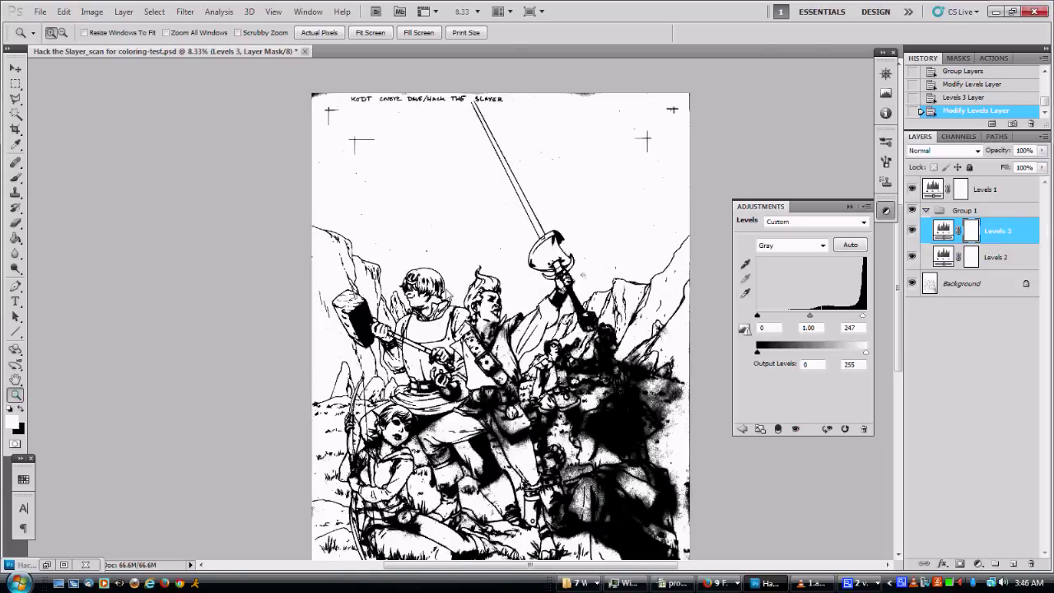
left_click(912, 233)
left_click(912, 232)
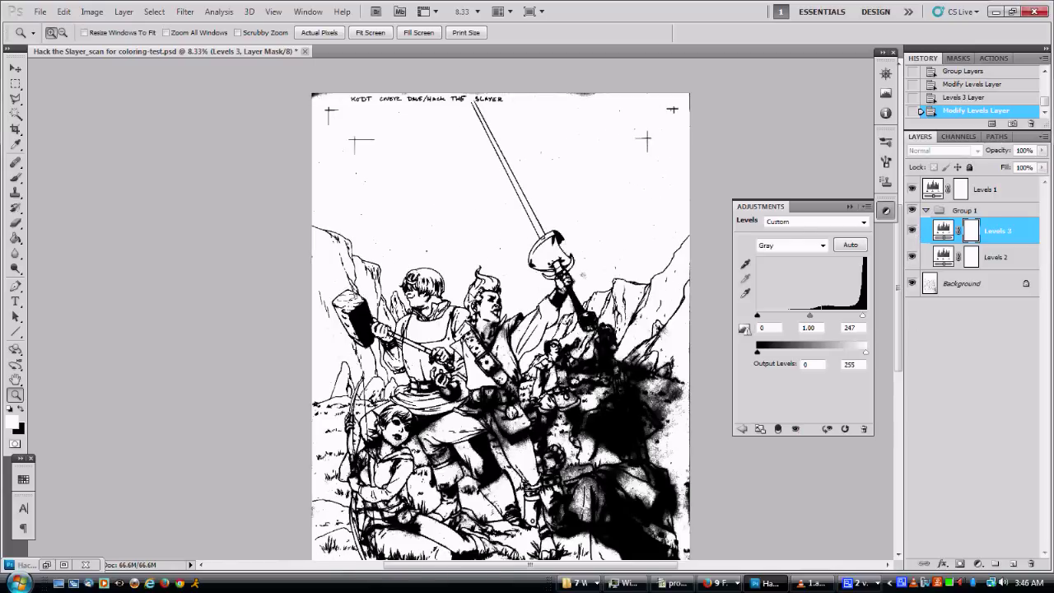
left_click(340, 257)
left_click(378, 239)
left_click(373, 222)
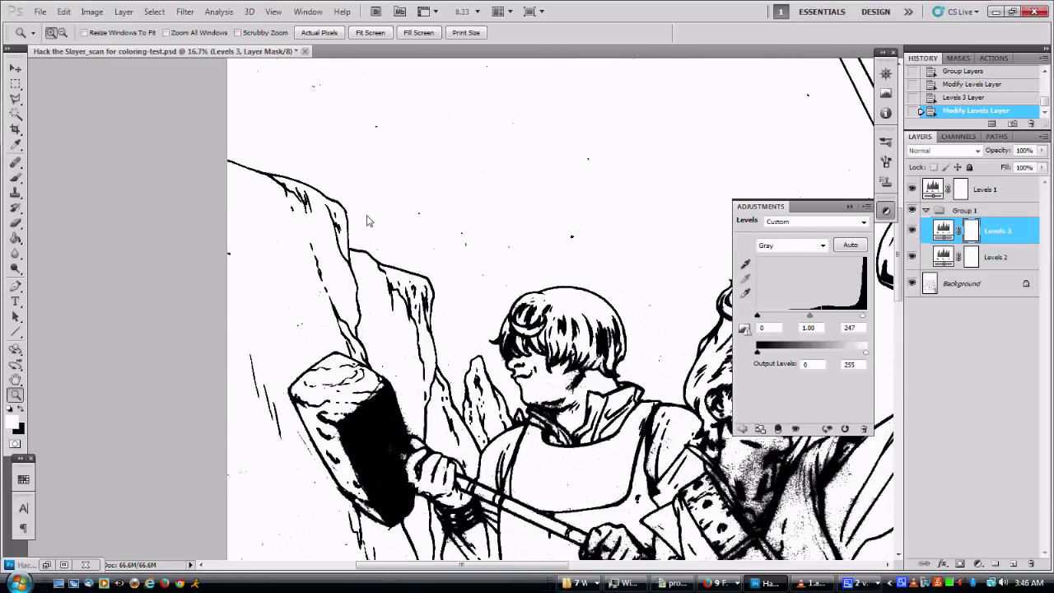
left_click(285, 171)
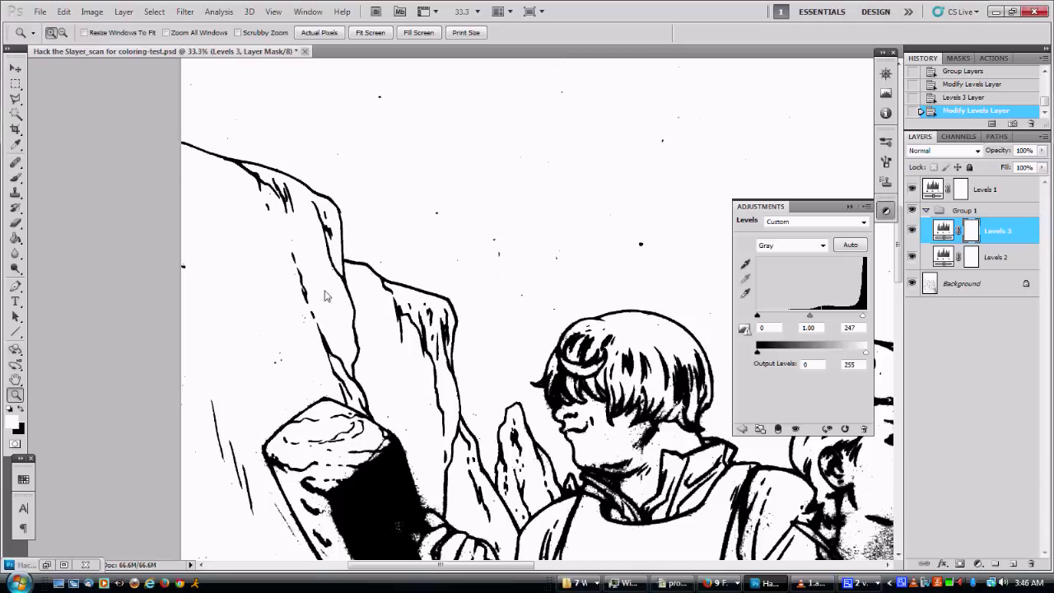
- Fill the Levels 3 layer mask with black using the Paint Bucket
double_click(15, 380)
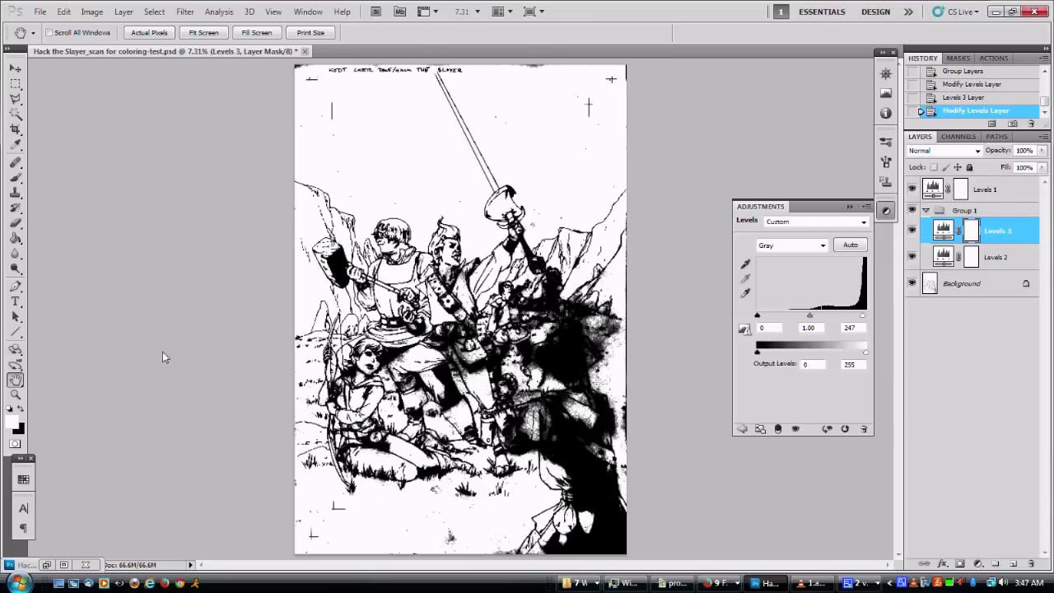
left_click(20, 410)
left_click(15, 239)
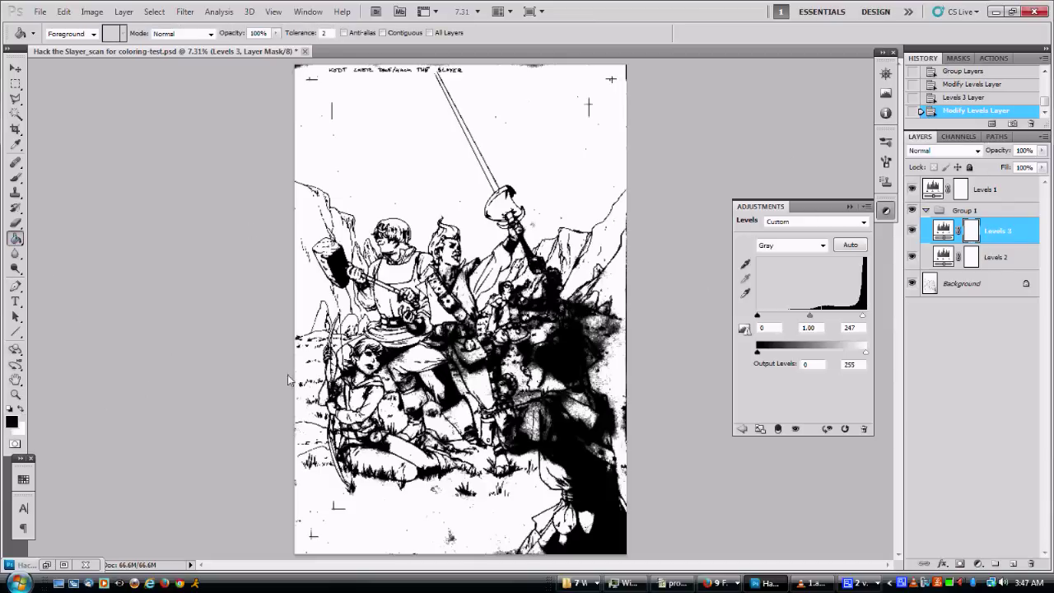
left_click(479, 233)
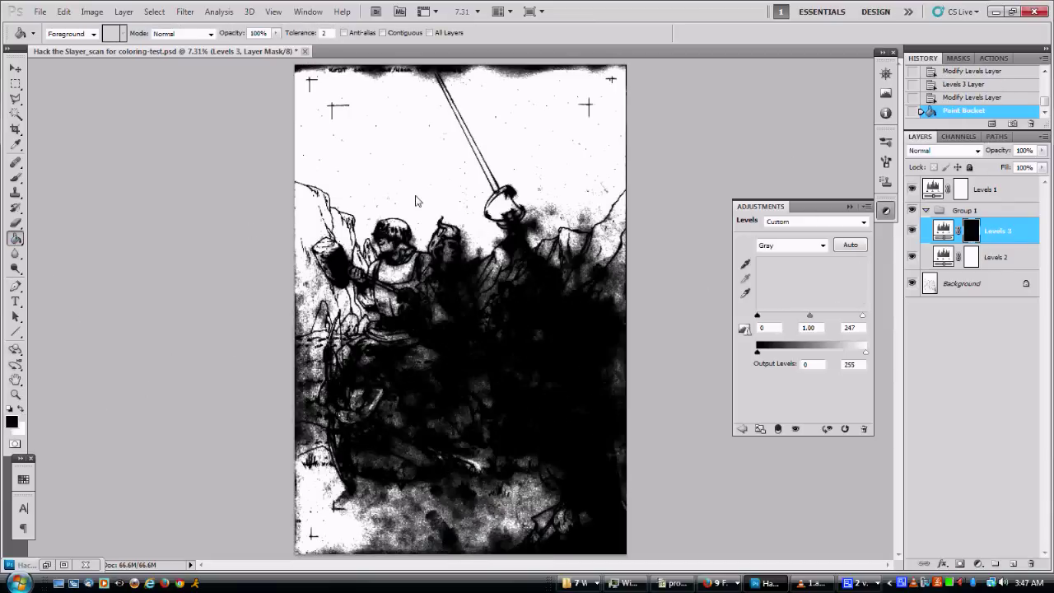
- Paint white on the Levels 3 mask over the central swordsman and the small figure beside him with a size 900 brush
left_click(20, 410)
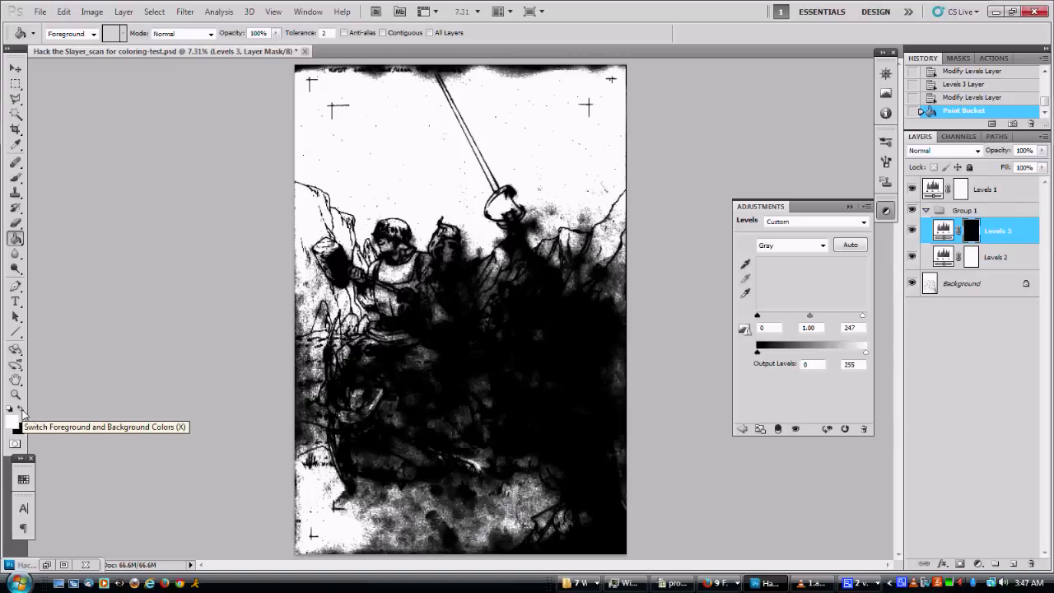
key("b")
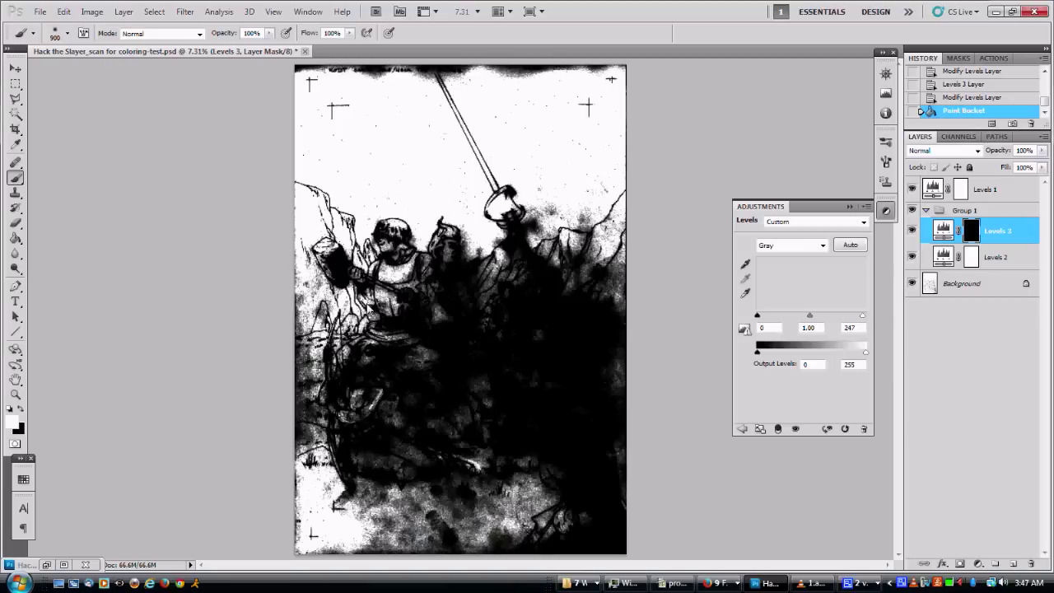
mouse_move(425, 292)
left_mouse_down()
mouse_move(449, 272)
mouse_move(486, 280)
mouse_move(450, 358)
mouse_move(483, 365)
mouse_move(437, 345)
mouse_move(515, 367)
mouse_move(531, 284)
mouse_move(510, 270)
left_mouse_up()
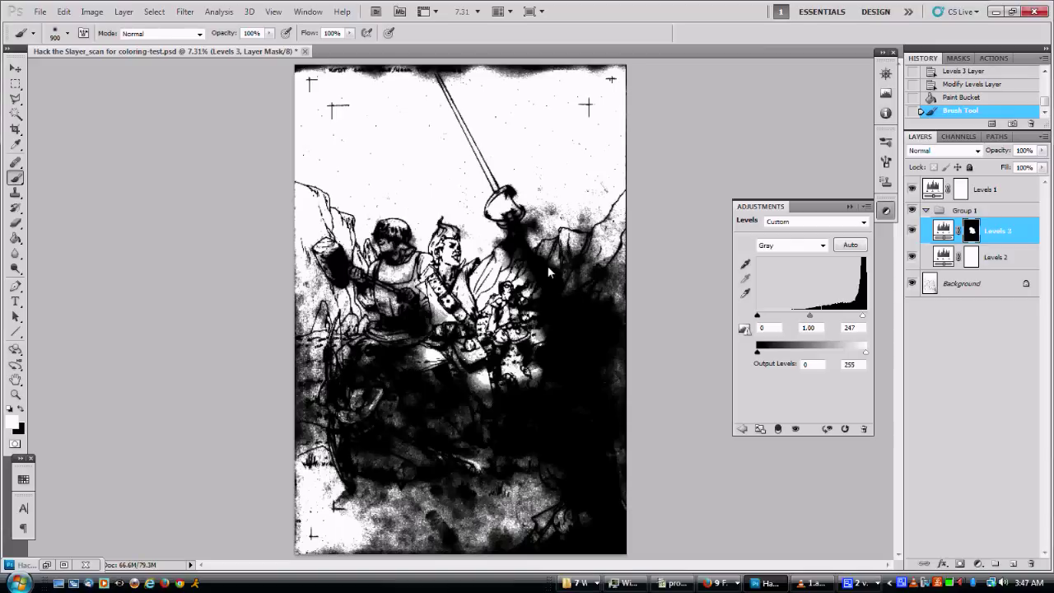
- Paint white on the Levels 3 mask along the page's dark upper edge and handwritten title with a size 1200 brush
key("z")
left_click(424, 132)
left_click(387, 308)
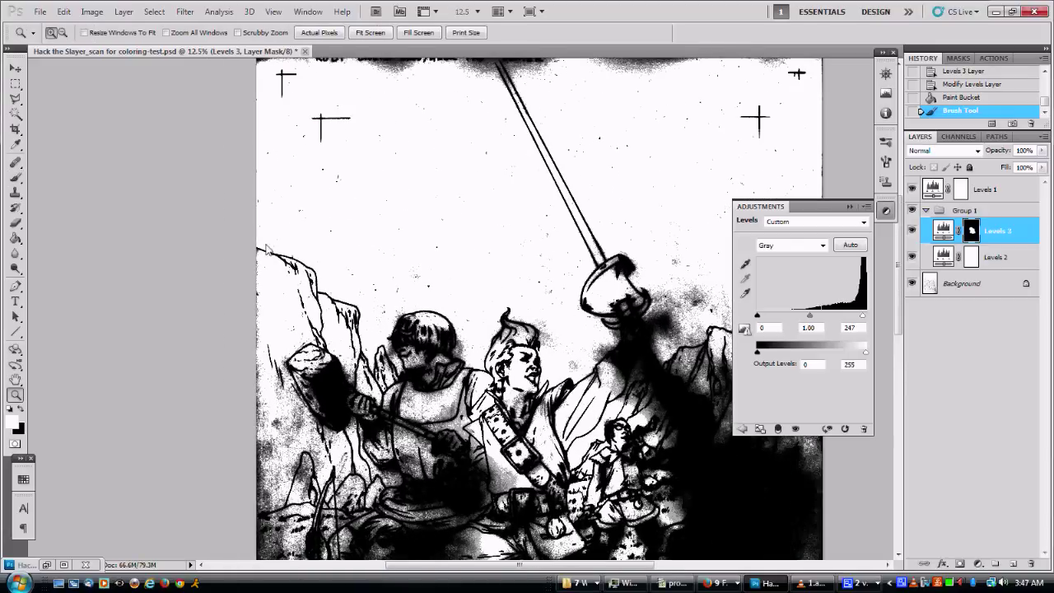
scroll(461, 206, "up", 3)
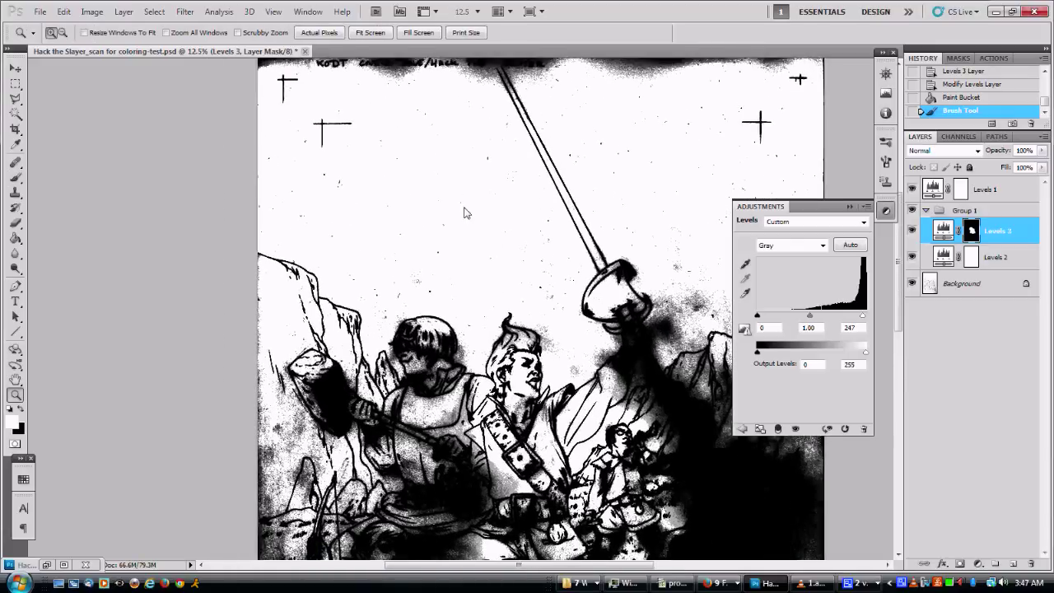
key("b")
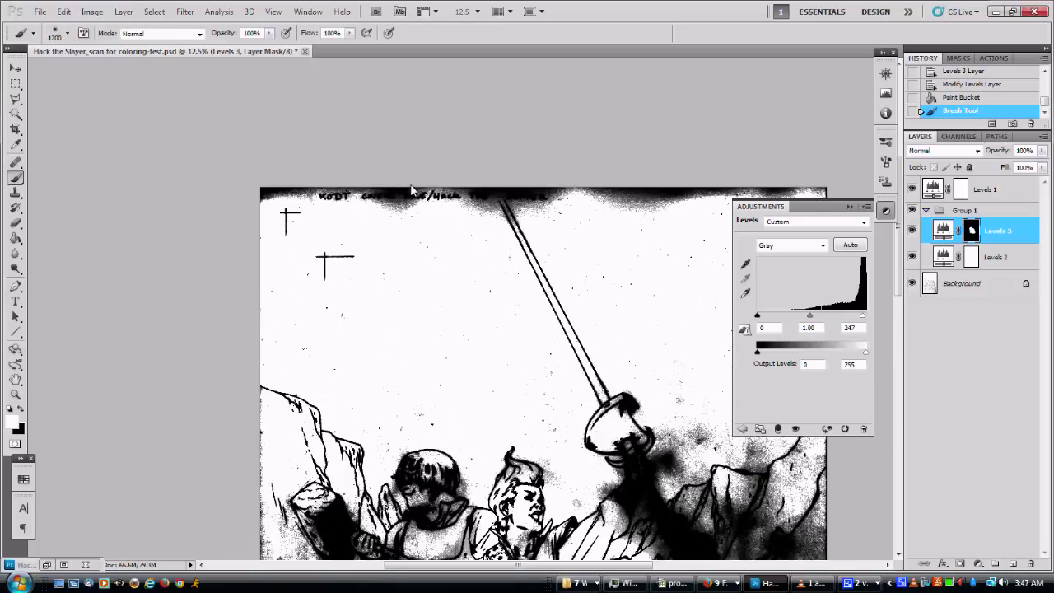
mouse_move(412, 191)
left_mouse_down()
mouse_move(271, 196)
mouse_move(625, 194)
left_mouse_up()
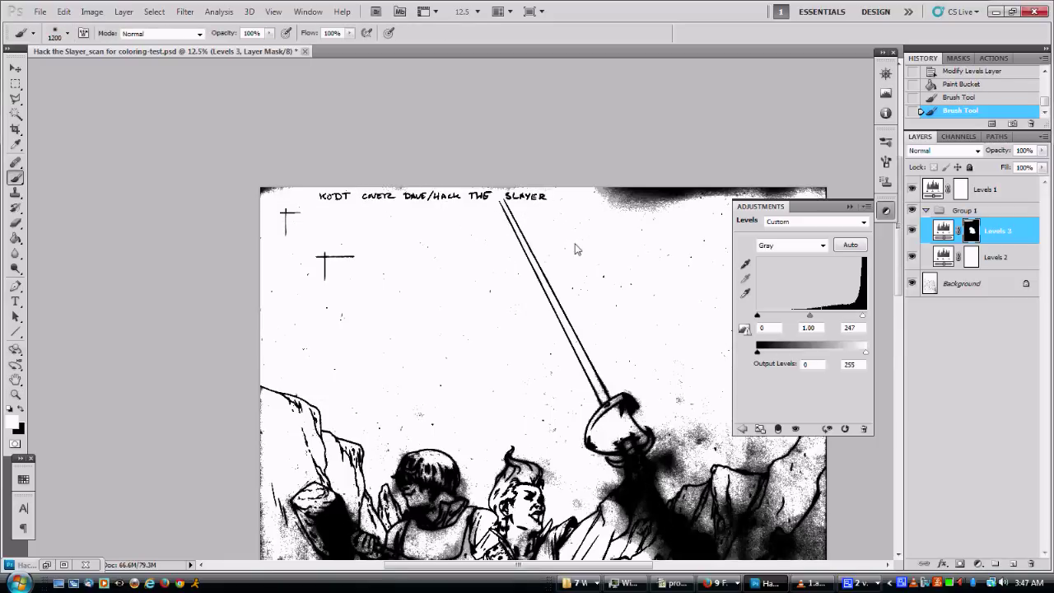
left_click_drag(635, 322, 452, 277)
left_click(449, 154)
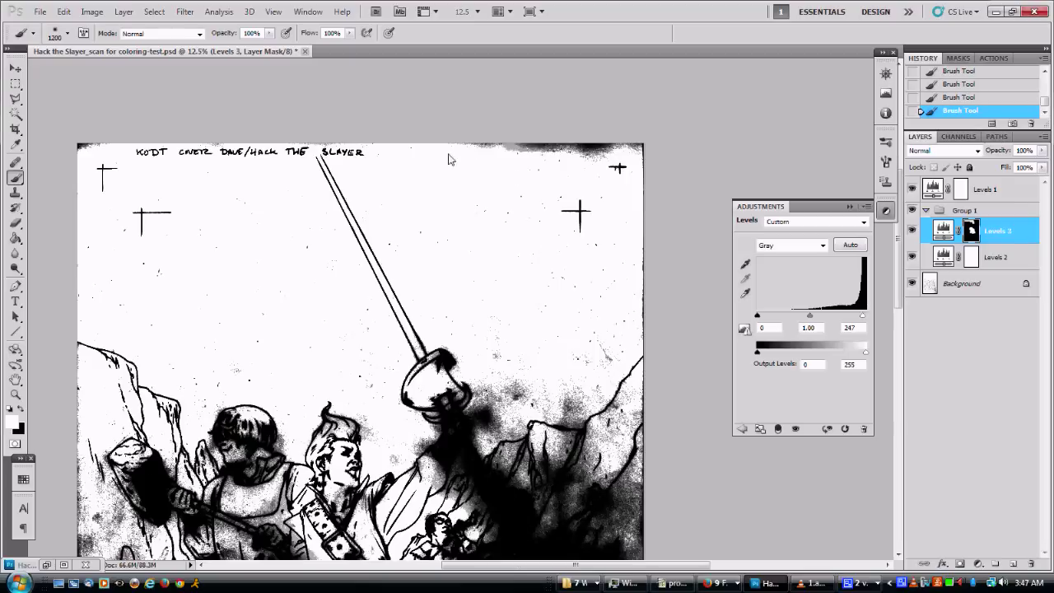
mouse_move(448, 157)
left_mouse_down()
mouse_move(659, 128)
mouse_move(668, 158)
mouse_move(647, 144)
left_mouse_up()
left_click_drag(550, 288, 558, 274)
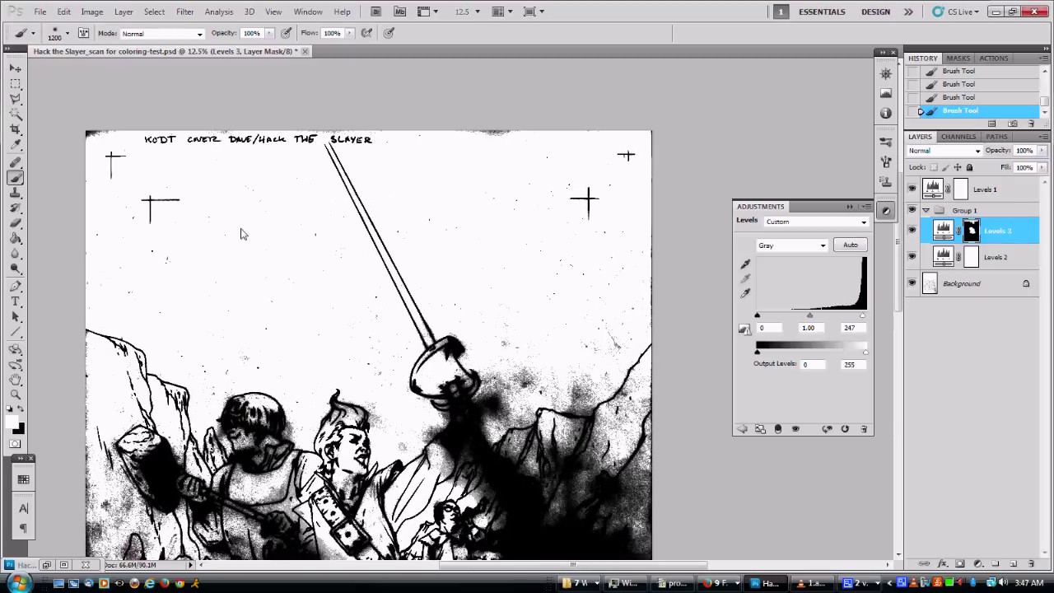
- Paint white on the Levels 3 mask over the sword hilt, raised arm and right-hand cliffs with a size 900 brush
key("z")
left_click(262, 290)
key("b")
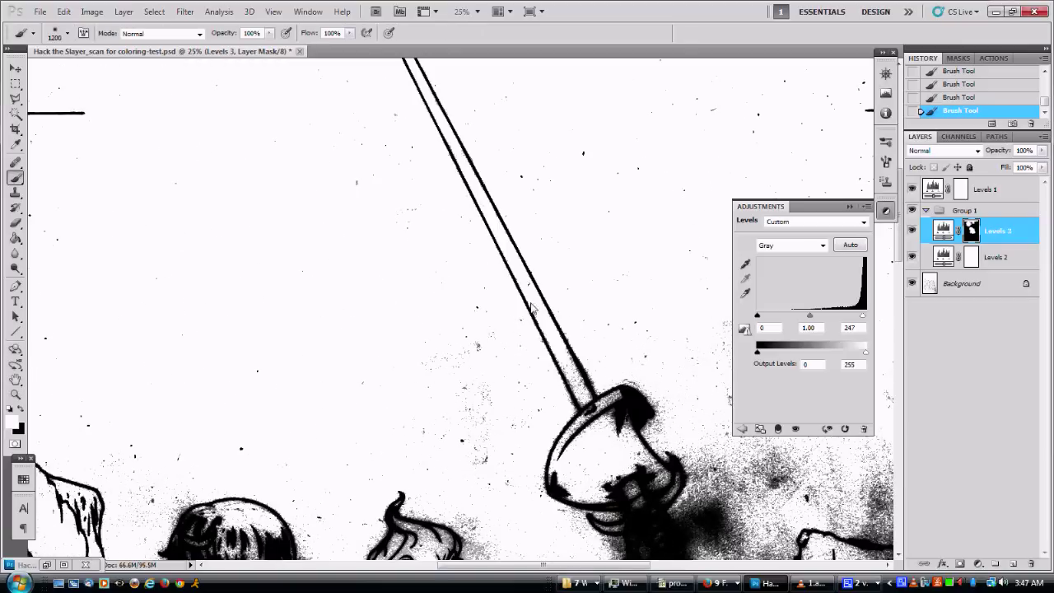
left_click_drag(591, 298, 320, 180)
key("z")
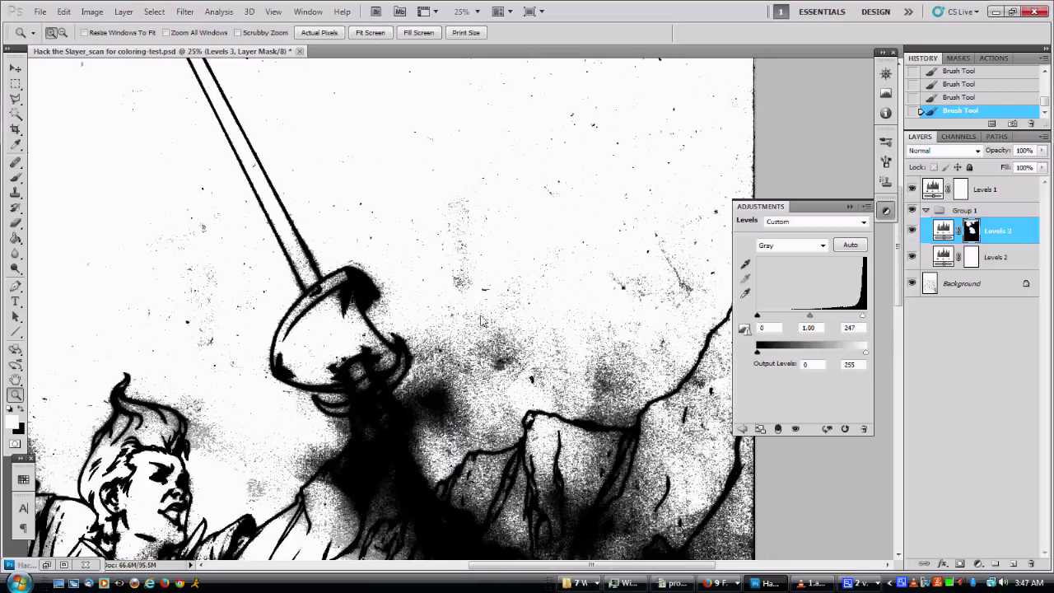
left_click(483, 321, "alt")
key("b")
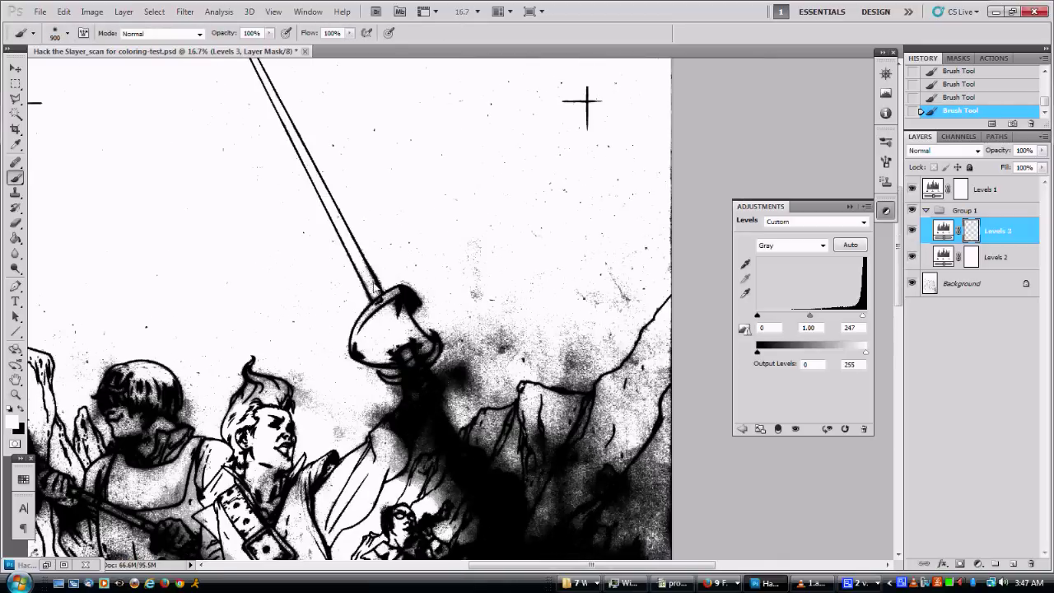
left_click_drag(375, 285, 400, 315)
mouse_move(439, 350)
left_mouse_down()
mouse_move(387, 395)
mouse_move(527, 354)
mouse_move(553, 387)
mouse_move(648, 370)
mouse_move(623, 416)
mouse_move(668, 354)
left_mouse_up()
left_click_drag(603, 396, 615, 166)
mouse_move(416, 221)
left_mouse_down()
mouse_move(569, 245)
mouse_move(661, 287)
mouse_move(671, 354)
left_mouse_up()
mouse_move(681, 394)
left_mouse_down()
mouse_move(641, 389)
mouse_move(650, 461)
left_mouse_up()
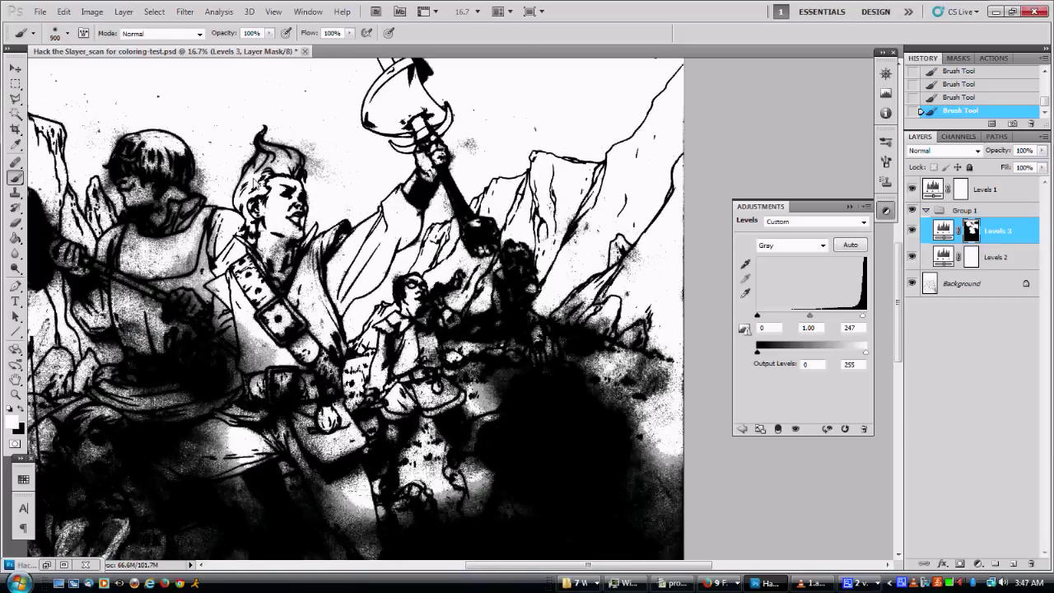
- Paint white on the Levels 3 mask over the hammer-wielding figure and the cliffs behind him
scroll(457, 191, "left", 5)
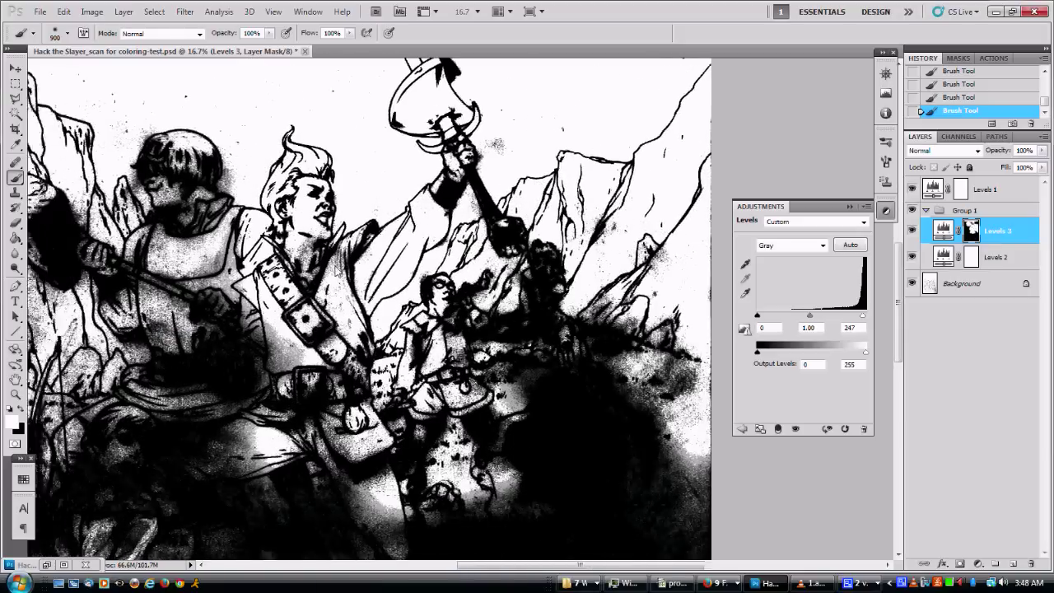
mouse_move(436, 214)
left_mouse_down()
mouse_move(396, 204)
mouse_move(425, 257)
mouse_move(287, 246)
mouse_move(218, 206)
mouse_move(297, 371)
mouse_move(395, 329)
mouse_move(514, 315)
mouse_move(544, 329)
mouse_move(462, 232)
left_mouse_up()
left_click_drag(466, 311, 516, 205)
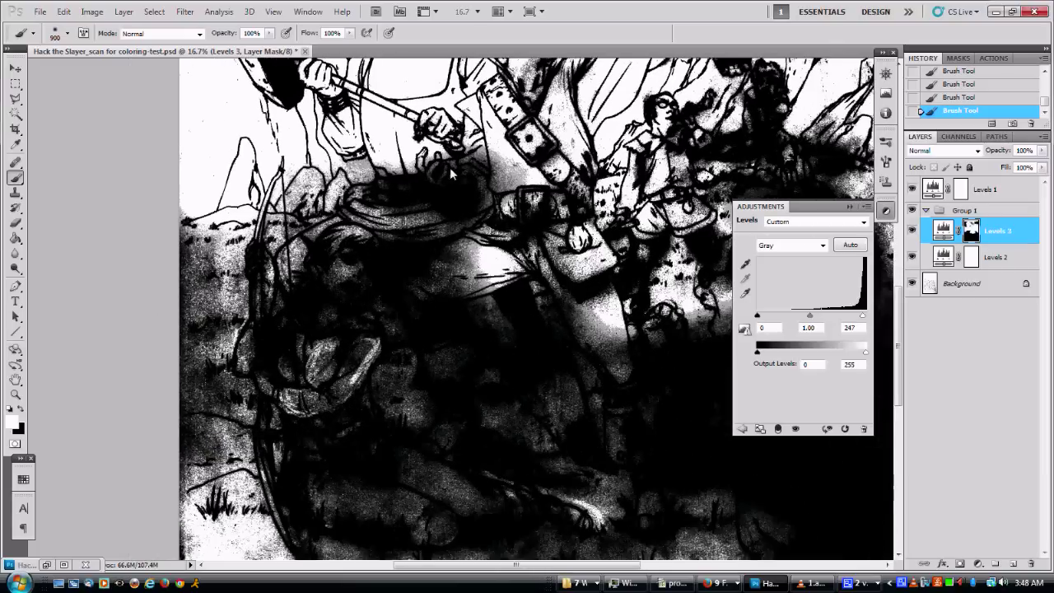
- Paint white on the Levels 3 mask over the hammer figure's waist, the seated archer's face and the drawing's lower-left ground
left_click_drag(494, 171, 342, 254)
left_click_drag(181, 239, 197, 216)
left_click_drag(295, 414, 330, 205)
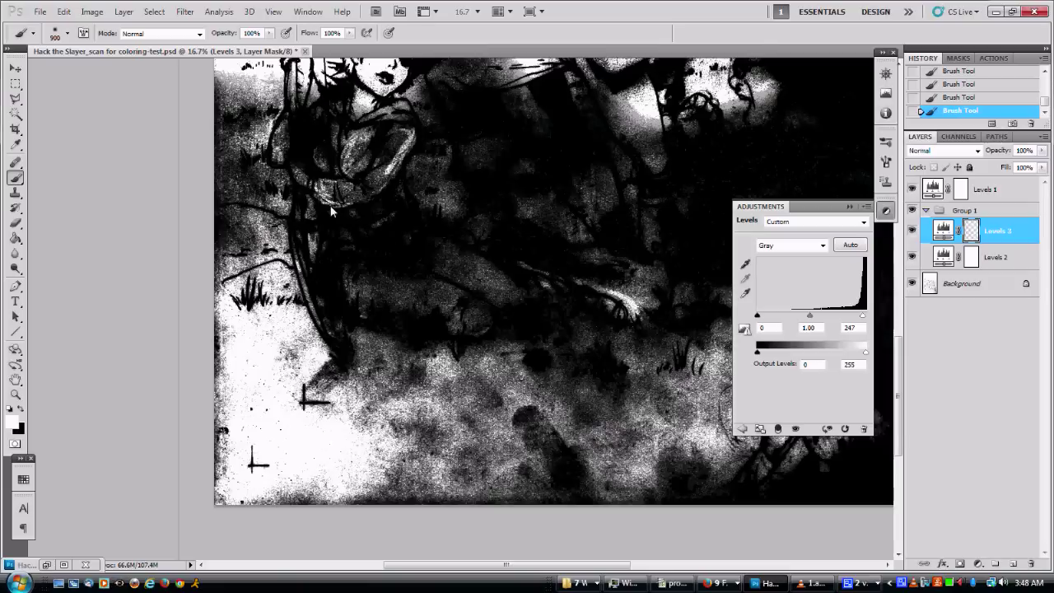
mouse_move(222, 327)
left_mouse_down()
mouse_move(238, 487)
mouse_move(325, 349)
mouse_move(477, 453)
mouse_move(572, 461)
mouse_move(270, 262)
left_mouse_up()
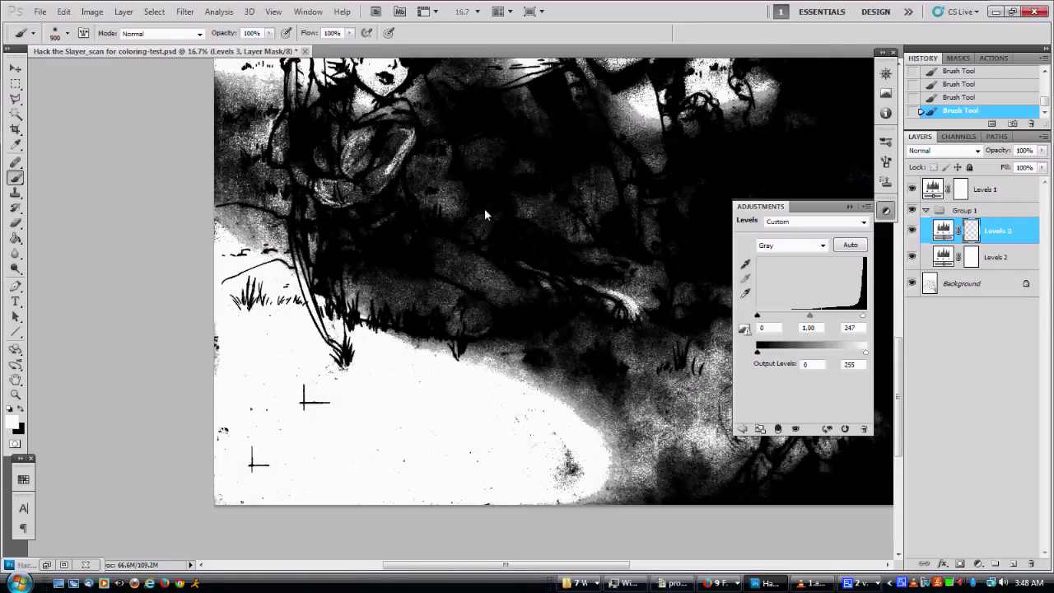
- Paint white on the Levels 3 mask over the seated archer's body and legs and the grass around her
left_click_drag(484, 209, 435, 381)
mouse_move(224, 294)
left_mouse_down()
mouse_move(202, 413)
mouse_move(323, 324)
mouse_move(377, 440)
mouse_move(448, 490)
mouse_move(340, 337)
mouse_move(370, 254)
mouse_move(429, 385)
mouse_move(532, 368)
mouse_move(497, 283)
mouse_move(497, 326)
mouse_move(495, 289)
mouse_move(513, 315)
left_mouse_up()
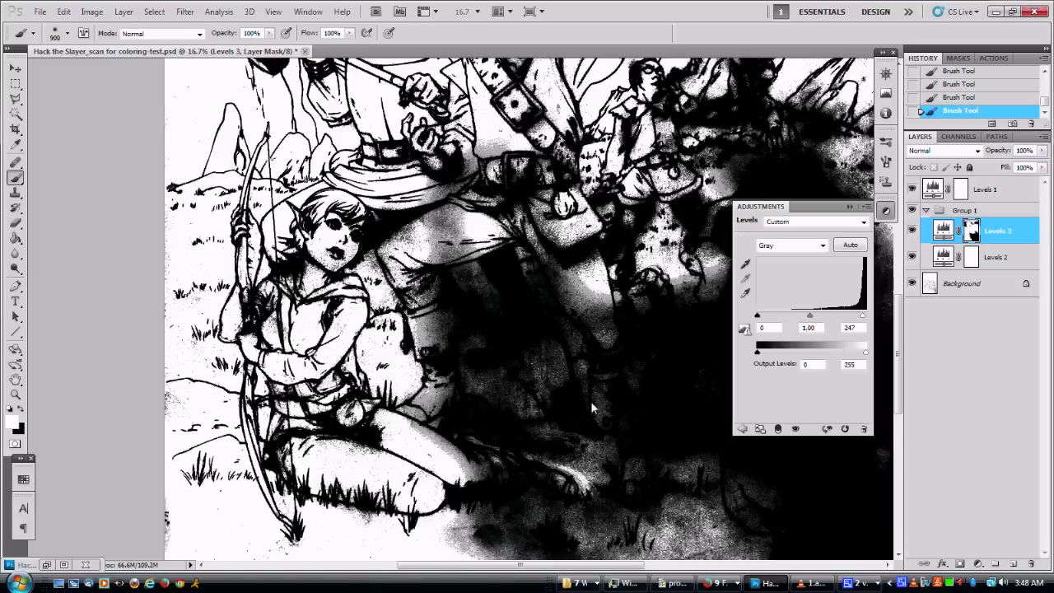
mouse_move(590, 401)
left_mouse_down()
mouse_move(506, 458)
mouse_move(500, 492)
left_mouse_up()
left_click_drag(367, 297, 360, 383)
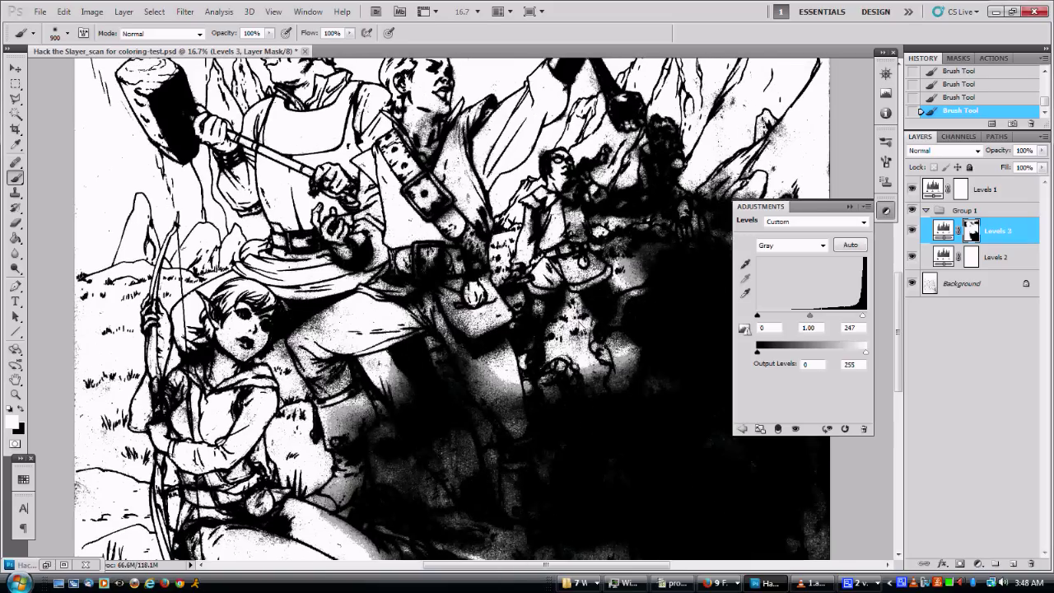
- Paint white on the Levels 3 mask over the central swordsman's legs, the page's right edge and the grassy ground below
left_click_drag(729, 338, 511, 333)
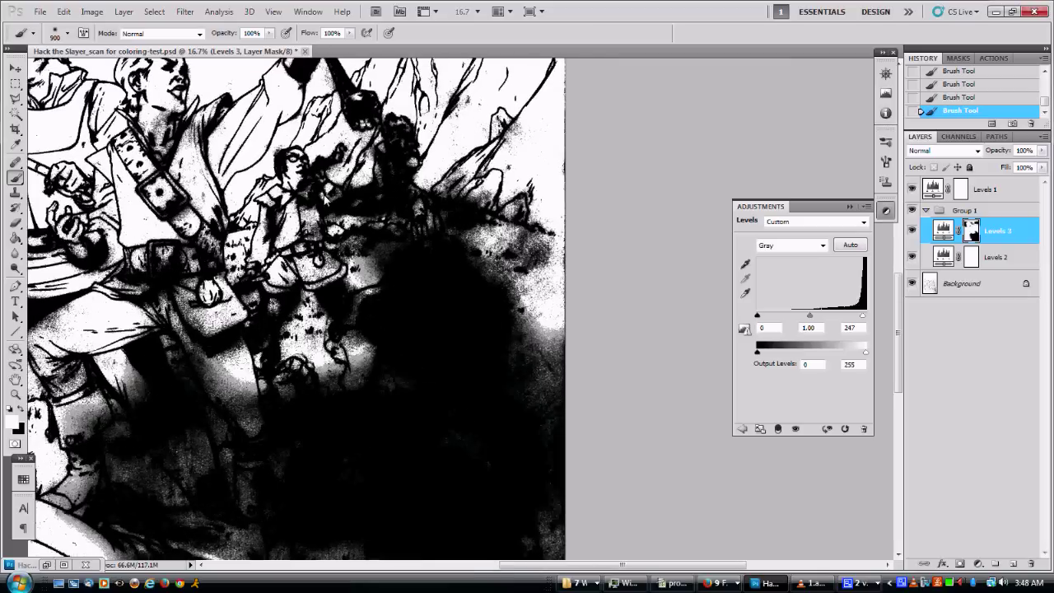
mouse_move(383, 251)
left_mouse_down()
mouse_move(411, 263)
mouse_move(530, 384)
mouse_move(543, 423)
mouse_move(468, 282)
mouse_move(502, 449)
left_mouse_up()
mouse_move(373, 428)
left_mouse_down()
mouse_move(534, 290)
mouse_move(376, 245)
mouse_move(354, 321)
mouse_move(272, 296)
mouse_move(247, 354)
mouse_move(312, 396)
left_mouse_up()
mouse_move(588, 291)
left_mouse_down()
mouse_move(461, 329)
mouse_move(436, 420)
mouse_move(527, 313)
mouse_move(670, 314)
mouse_move(704, 420)
left_mouse_up()
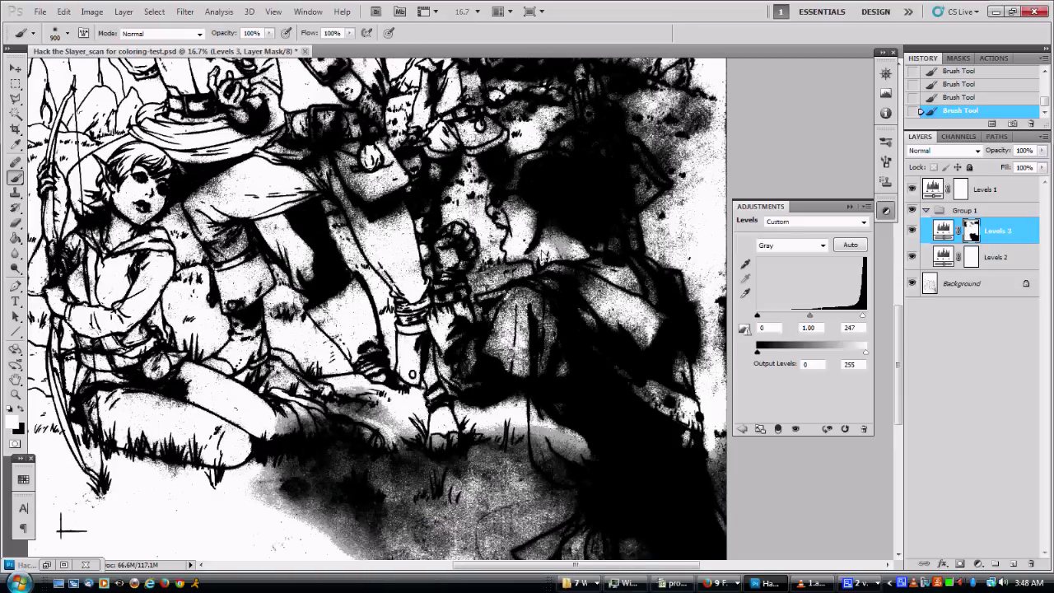
left_click_drag(559, 395, 577, 218)
mouse_move(650, 377)
left_mouse_down()
mouse_move(333, 315)
mouse_move(399, 396)
mouse_move(461, 272)
mouse_move(494, 412)
mouse_move(580, 417)
mouse_move(604, 308)
mouse_move(560, 280)
mouse_move(663, 387)
left_mouse_up()
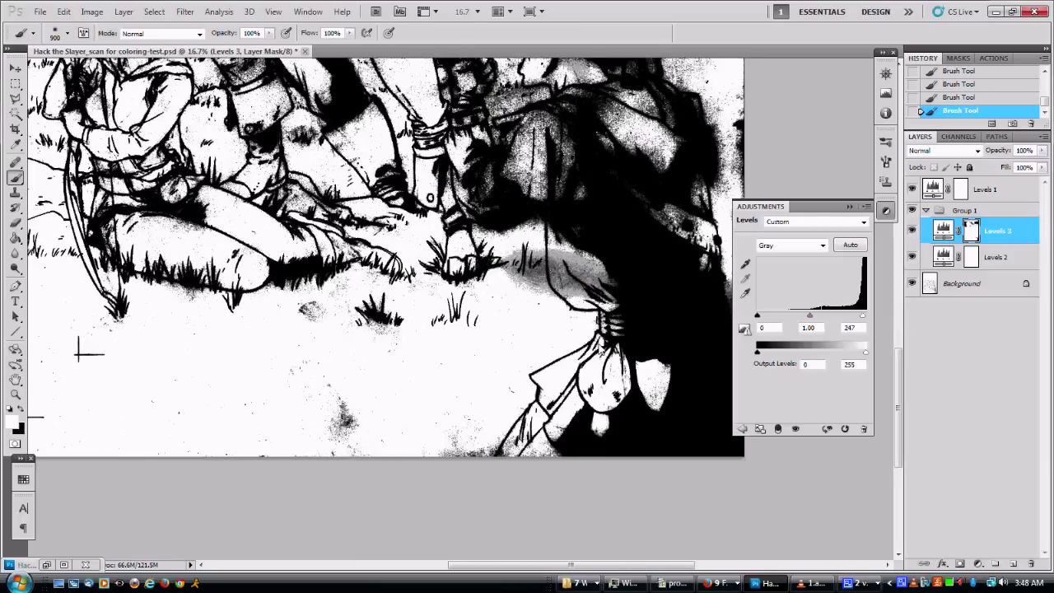
- Paint white on the Levels 3 mask over the lower ground and the foreground figure's pouch and sash
left_click_drag(614, 340, 469, 383)
mouse_move(429, 307)
left_mouse_down()
mouse_move(404, 341)
mouse_move(457, 320)
mouse_move(552, 318)
left_mouse_up()
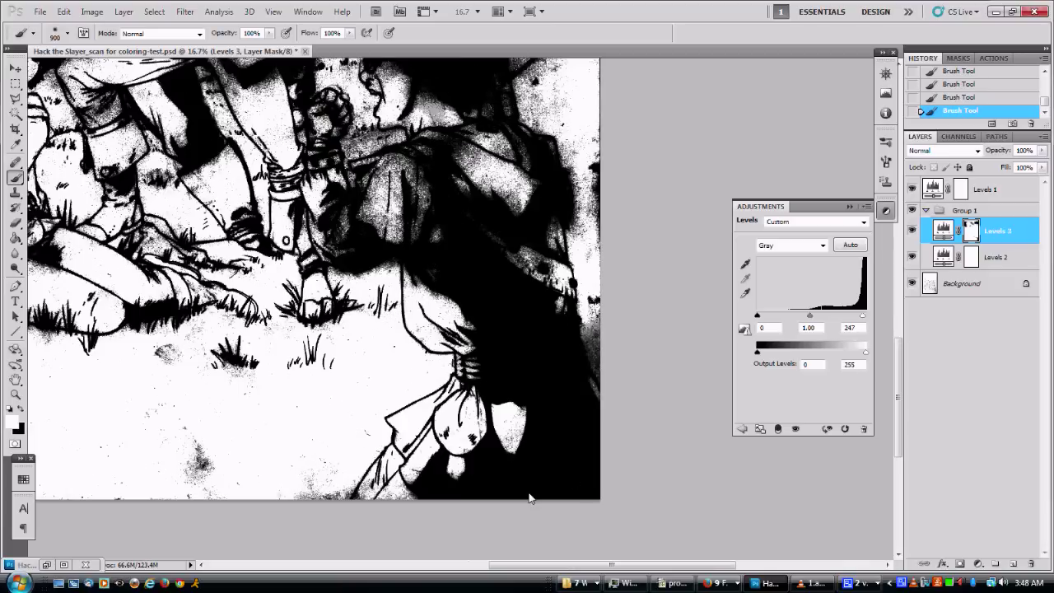
mouse_move(529, 498)
left_mouse_down()
mouse_move(641, 191)
mouse_move(492, 411)
left_mouse_up()
mouse_move(423, 360)
left_mouse_down()
mouse_move(686, 527)
mouse_move(565, 589)
left_mouse_up()
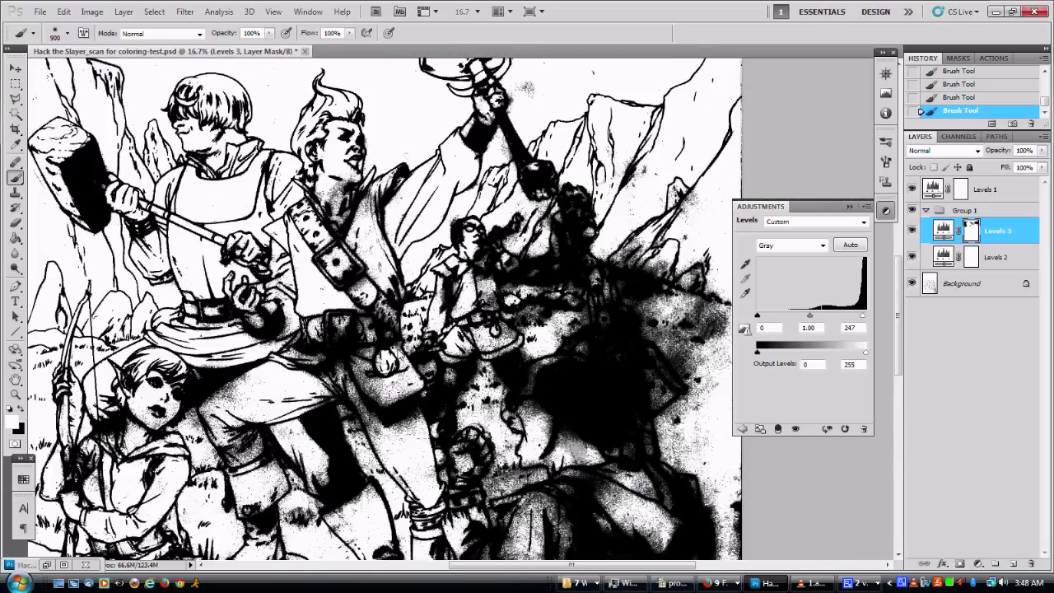
- Examine the whole drawing and its right-hand side for areas that are still too dark
left_click_drag(494, 89, 525, 327)
key("z")
left_click(529, 307, "alt")
left_click(532, 317, "alt")
left_click(538, 336, "alt")
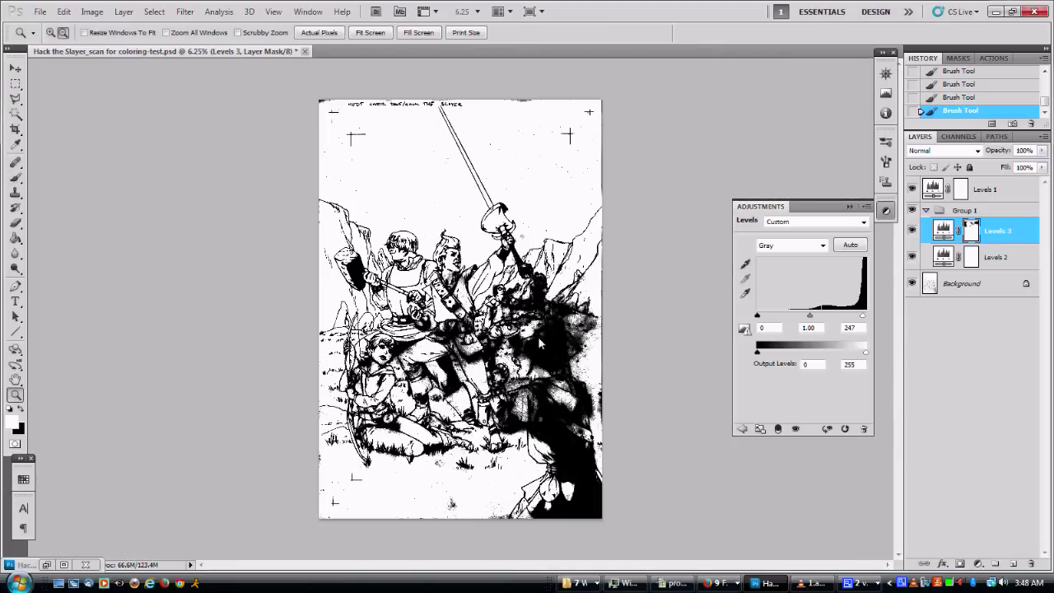
key("b")
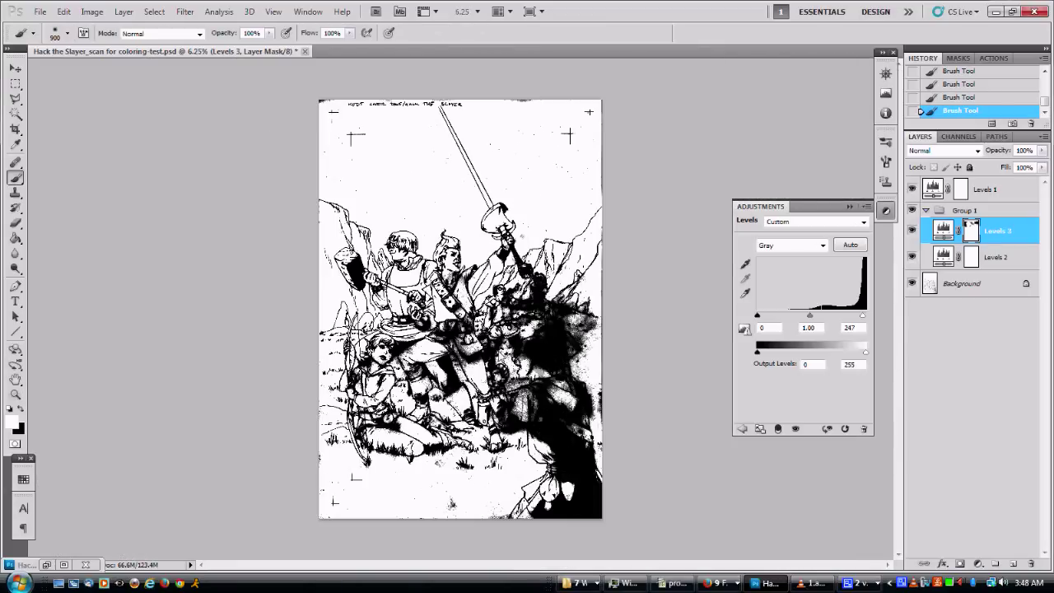
key("z")
left_click(519, 369)
left_click(520, 369)
left_click(519, 369)
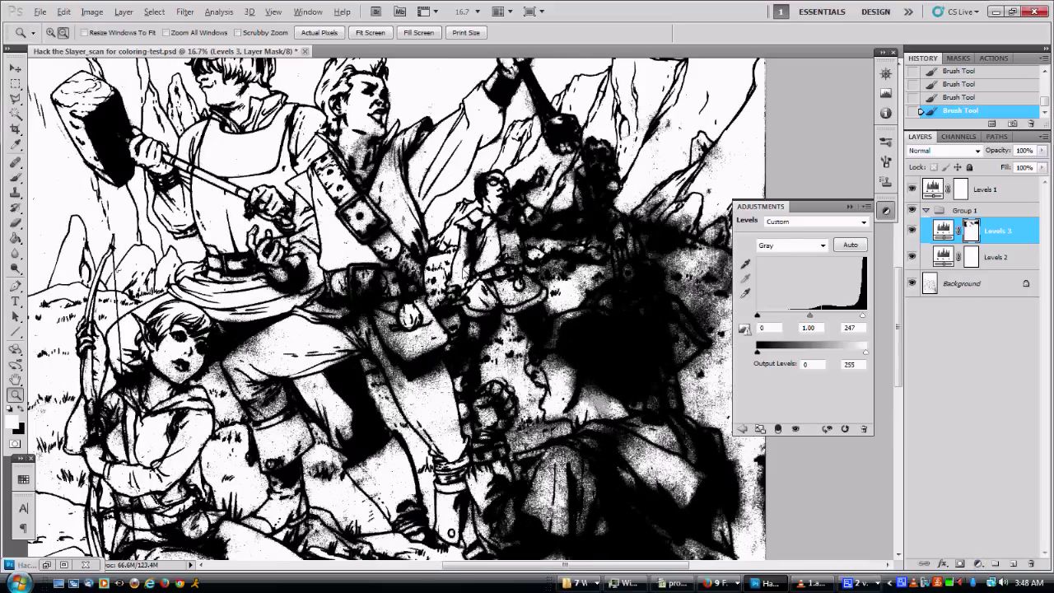
key("ctrl+minus")
key("ctrl+minus")
- Add another Levels adjustment layer above Levels 3 in Group 1 with the white input level at 244
left_click(978, 564)
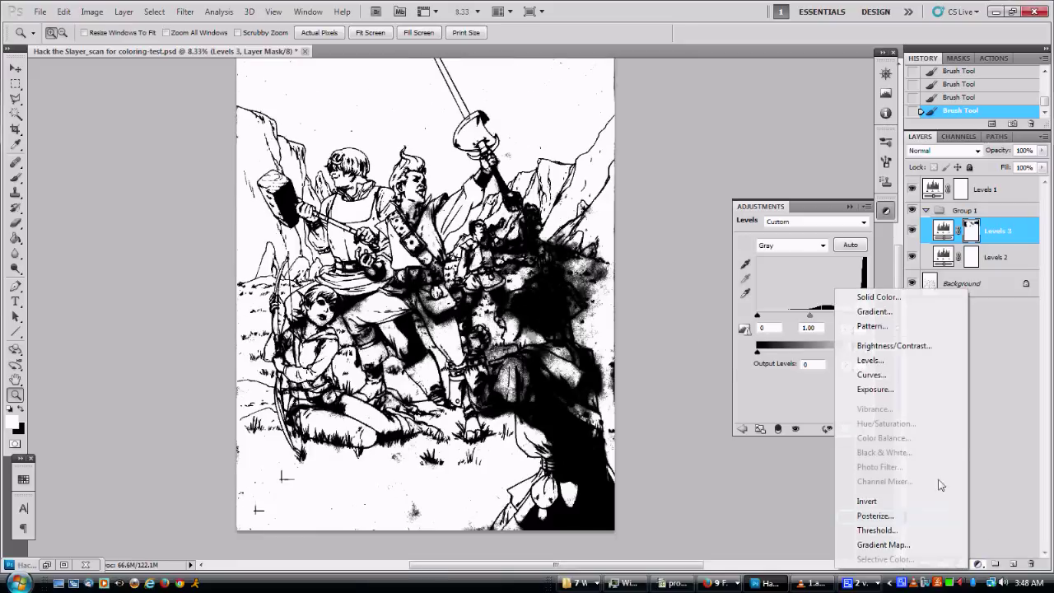
left_click(881, 362)
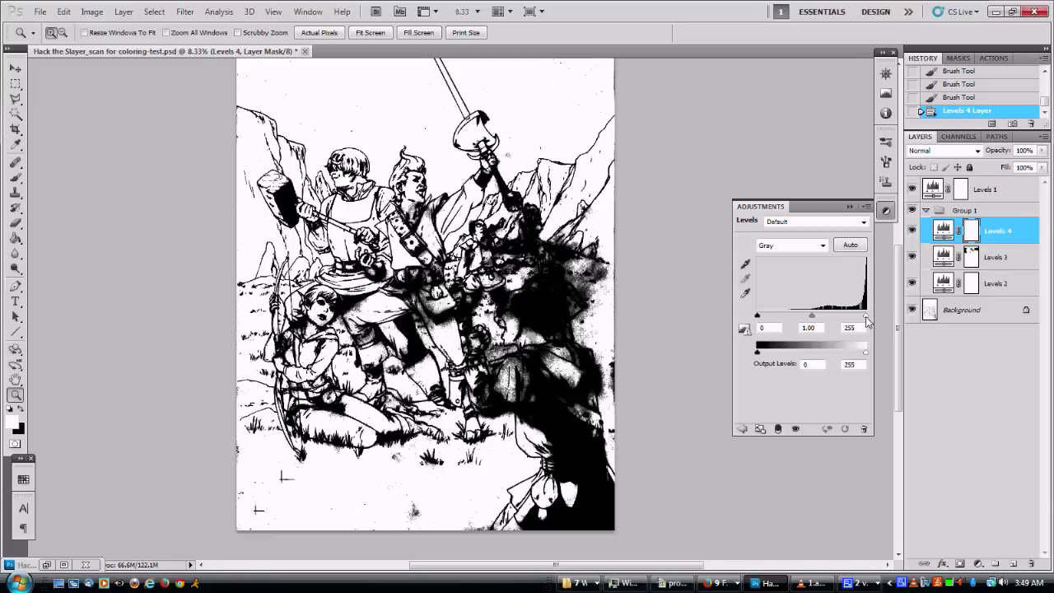
left_click_drag(865, 317, 863, 321)
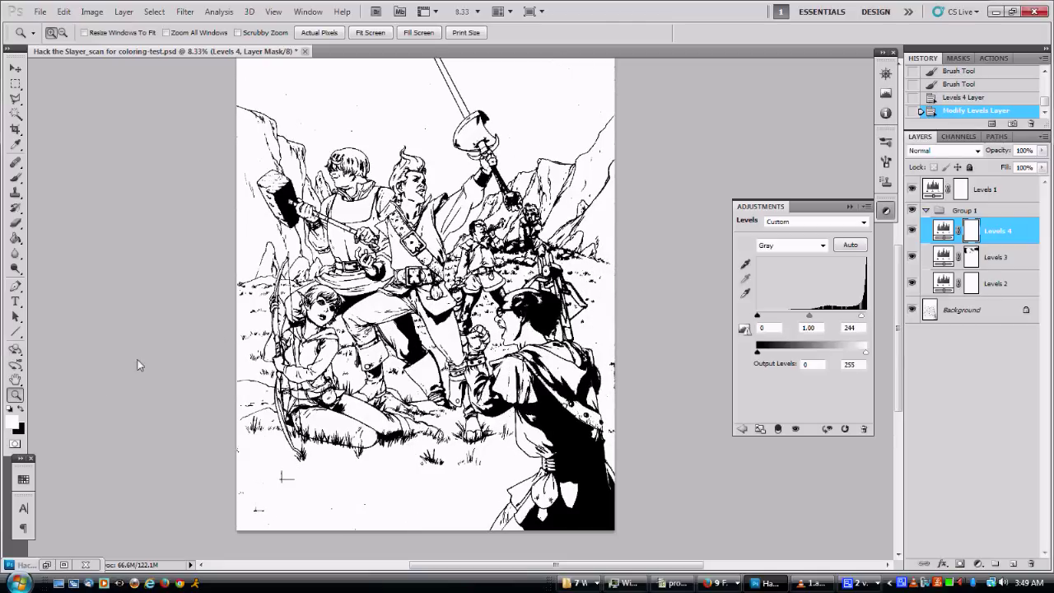
- Fill the Levels 4 mask with black using the Paint Bucket
left_click(21, 410)
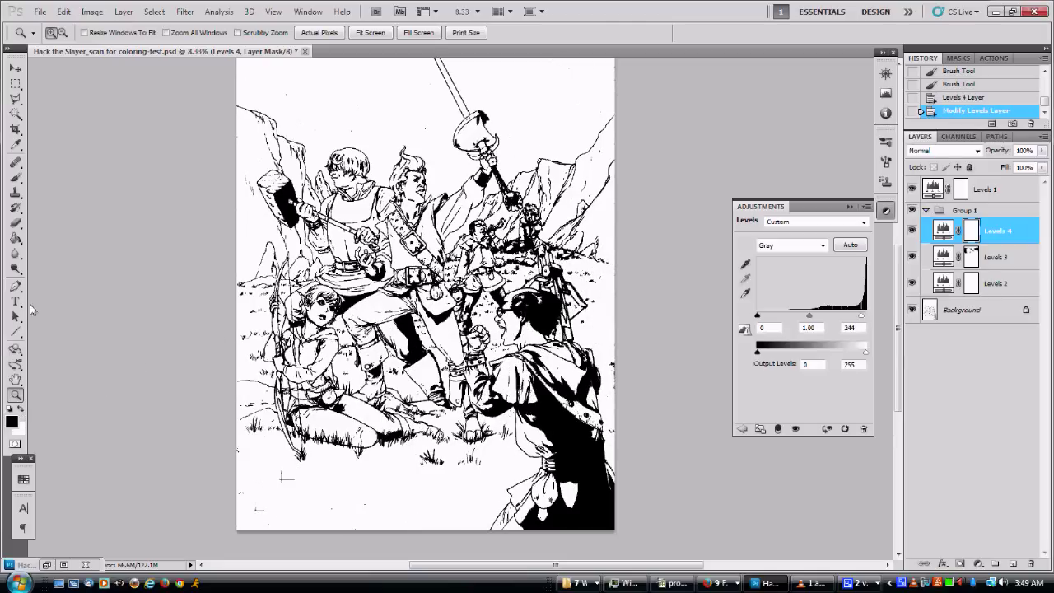
left_click(15, 239)
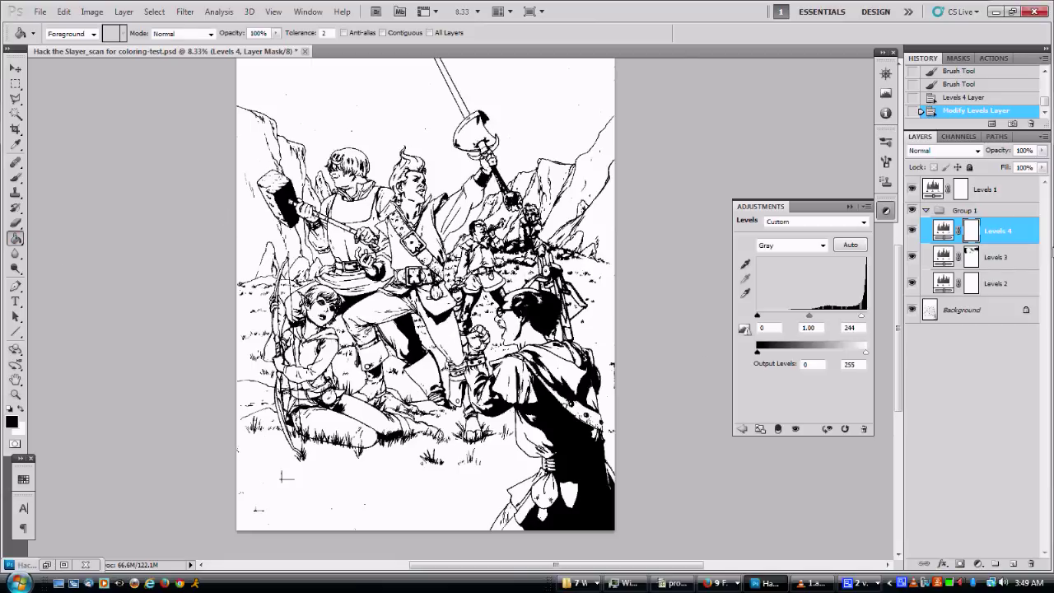
left_click(430, 459)
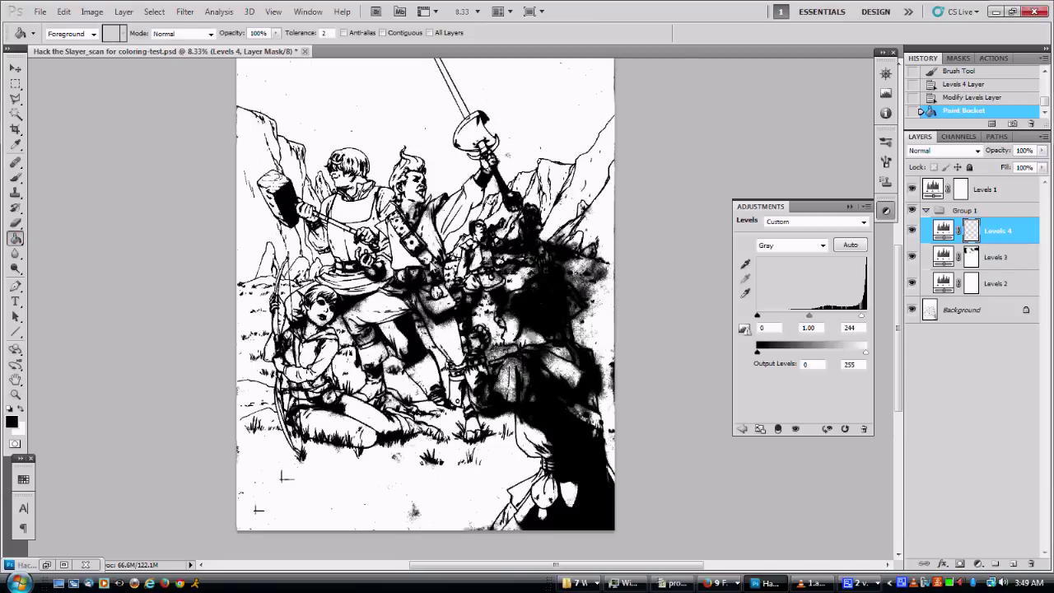
- Paint white on the Levels 4 mask along the grass beneath the archer's leg with a size 400 brush
left_click(15, 394)
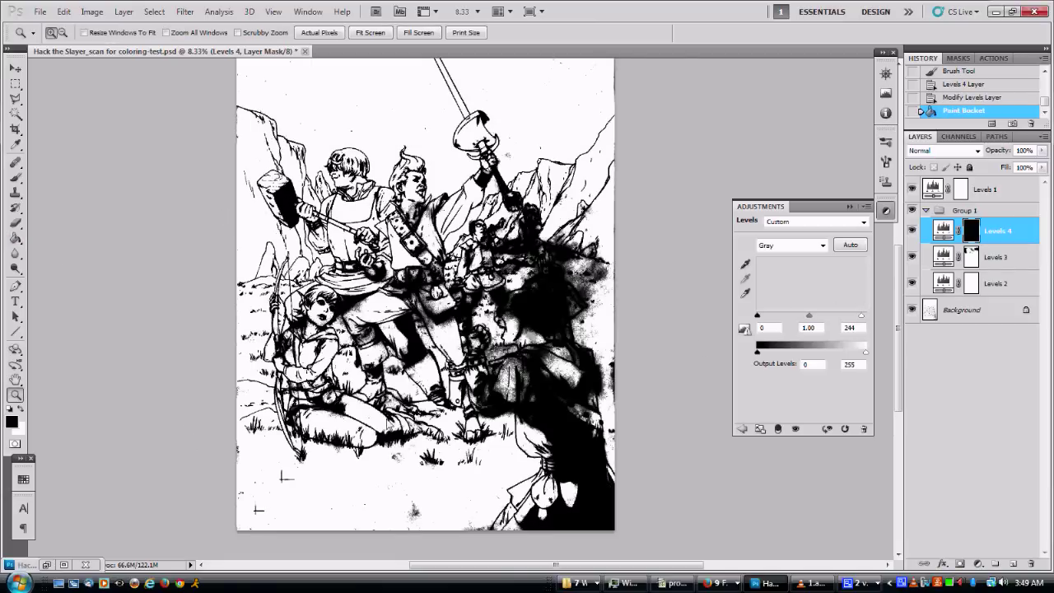
left_click(393, 428)
left_click(355, 445)
left_click(346, 445)
key("b")
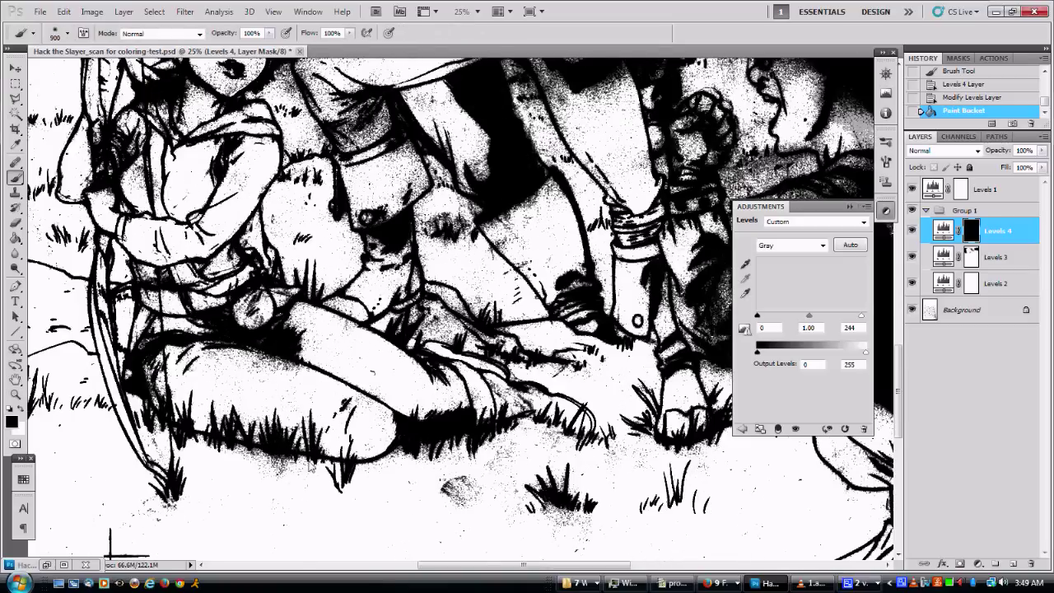
mouse_move(317, 461)
left_mouse_down()
mouse_move(430, 366)
mouse_move(422, 386)
left_mouse_up()
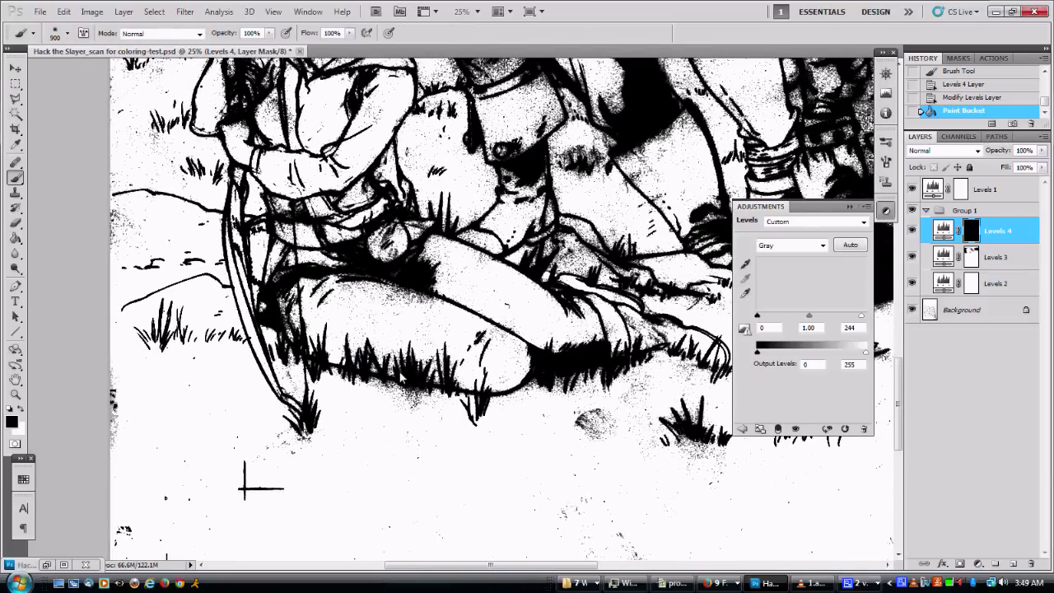
key("x")
mouse_move(417, 396)
left_mouse_down()
mouse_move(402, 380)
mouse_move(424, 381)
mouse_move(395, 402)
left_mouse_up()
mouse_move(354, 374)
left_mouse_down()
mouse_move(307, 331)
mouse_move(326, 362)
left_mouse_up()
mouse_move(317, 358)
left_mouse_down()
mouse_move(290, 325)
mouse_move(300, 337)
left_mouse_up()
left_click_drag(382, 392, 319, 464)
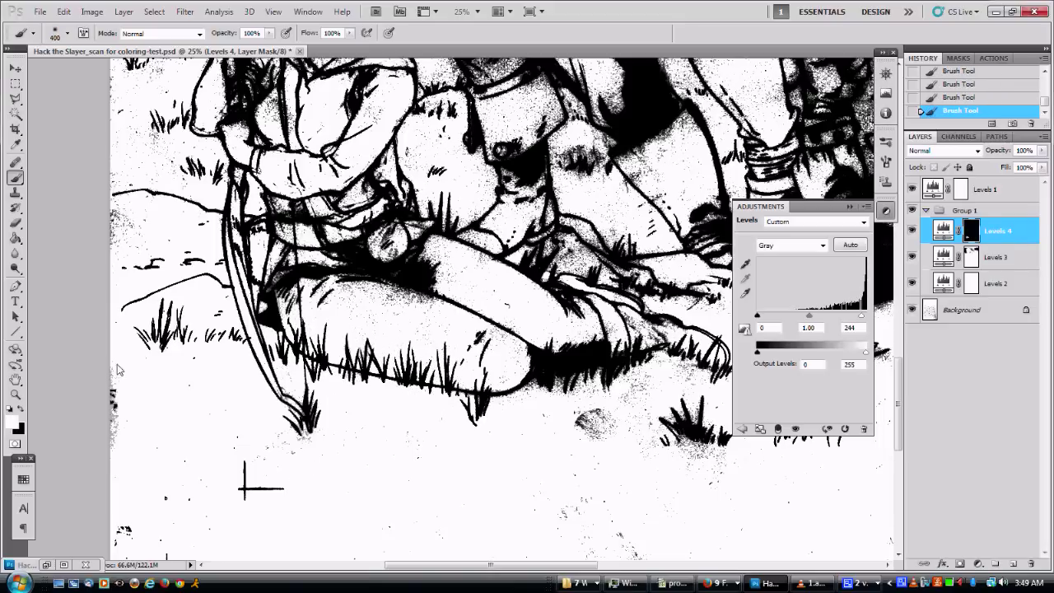
- Compare the archer area with Levels 1 hidden and Group 1 switched off and on, restoring both layers' visibility
scroll(206, 383, "up", 4)
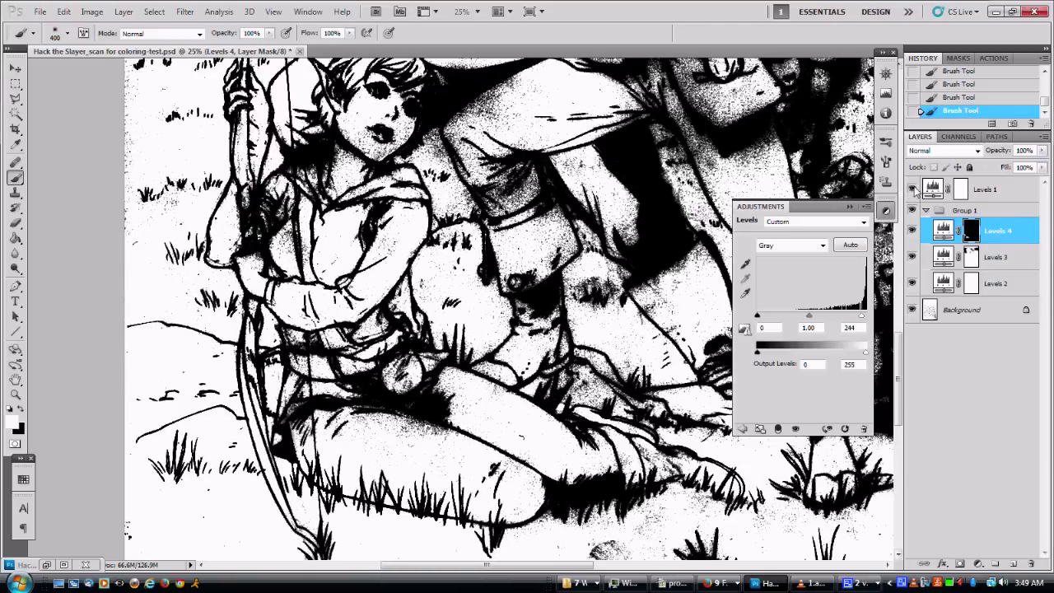
left_click(912, 189)
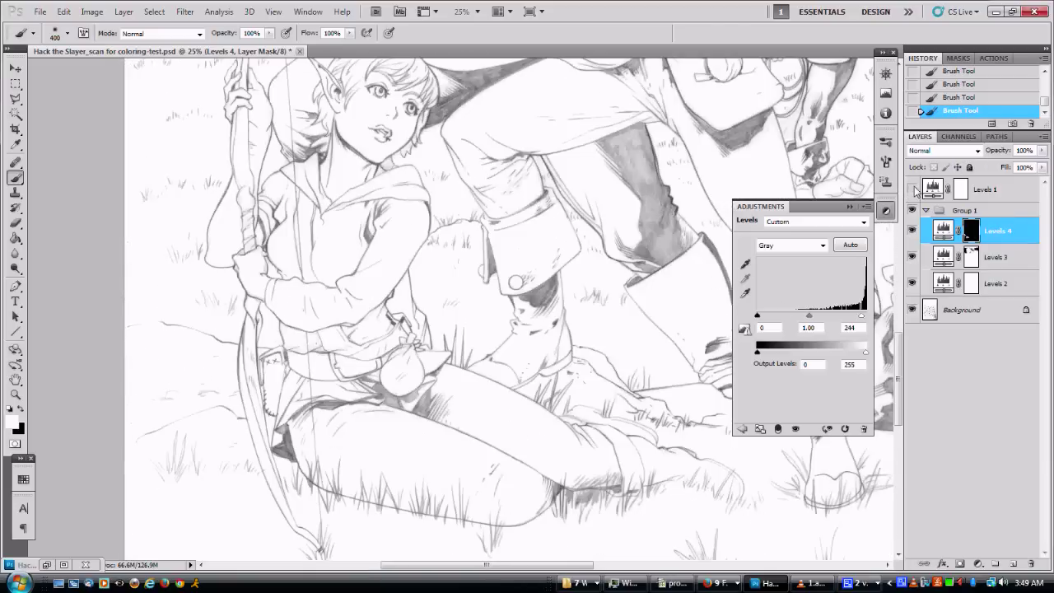
left_click(912, 210)
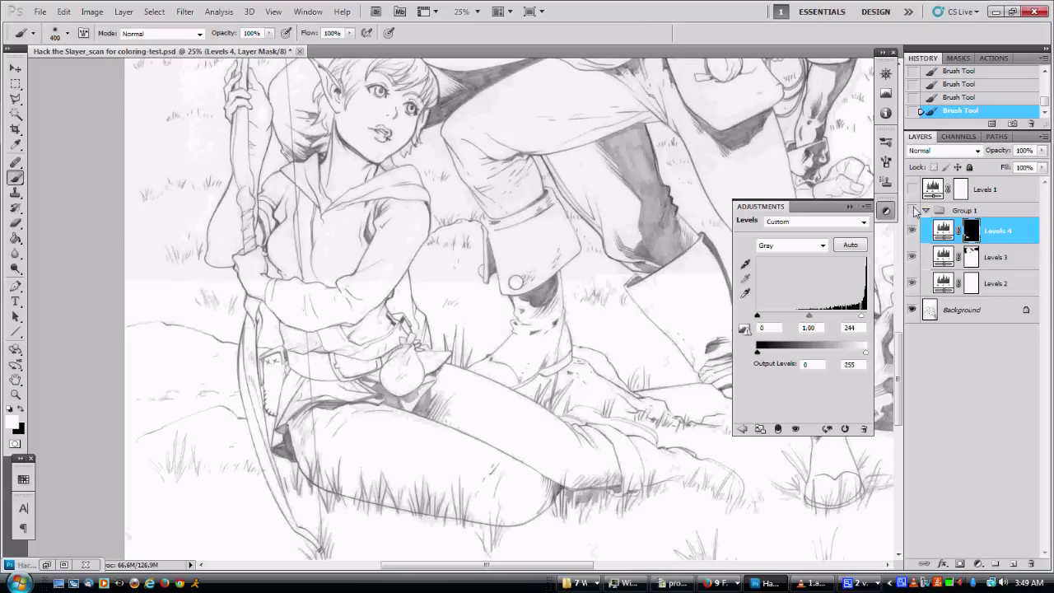
left_click(913, 210)
left_click(913, 210)
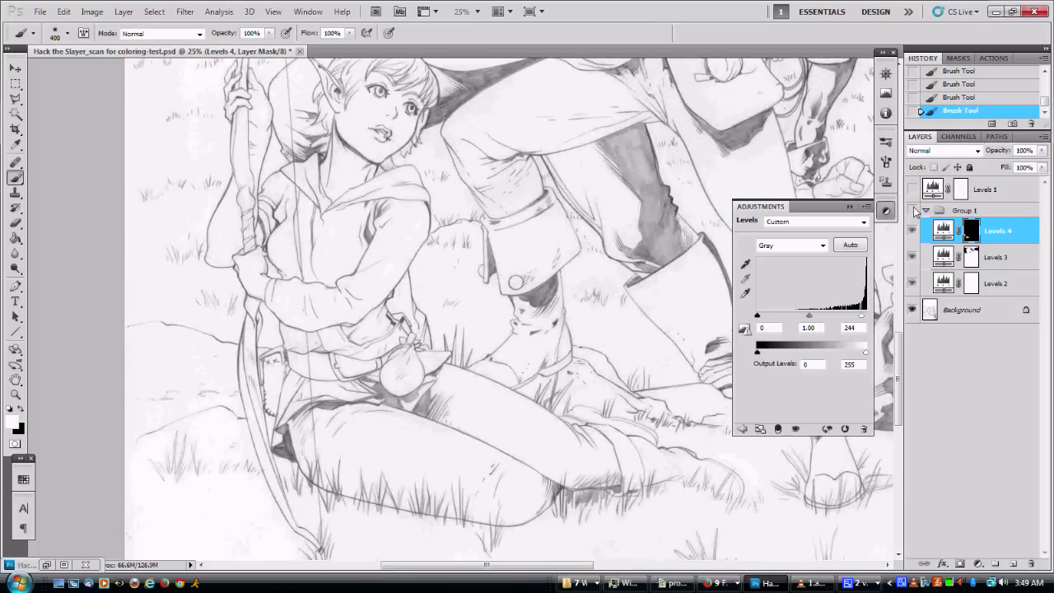
left_click(917, 211)
left_click(913, 210)
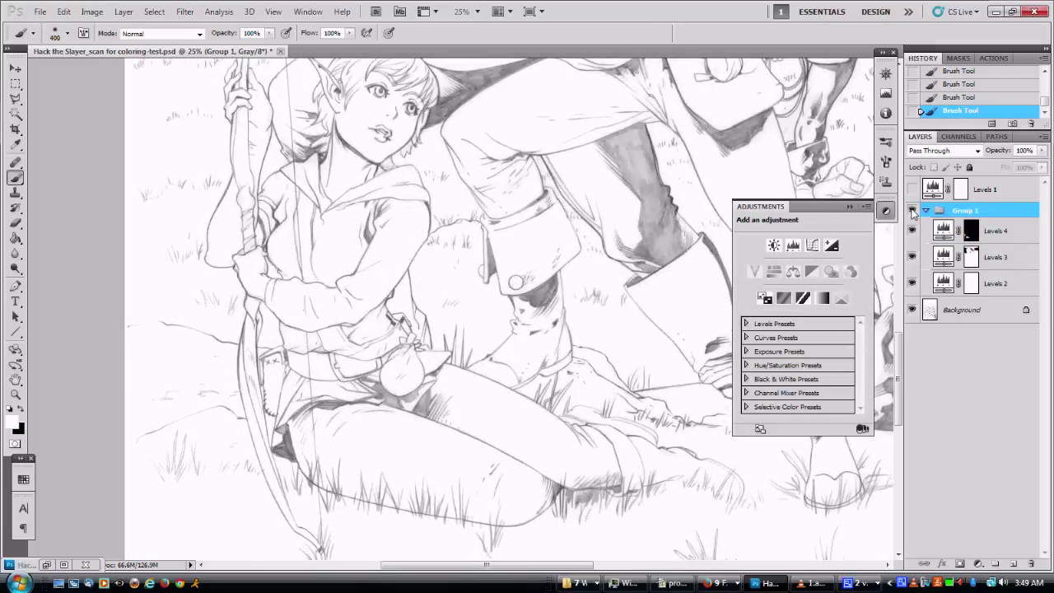
left_click(913, 212)
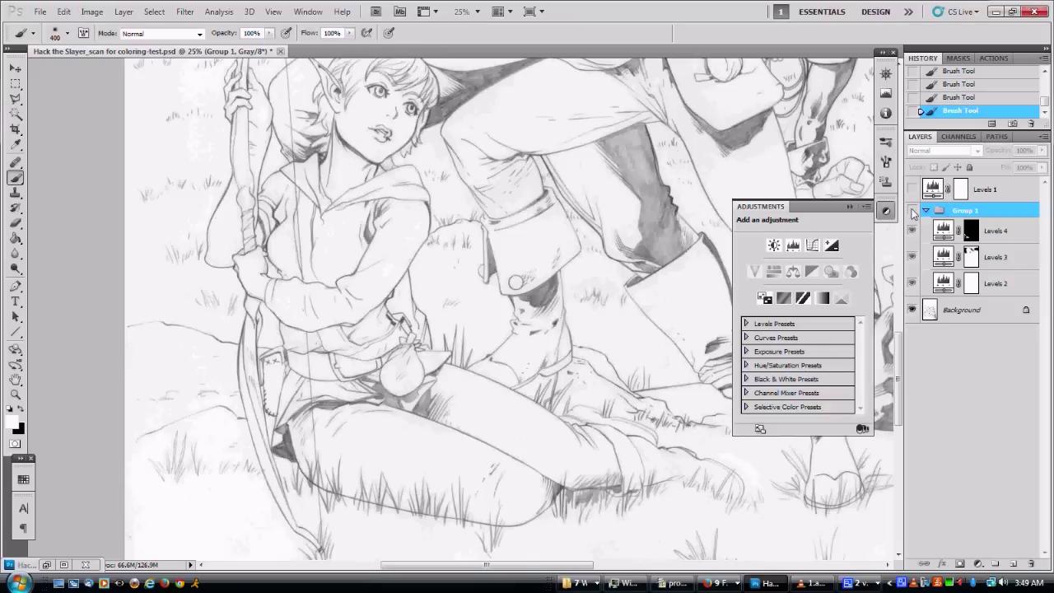
left_click(913, 212)
left_click(911, 189)
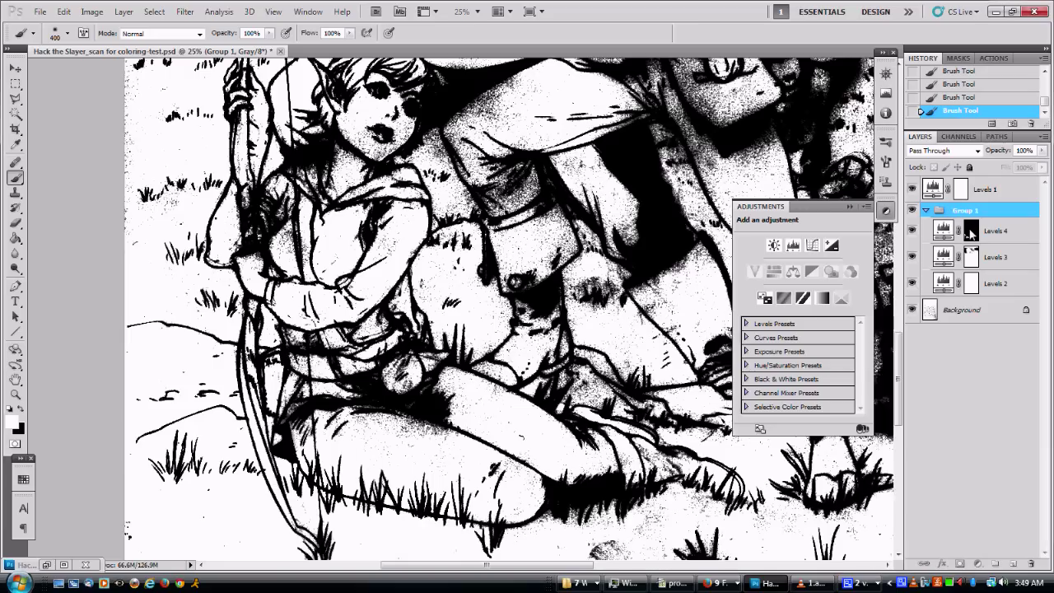
- Paint white on the Levels 4 mask over the archer's waist, belt pouch and upper thigh
left_click(972, 233)
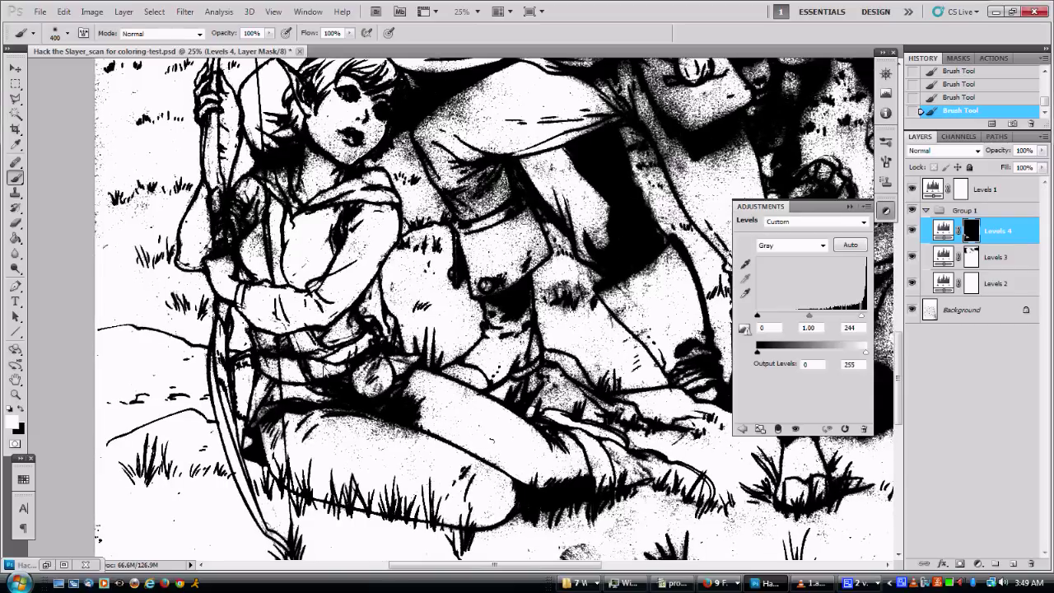
left_click_drag(280, 356, 271, 417)
left_click_drag(275, 351, 368, 340)
mouse_move(325, 403)
left_mouse_down()
mouse_move(409, 447)
mouse_move(486, 380)
left_mouse_up()
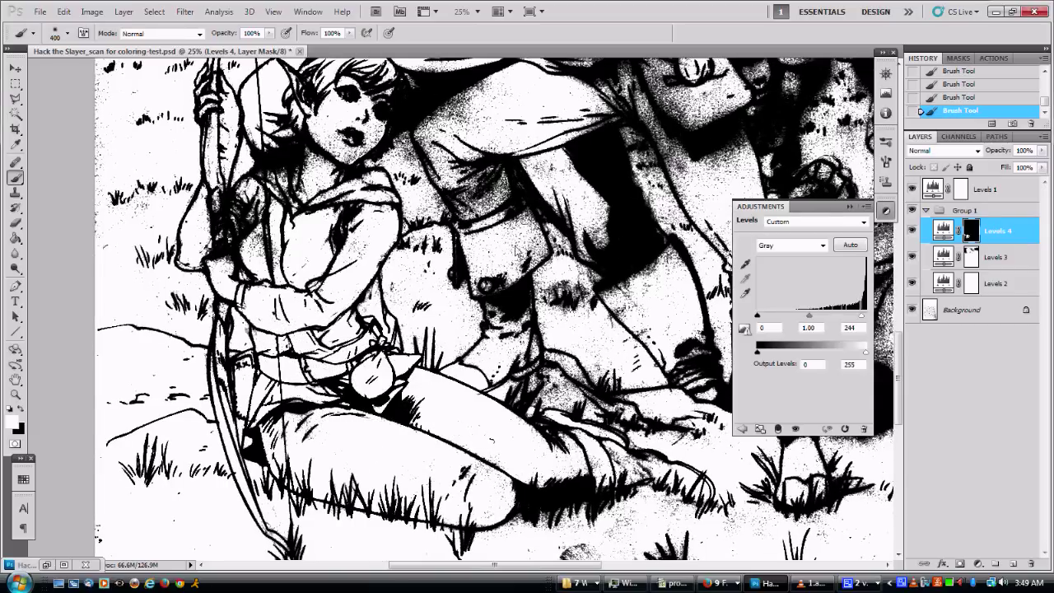
left_click_drag(519, 251, 562, 447)
mouse_move(298, 390)
left_mouse_down()
mouse_move(277, 420)
mouse_move(290, 451)
left_mouse_up()
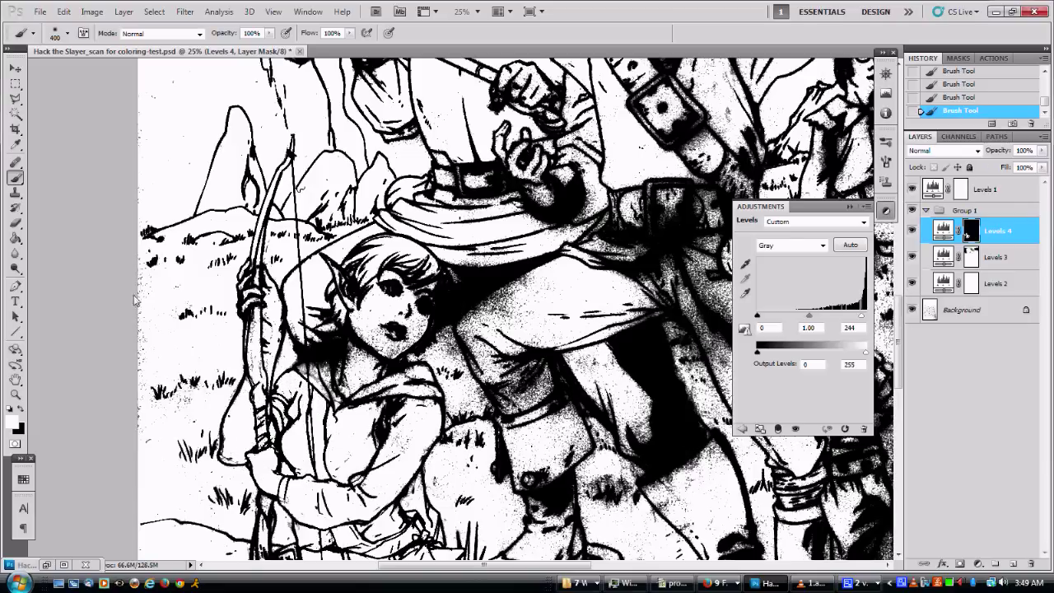
- Paint white on the Levels 4 mask over the archer's bow hand, face and hood and the grass behind her
mouse_move(134, 300)
left_mouse_down()
mouse_move(269, 358)
mouse_move(252, 290)
left_mouse_up()
left_click_drag(257, 252, 272, 302)
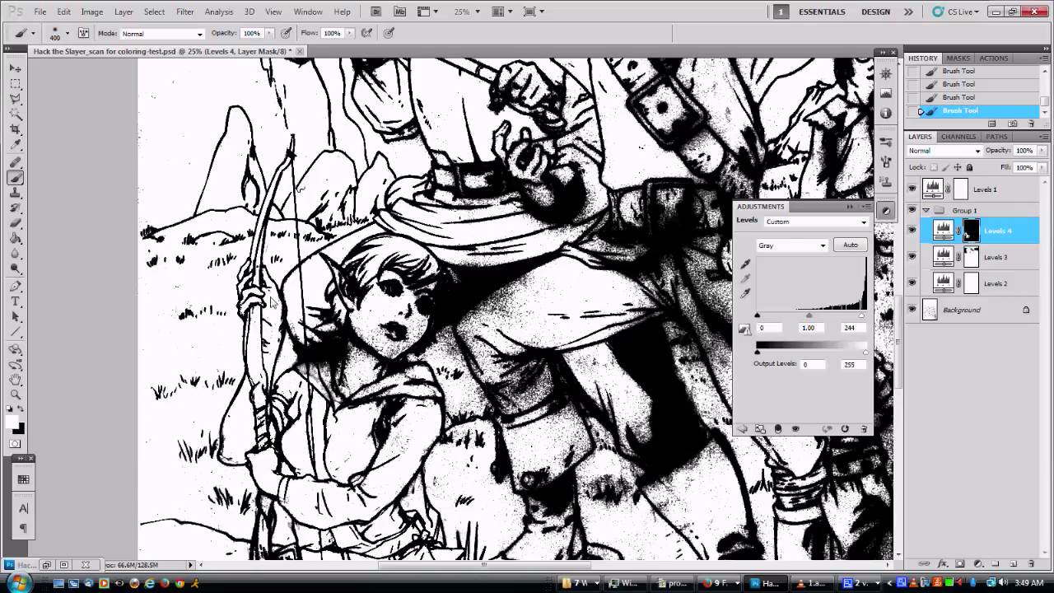
mouse_move(329, 350)
left_mouse_down()
mouse_move(342, 366)
mouse_move(364, 276)
mouse_move(418, 309)
mouse_move(394, 380)
left_mouse_up()
mouse_move(455, 334)
left_mouse_down()
mouse_move(502, 486)
mouse_move(559, 370)
mouse_move(522, 285)
mouse_move(457, 276)
mouse_move(476, 277)
left_mouse_up()
left_click_drag(476, 277, 452, 448)
left_click_drag(519, 350, 372, 288)
- Paint white on the Levels 4 mask over the hammer-wielding figure, the swordsman's upper body and the left-hand cliffs
left_click_drag(581, 344, 531, 431)
mouse_move(429, 360)
left_mouse_down()
mouse_move(446, 354)
mouse_move(491, 387)
mouse_move(519, 477)
mouse_move(642, 485)
mouse_move(683, 419)
mouse_move(577, 346)
mouse_move(536, 247)
mouse_move(667, 272)
mouse_move(674, 369)
mouse_move(646, 197)
mouse_move(576, 194)
left_mouse_up()
left_click_drag(444, 181, 478, 291)
mouse_move(461, 276)
left_mouse_down()
mouse_move(478, 290)
mouse_move(383, 218)
mouse_move(481, 255)
mouse_move(527, 400)
left_mouse_up()
mouse_move(232, 363)
left_mouse_down()
mouse_move(296, 387)
mouse_move(333, 432)
mouse_move(370, 407)
mouse_move(330, 437)
left_mouse_up()
left_click_drag(317, 436, 333, 449)
left_click_drag(268, 424, 198, 350)
left_click_drag(165, 310, 184, 343)
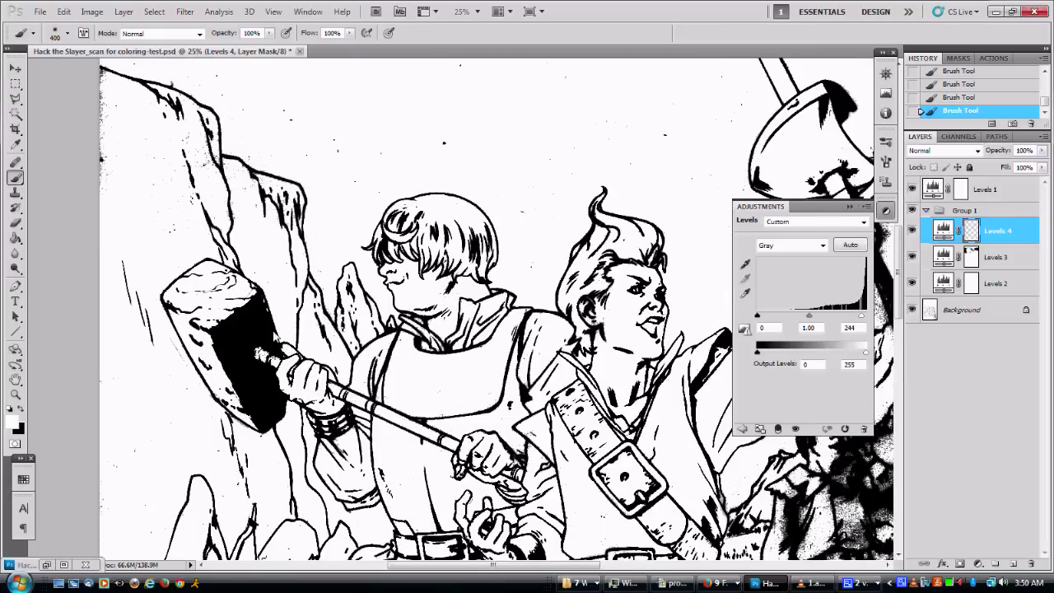
- Paint white on the Levels 4 mask over the central swordsman's belt, pouch and trousers
mouse_move(449, 396)
left_mouse_down()
mouse_move(249, 278)
mouse_move(95, 233)
left_mouse_up()
left_click_drag(358, 468, 401, 250)
mouse_move(317, 261)
left_mouse_down()
mouse_move(297, 326)
mouse_move(368, 320)
mouse_move(402, 288)
mouse_move(466, 339)
left_mouse_up()
left_click_drag(462, 413, 558, 260)
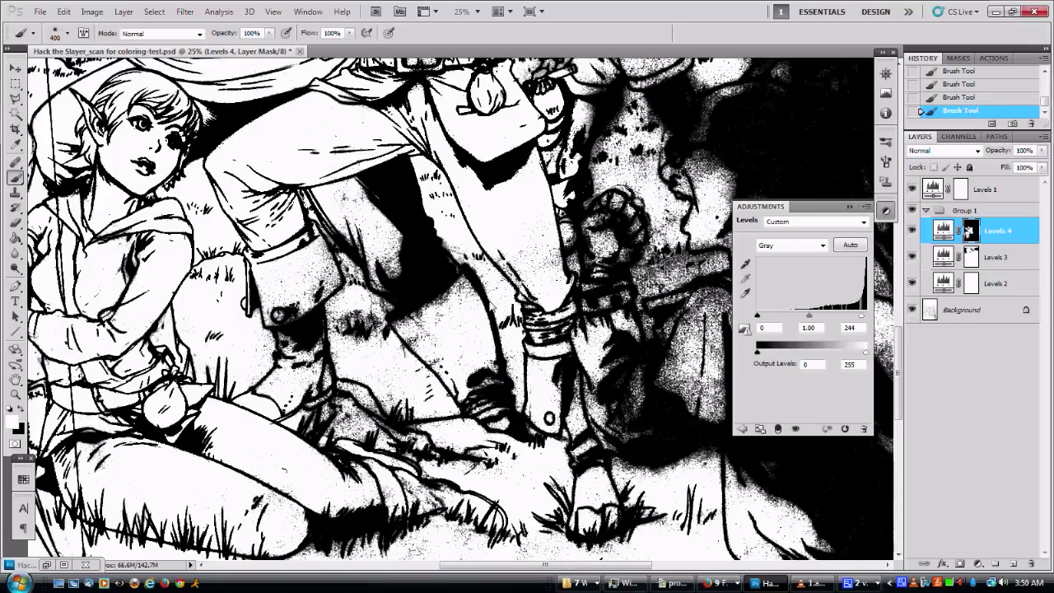
- Paint white on the Levels 4 mask over the standing figures' lower legs and boots and the archer's shins
mouse_move(337, 194)
left_mouse_down()
mouse_move(364, 289)
mouse_move(301, 284)
mouse_move(286, 310)
mouse_move(301, 389)
left_mouse_up()
mouse_move(385, 429)
left_mouse_down()
mouse_move(442, 475)
mouse_move(441, 307)
left_mouse_up()
mouse_move(309, 322)
left_mouse_down()
mouse_move(300, 343)
mouse_move(445, 397)
mouse_move(494, 377)
left_mouse_up()
mouse_move(428, 416)
left_mouse_down()
mouse_move(485, 356)
mouse_move(543, 253)
left_mouse_up()
mouse_move(511, 247)
left_mouse_down()
mouse_move(452, 229)
mouse_move(403, 241)
mouse_move(520, 406)
mouse_move(353, 414)
left_mouse_up()
left_click_drag(341, 374, 505, 444)
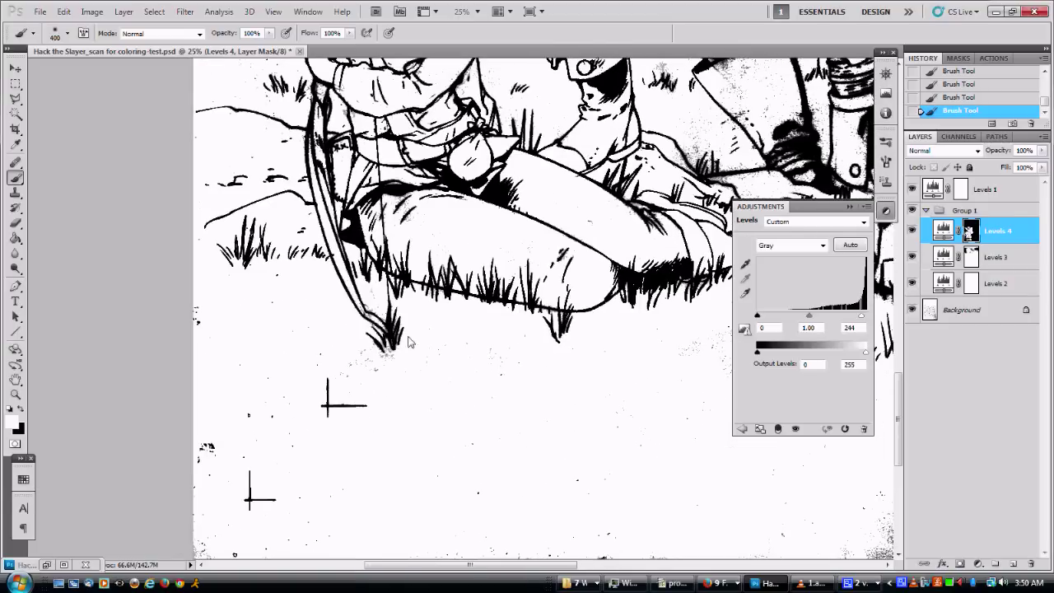
- Paint white on the Levels 4 mask over the ground and crop marks in the drawing's lower-left corner
mouse_move(407, 338)
left_mouse_down()
mouse_move(375, 340)
mouse_move(242, 410)
mouse_move(277, 527)
left_mouse_up()
left_click_drag(473, 424, 203, 543)
mouse_move(531, 321)
left_mouse_down()
mouse_move(301, 304)
mouse_move(404, 530)
left_mouse_up()
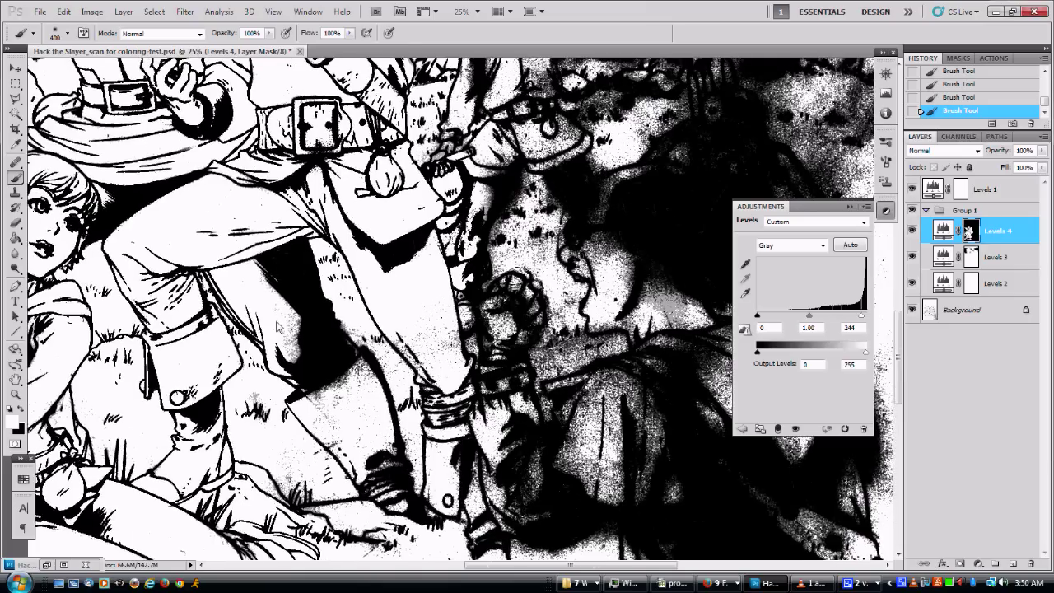
- Paint white on the Levels 4 mask over the swordsman's rear boot and the ground around the pipe-smoking man behind him
mouse_move(292, 321)
left_mouse_down()
mouse_move(310, 370)
mouse_move(379, 369)
mouse_move(330, 471)
mouse_move(300, 475)
left_mouse_up()
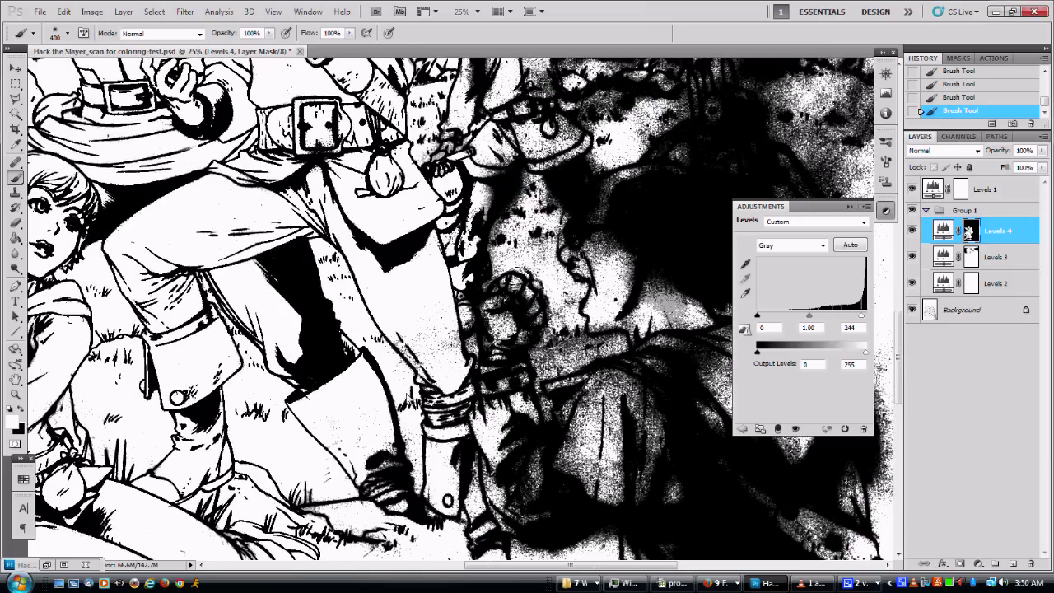
mouse_move(419, 370)
left_mouse_down()
mouse_move(457, 396)
mouse_move(487, 333)
left_mouse_up()
mouse_move(453, 134)
left_mouse_down()
mouse_move(446, 118)
mouse_move(401, 358)
left_mouse_up()
mouse_move(401, 358)
left_mouse_down()
mouse_move(377, 415)
mouse_move(467, 325)
mouse_move(418, 278)
left_mouse_up()
- Enlarge the brush to 800 px and paint white on the Levels 4 mask around the raised sword arm and nearby cliffs
key("]")
key("]")
key("]")
key("]")
mouse_move(477, 237)
left_mouse_down()
mouse_move(531, 243)
mouse_move(460, 415)
mouse_move(485, 466)
mouse_move(514, 379)
mouse_move(379, 181)
mouse_move(354, 222)
left_mouse_up()
left_click_drag(494, 259, 564, 455)
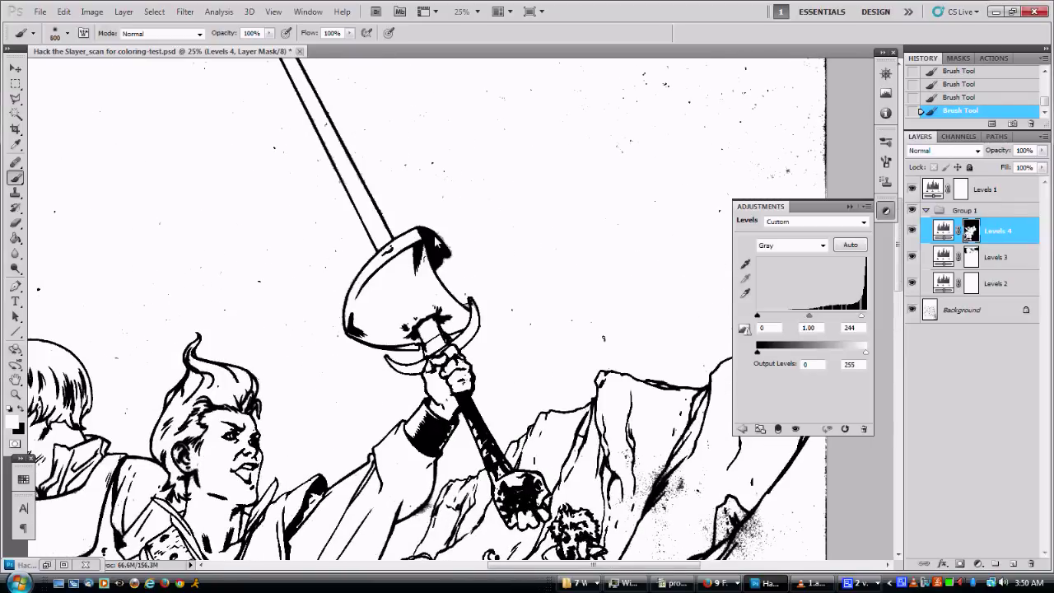
- Paint white on the Levels 4 mask over the right-hand cliffs, the small background figures and the shouting man's face
left_click(436, 239)
mouse_move(664, 505)
left_mouse_down()
mouse_move(491, 390)
mouse_move(492, 186)
mouse_move(520, 183)
mouse_move(545, 231)
left_mouse_up()
left_click_drag(545, 247, 536, 183)
mouse_move(553, 222)
left_mouse_down()
mouse_move(550, 240)
mouse_move(469, 323)
mouse_move(272, 445)
mouse_move(312, 510)
mouse_move(474, 392)
left_mouse_up()
left_click_drag(383, 428, 560, 329)
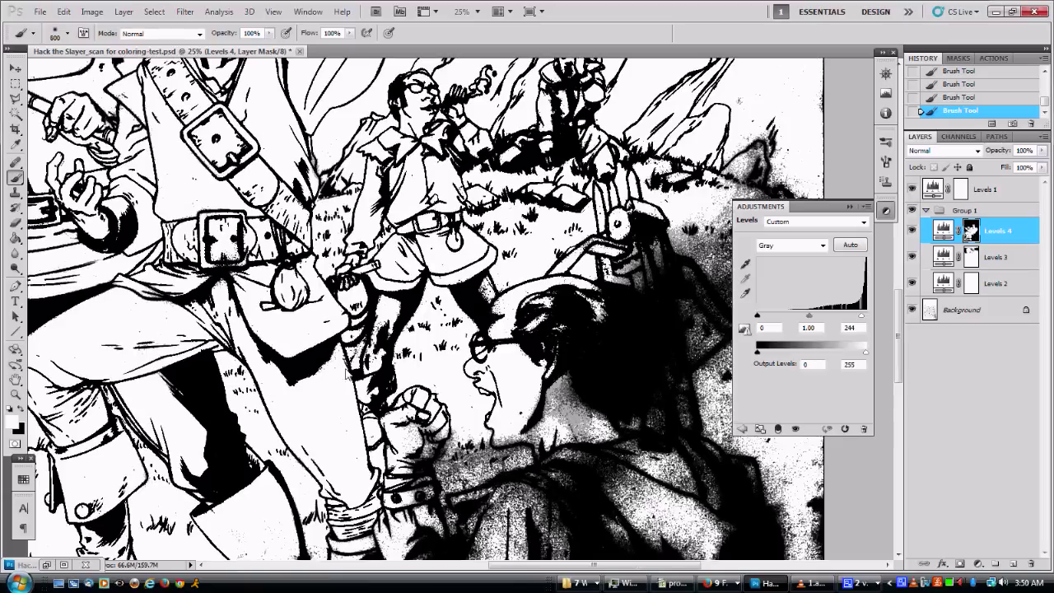
- Paint white on the Levels 4 mask over the shouting man's hair and neck, the crossbow and the ground beside it
left_click_drag(190, 255, 485, 342)
left_click_drag(572, 395, 317, 368)
mouse_move(329, 383)
left_mouse_down()
mouse_move(307, 428)
mouse_move(385, 362)
mouse_move(472, 201)
mouse_move(508, 179)
mouse_move(503, 169)
mouse_move(531, 107)
left_mouse_up()
left_click_drag(383, 260, 343, 284)
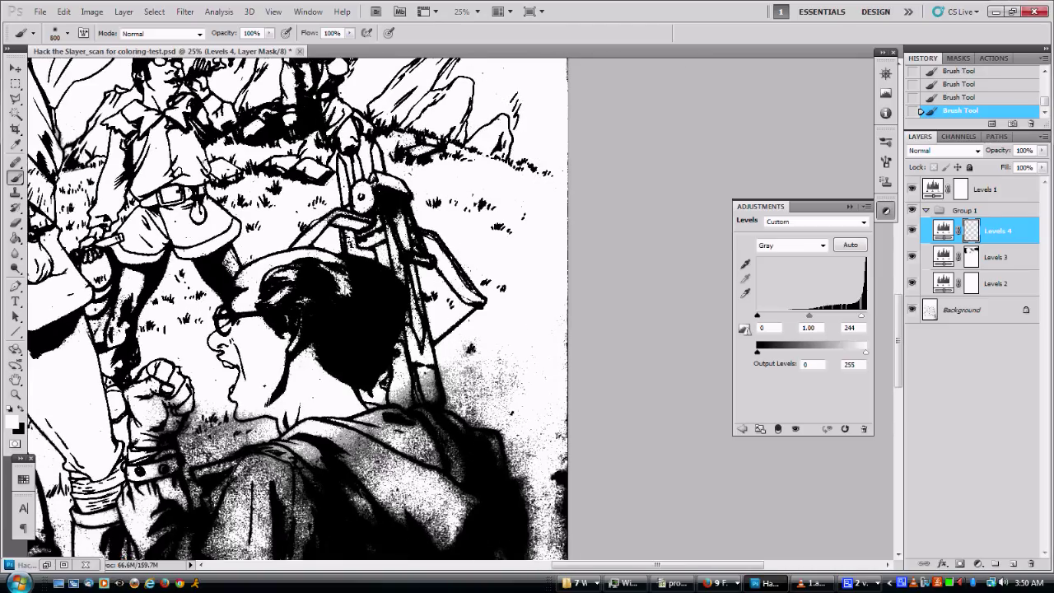
- Paint white on the Levels 4 mask over the cloaked man's hood, shoulder, sleeve and raised forearm
left_click_drag(451, 403, 409, 214)
mouse_move(409, 213)
left_mouse_down()
mouse_move(430, 206)
mouse_move(530, 348)
mouse_move(498, 412)
left_mouse_up()
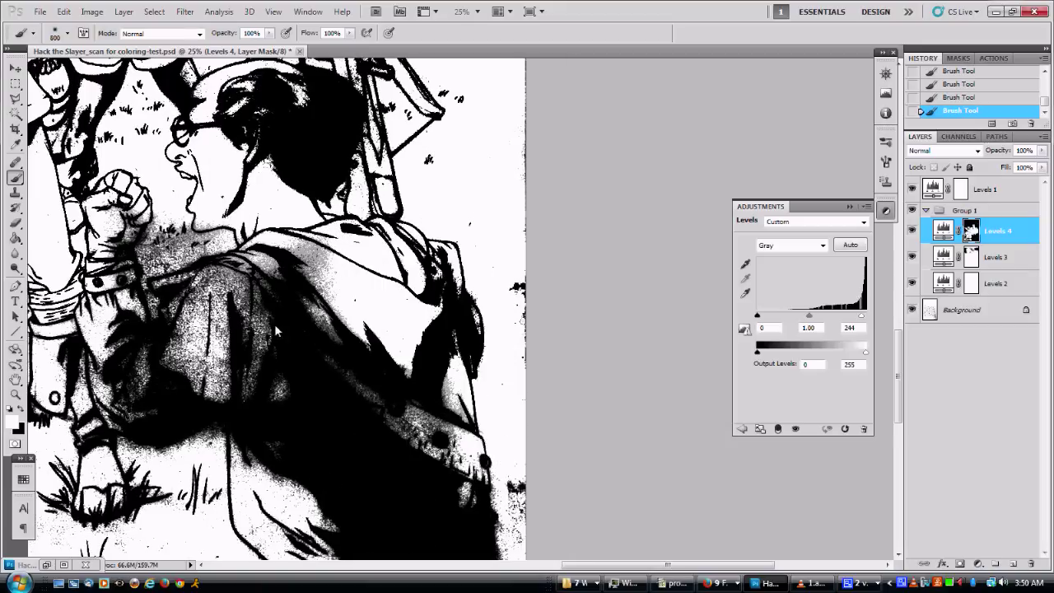
mouse_move(205, 288)
left_mouse_down()
mouse_move(173, 300)
mouse_move(150, 341)
left_mouse_up()
left_click_drag(106, 377, 141, 387)
mouse_move(265, 384)
left_mouse_down()
mouse_move(397, 274)
mouse_move(491, 250)
left_mouse_up()
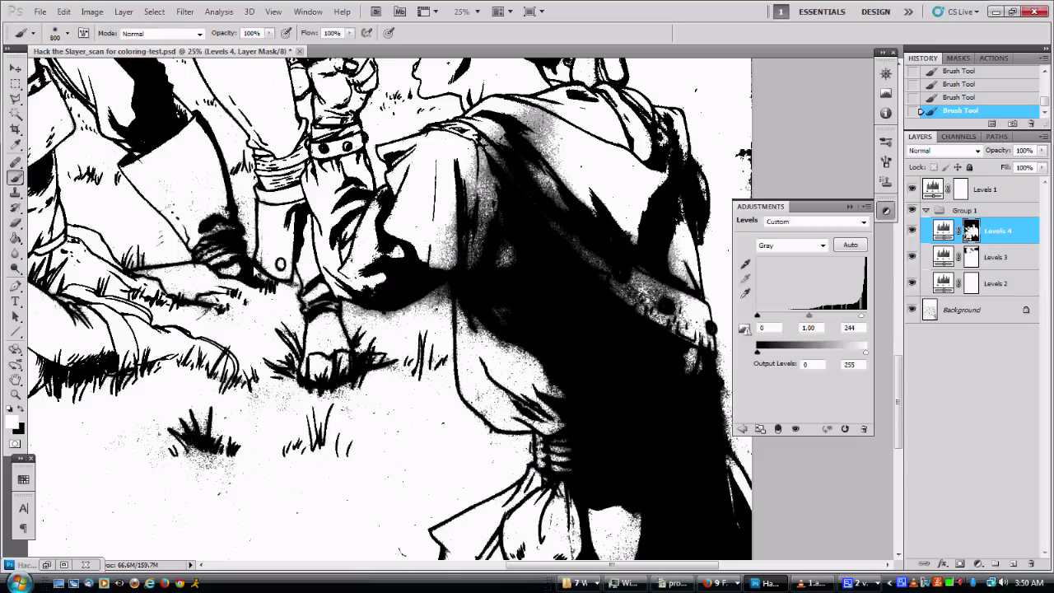
- Paint white on the Levels 4 mask over the foreground grass tufts and the cloaked man's studded strap and upper back
left_click_drag(276, 263, 218, 255)
mouse_move(177, 461)
left_mouse_down()
mouse_move(206, 415)
mouse_move(387, 321)
mouse_move(231, 383)
mouse_move(136, 262)
left_mouse_up()
mouse_move(445, 239)
left_mouse_down()
mouse_move(511, 206)
mouse_move(535, 165)
mouse_move(601, 263)
mouse_move(692, 329)
left_mouse_up()
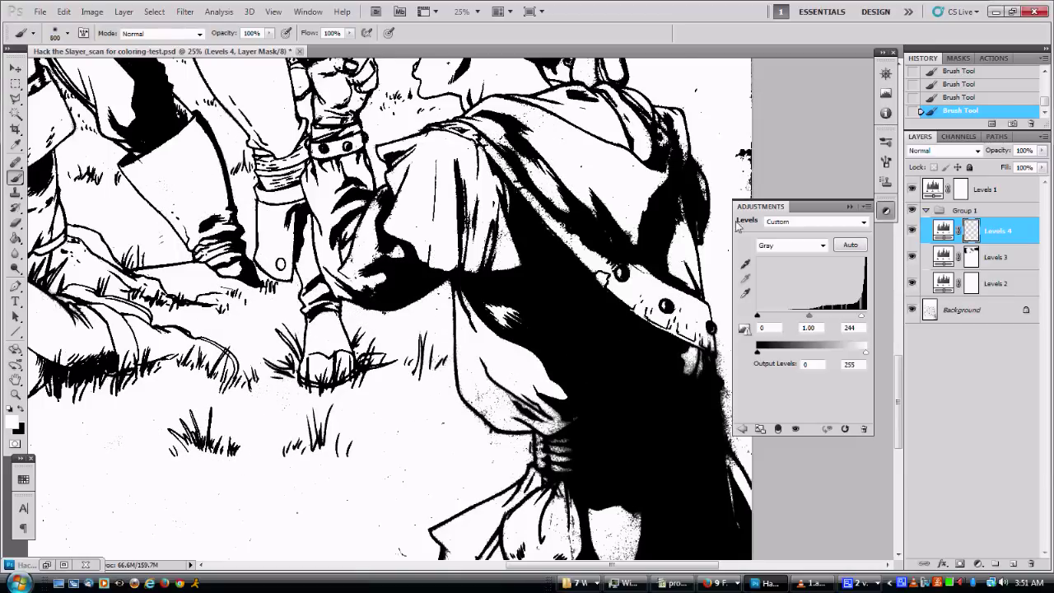
- Paint white on the Levels 4 mask over the cloaked man's lower back, waist wrap and the drawing's lower-right corner
left_click_drag(636, 379, 558, 201)
mouse_move(428, 236)
left_mouse_down()
mouse_move(467, 243)
mouse_move(371, 403)
mouse_move(475, 398)
mouse_move(539, 346)
left_mouse_up()
left_click_drag(573, 305, 486, 430)
left_click_drag(527, 362, 536, 403)
left_click_drag(494, 280, 695, 535)
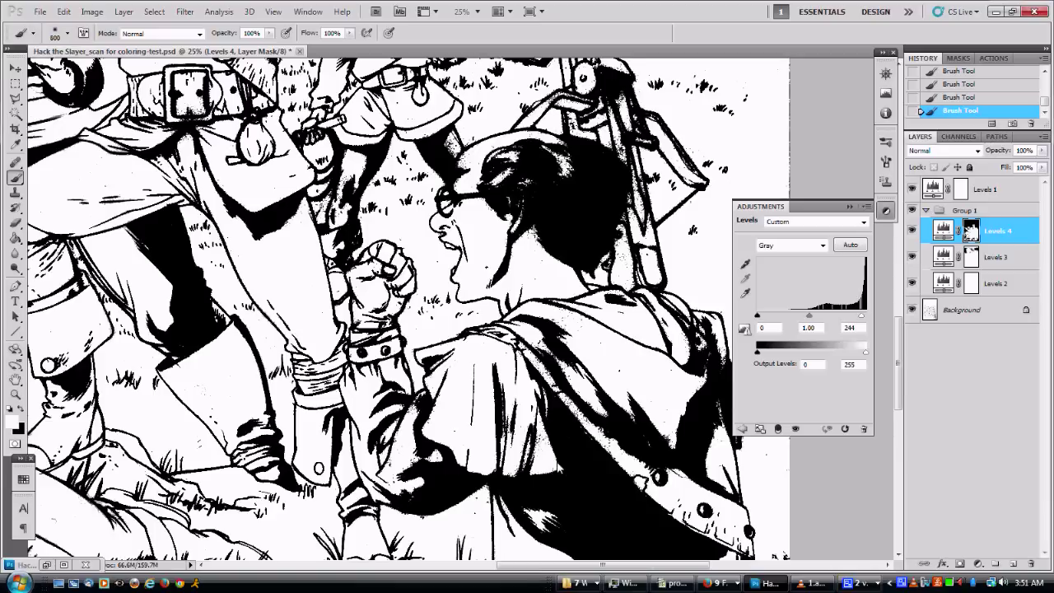
- Touch up the Levels 4 mask with white around the cloaked man and along the edge of the swordsman's coat
left_click_drag(640, 481, 686, 548)
left_click_drag(424, 252, 531, 471)
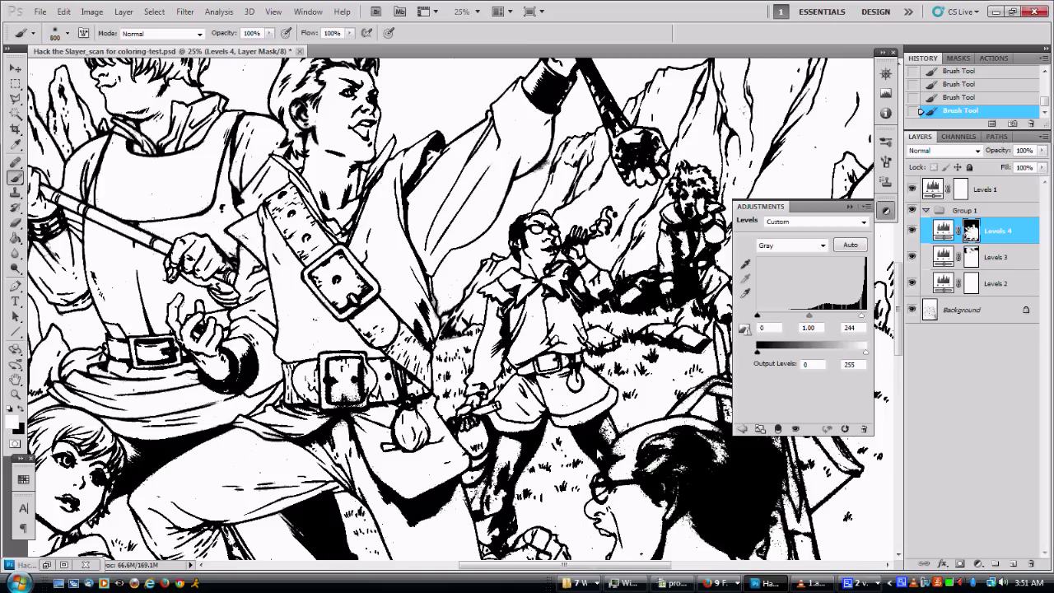
left_click(437, 312)
left_click_drag(421, 280, 535, 439)
- Review the whole drawing from the title lettering to the bottom edge for areas the mask still misses
key("z")
left_click(519, 364, "alt")
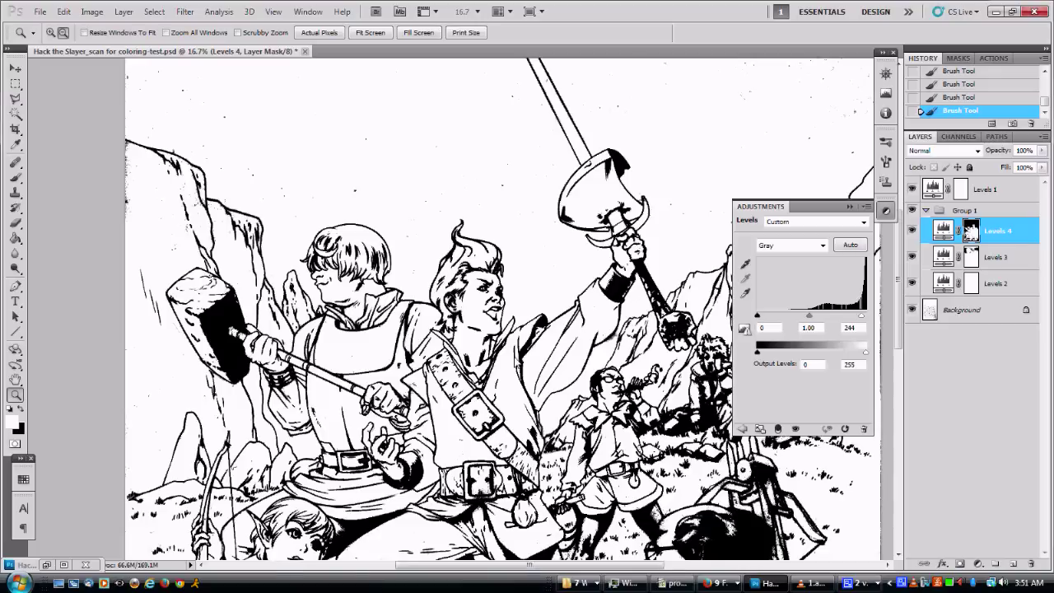
left_click(520, 342, "alt")
left_click(518, 342, "alt")
left_click_drag(532, 393, 480, 361)
key("b")
left_click_drag(511, 409, 510, 339)
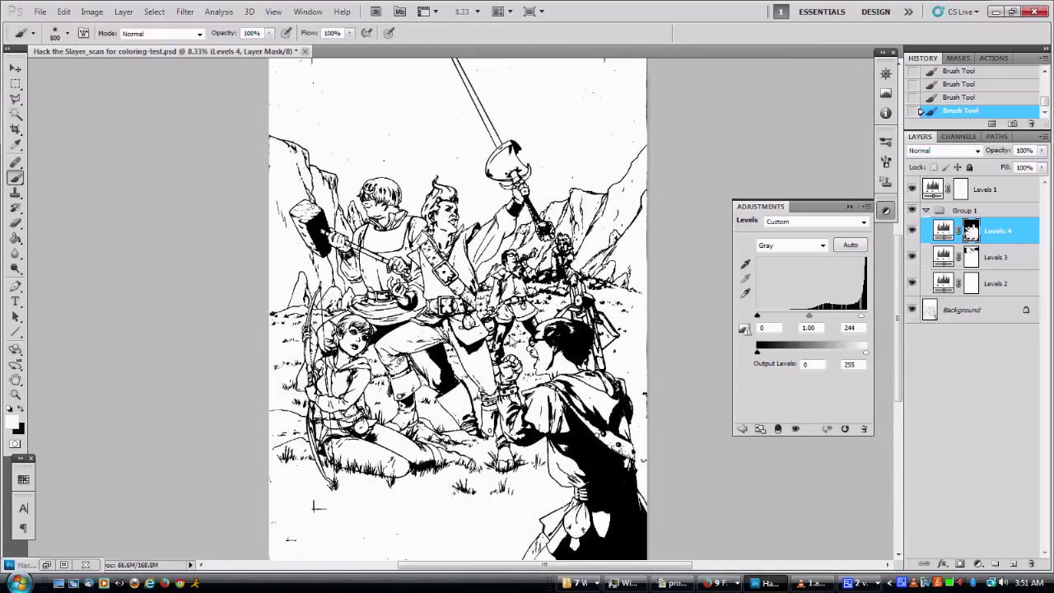
scroll(410, 304, "down", 2)
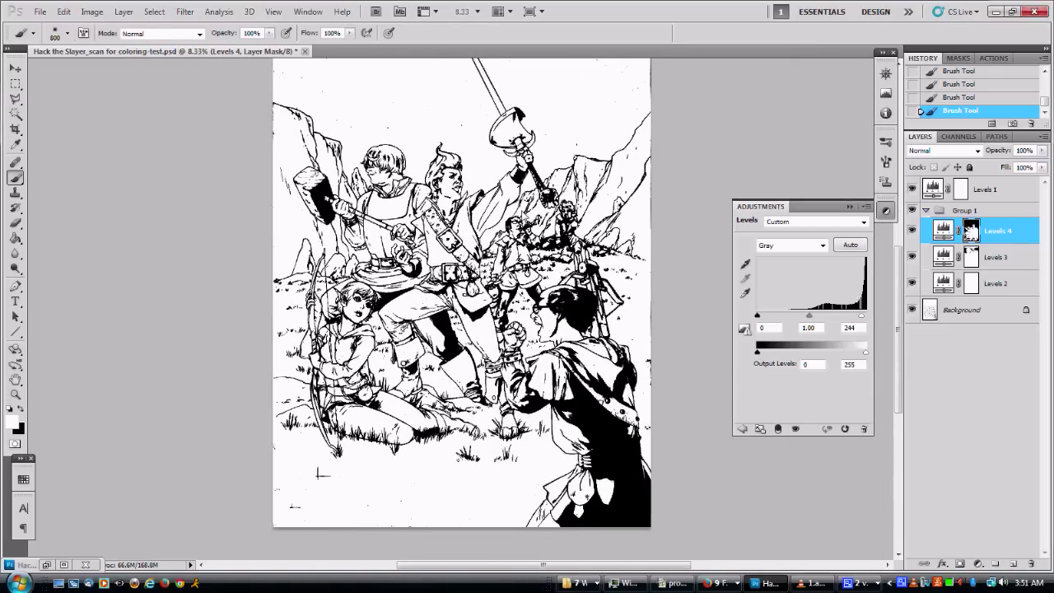
scroll(817, 184, "up", 5)
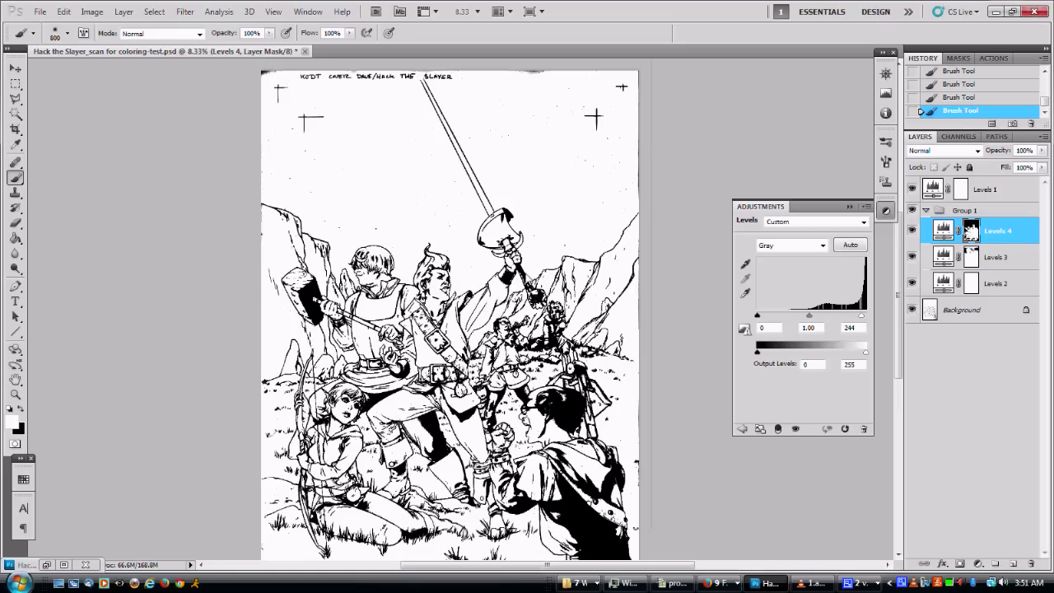
- Compare the drawing with Levels 1 and Group 1 switched off and on, leaving both visible
left_click(913, 210)
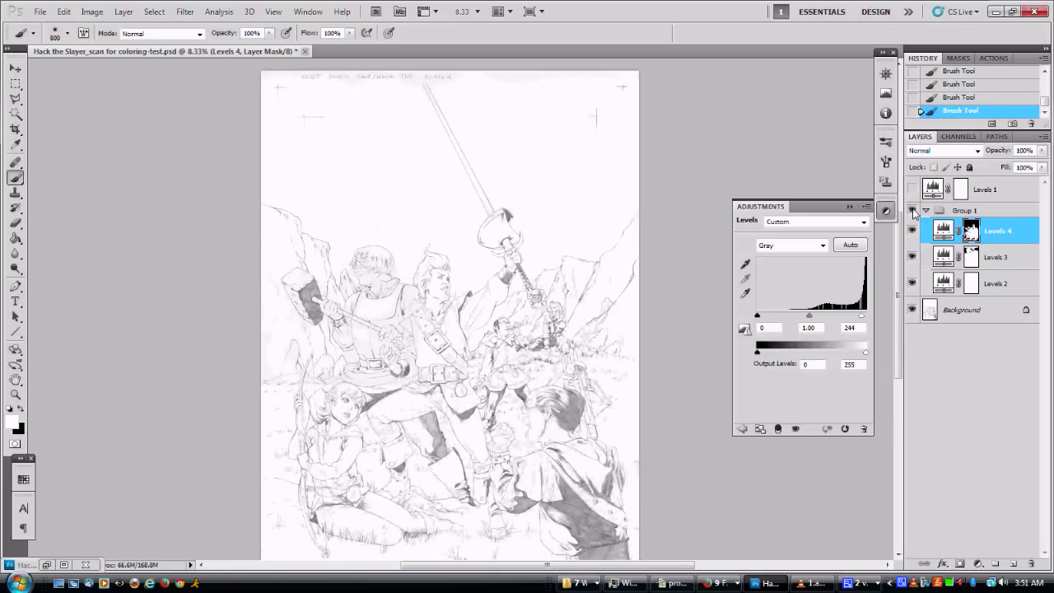
left_click(912, 210)
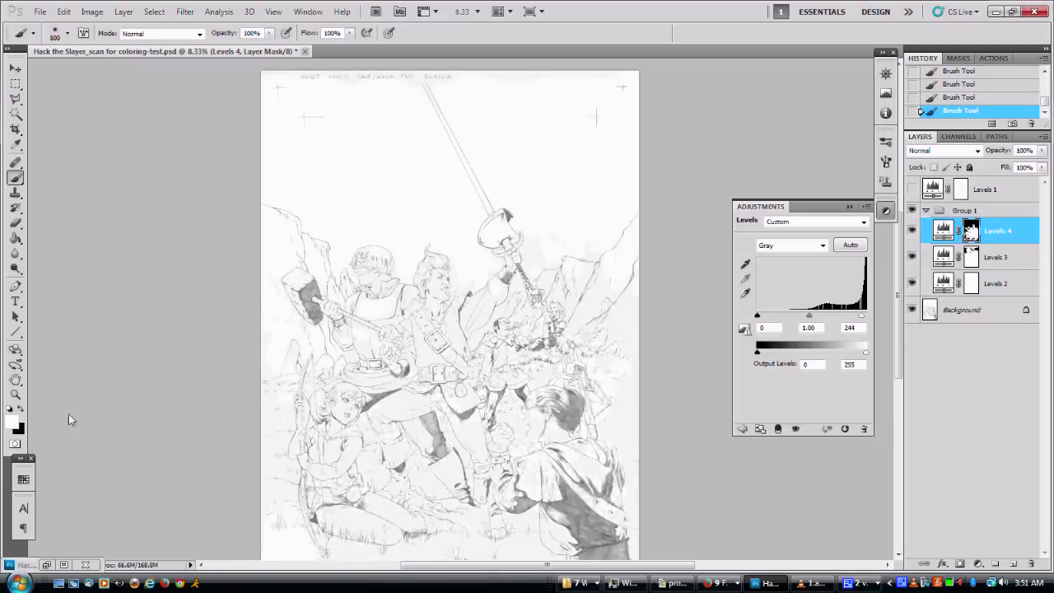
left_click(15, 394)
left_click(487, 257)
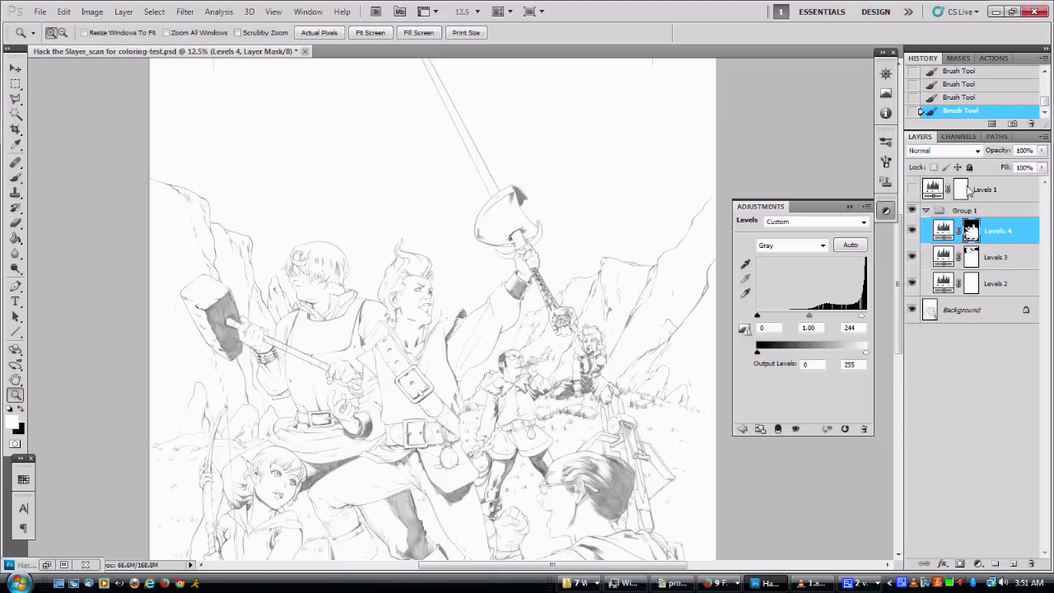
left_click(912, 189)
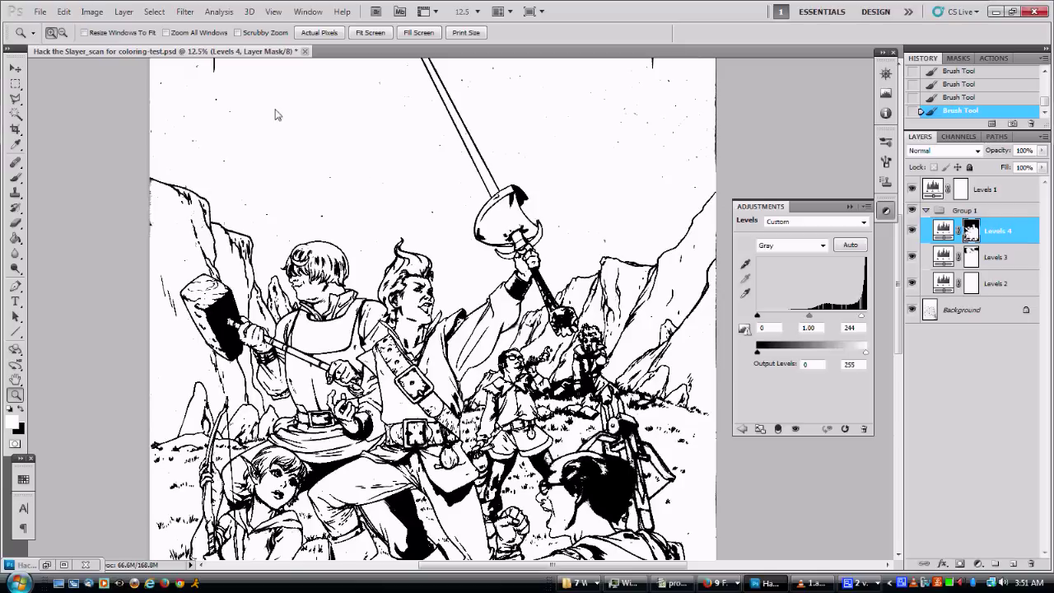
left_click(912, 211)
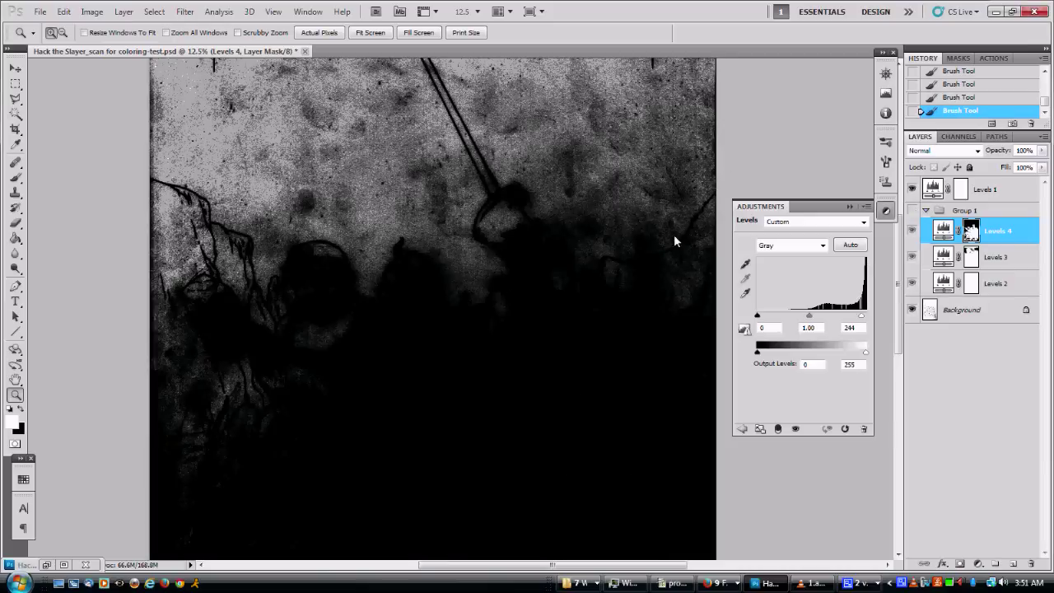
left_click(912, 212)
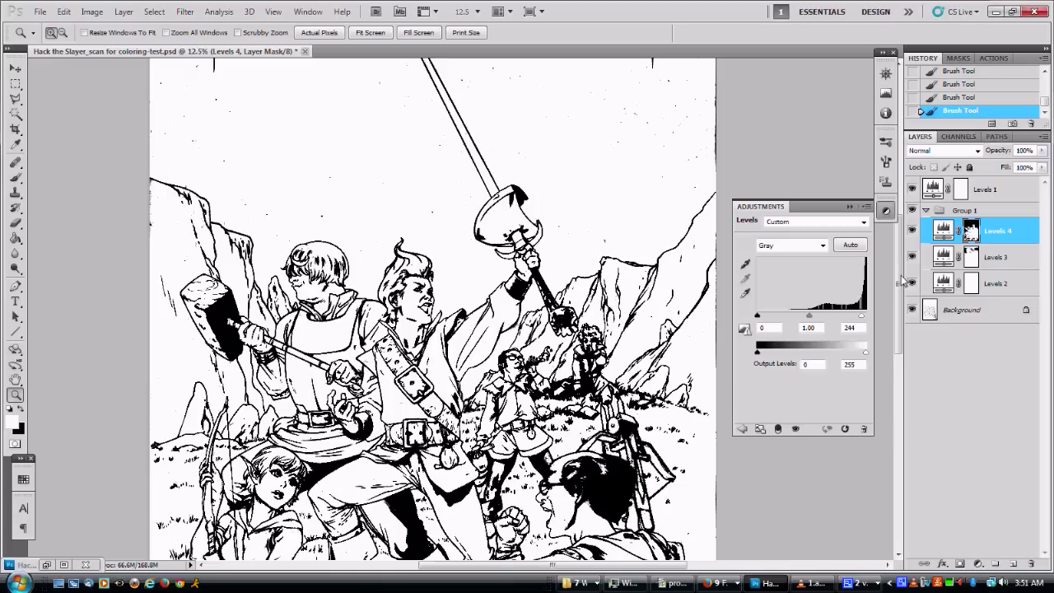
mouse_move(900, 282)
left_mouse_down()
mouse_move(902, 365)
mouse_move(901, 332)
left_mouse_up()
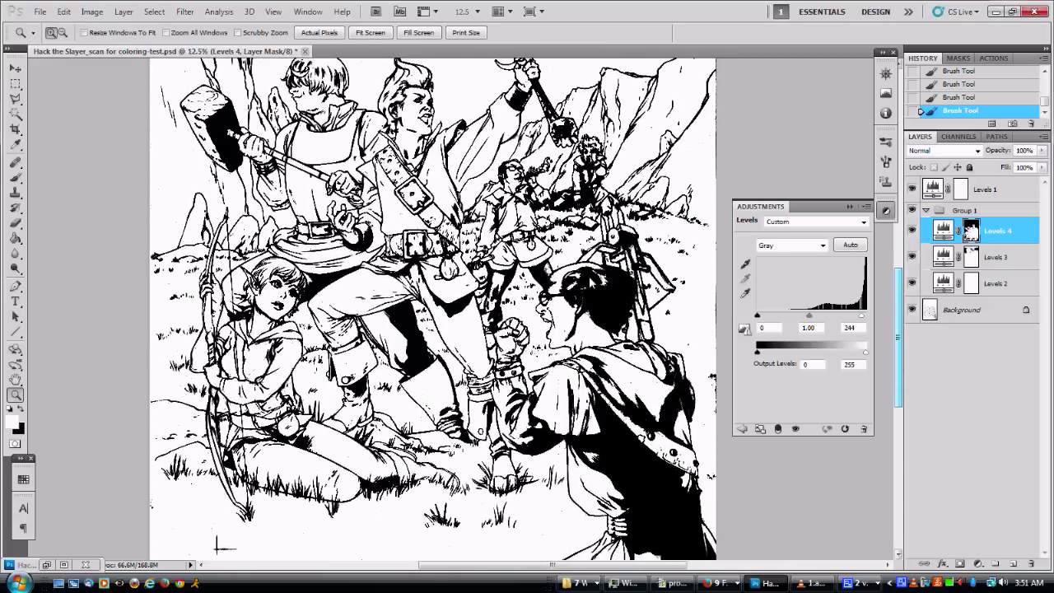
- Hide the Levels 1 layer and examine the corrected pencil lines across the sword, the figures and the whole page
left_click(911, 190)
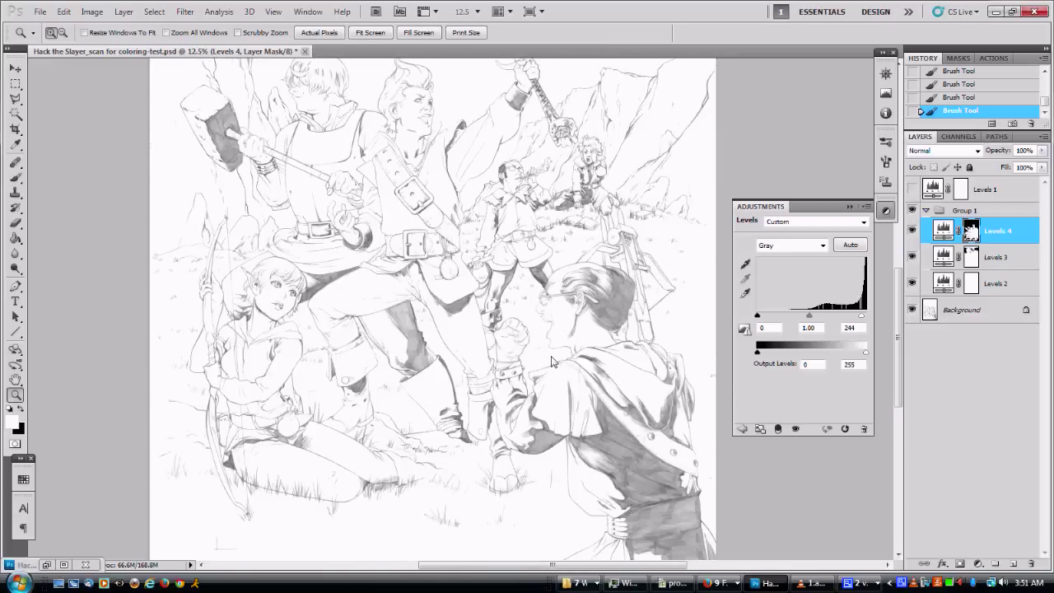
left_click_drag(488, 283, 466, 472)
left_click_drag(444, 266, 489, 396)
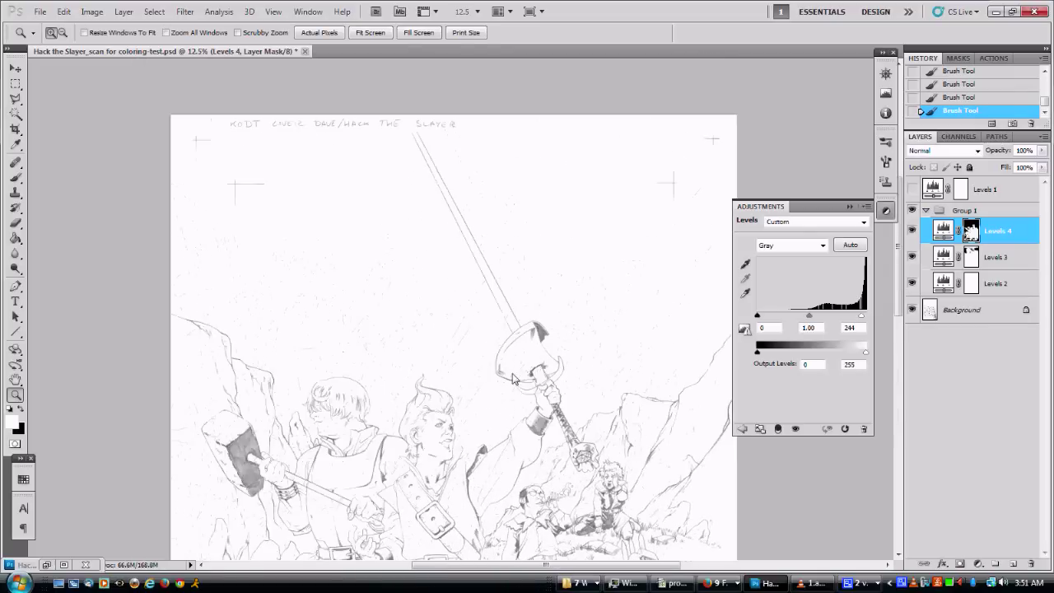
left_click(517, 301)
left_click(572, 370)
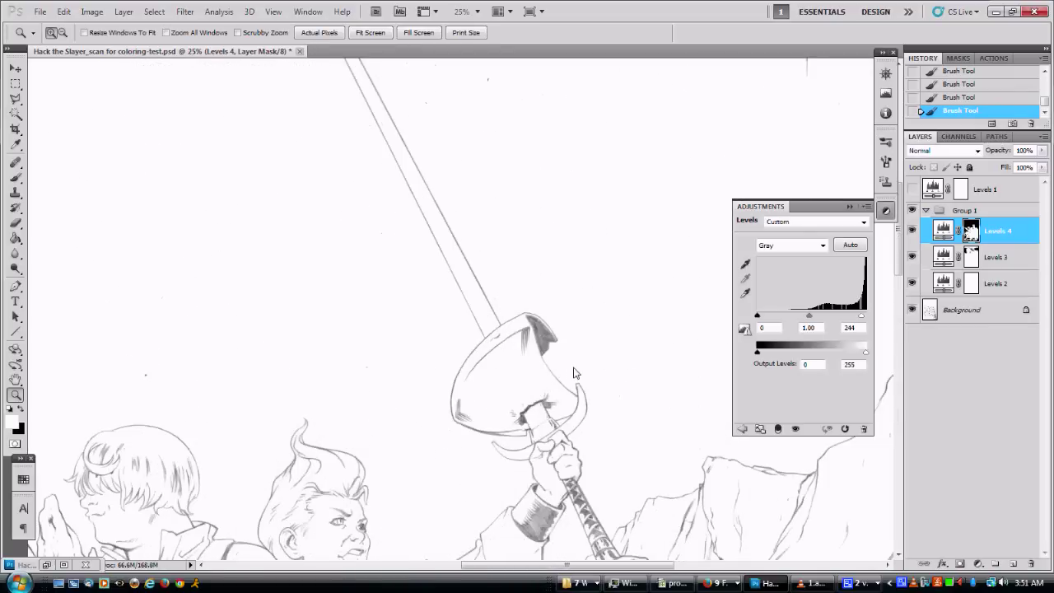
scroll(396, 353, "down", 10)
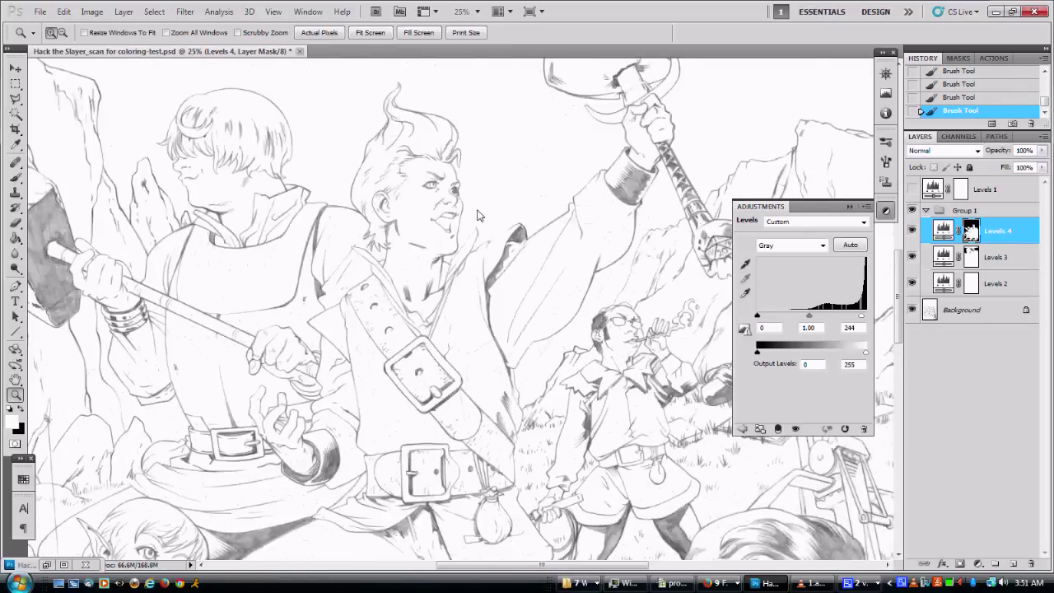
scroll(551, 305, "down", 4)
scroll(551, 304, "right", 3)
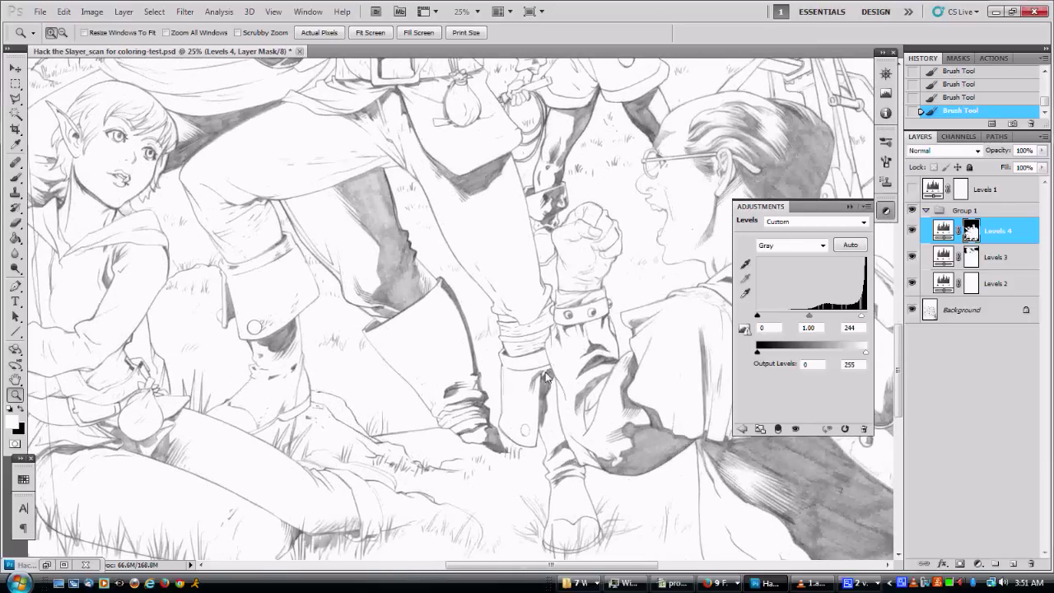
left_click(557, 325, "alt")
left_click(558, 326, "alt")
left_click(558, 325, "alt")
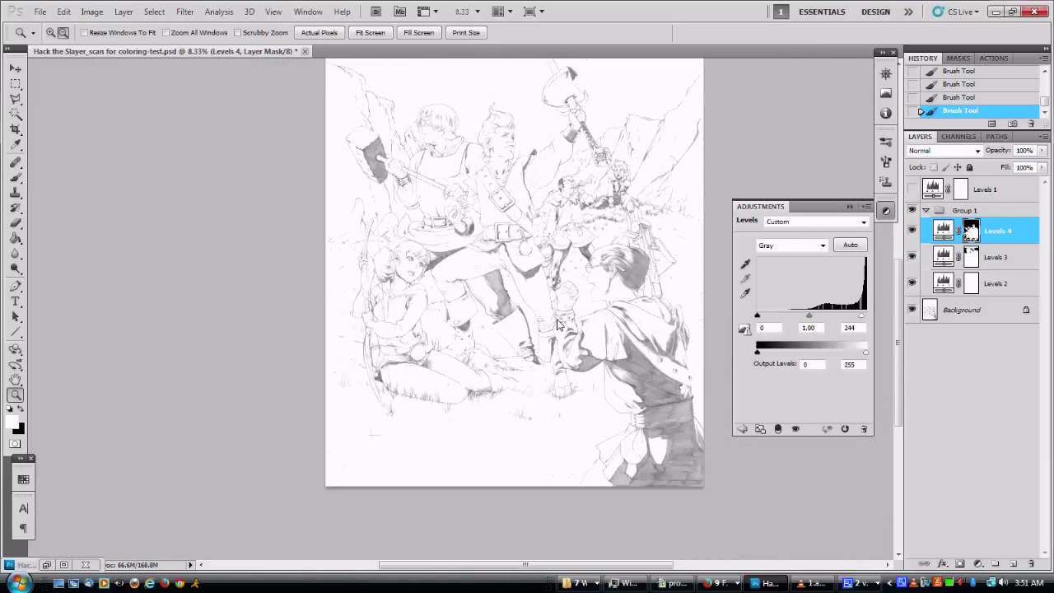
scroll(590, 331, "up", 3)
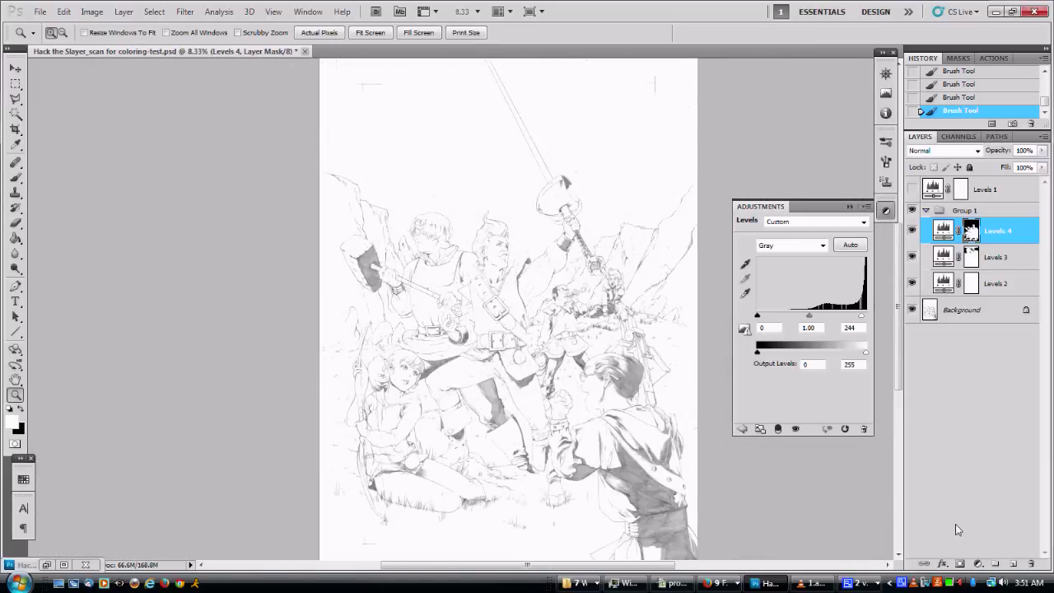
- Add a new Levels adjustment layer above Levels 4 in Group 1 and fit the whole drawing in view
left_click(978, 564)
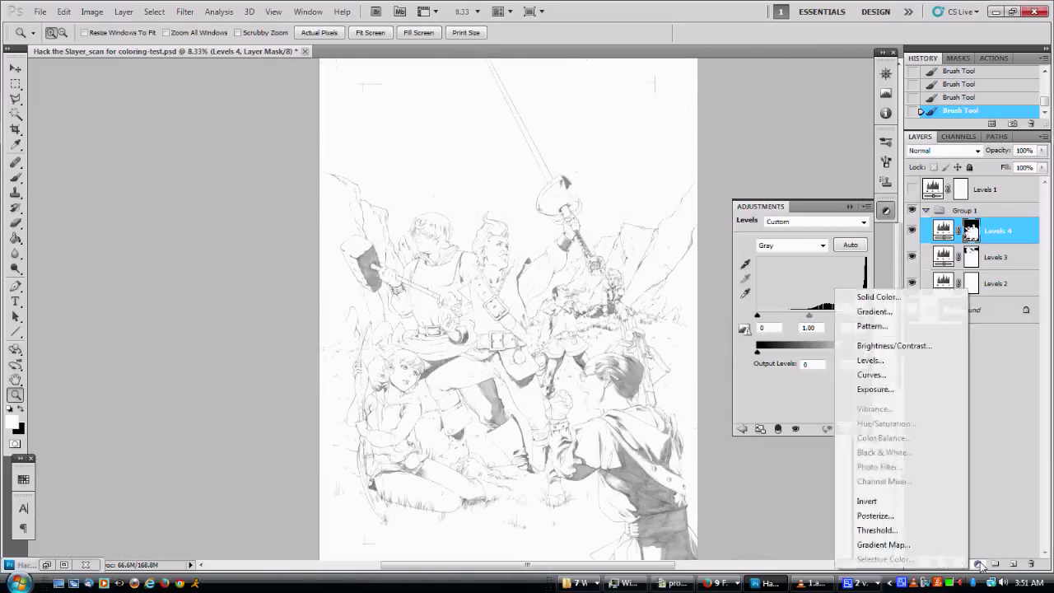
left_click(869, 361)
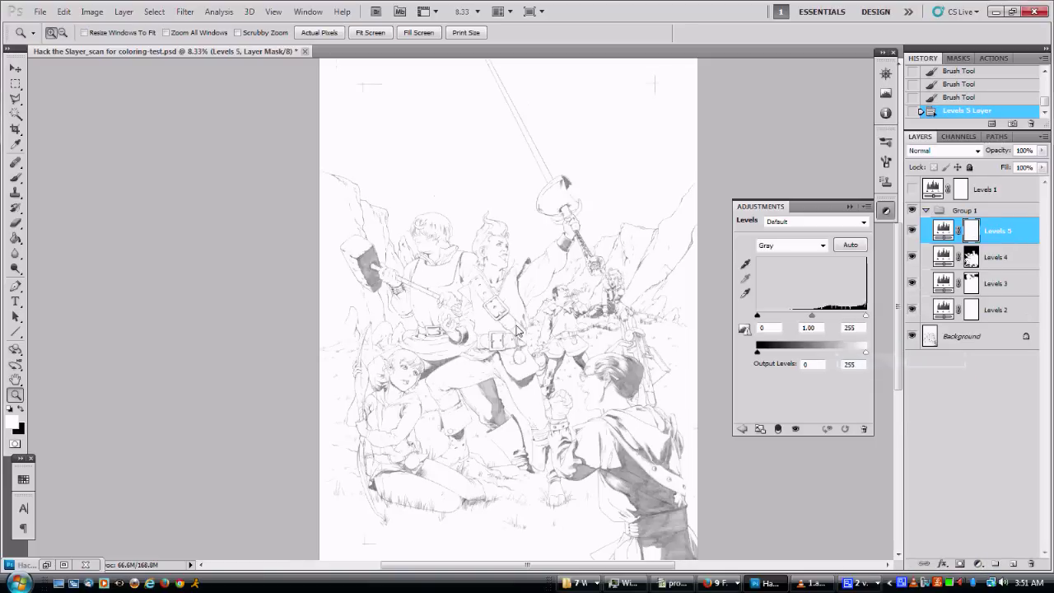
left_click(498, 486)
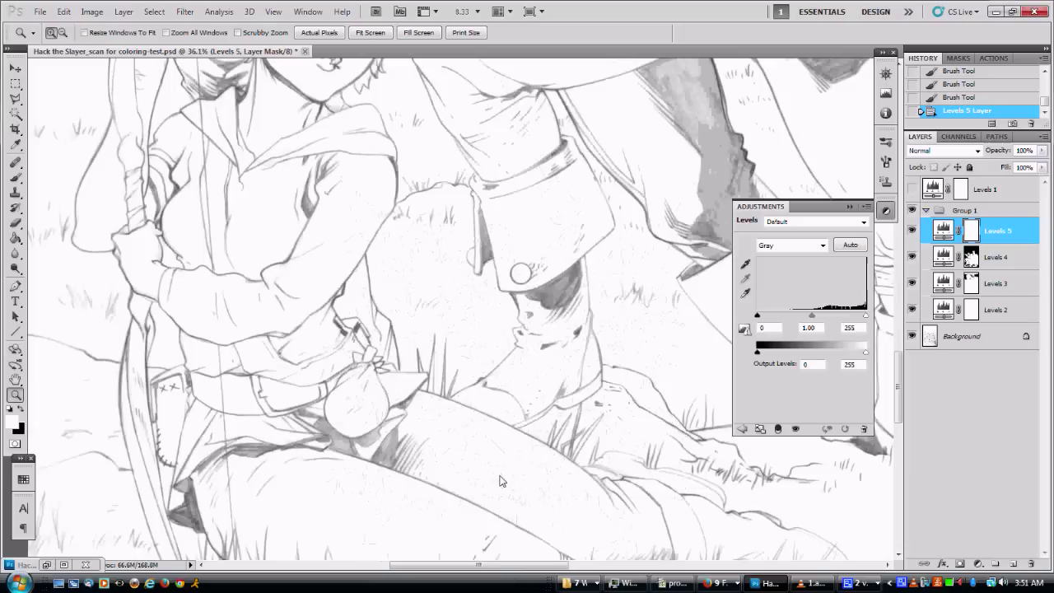
double_click(15, 379)
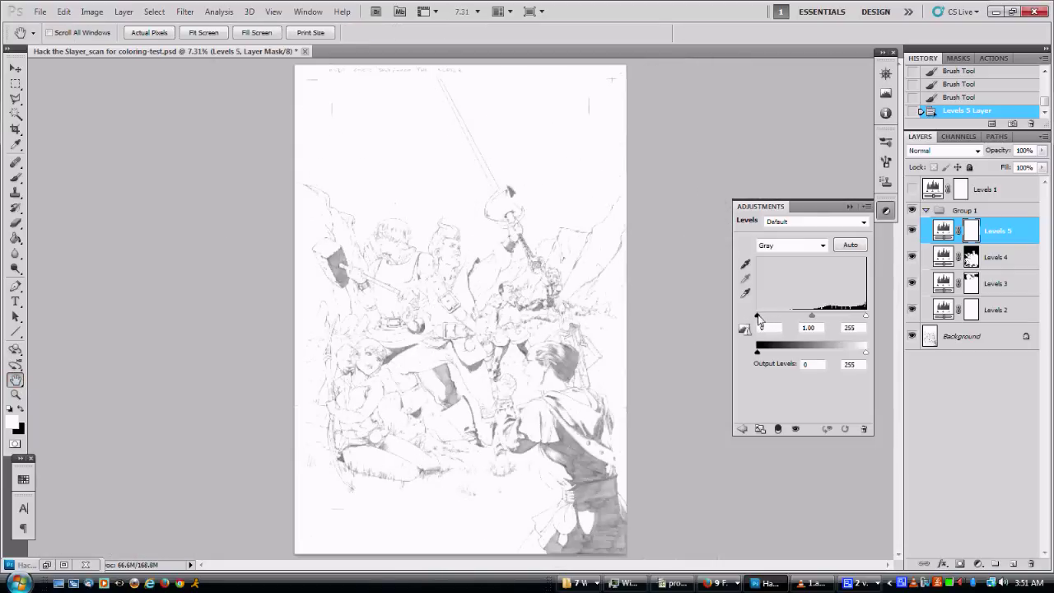
- Set the Levels 5 black input level to 66 and the midtone level to 0.35
left_click_drag(769, 320, 783, 321)
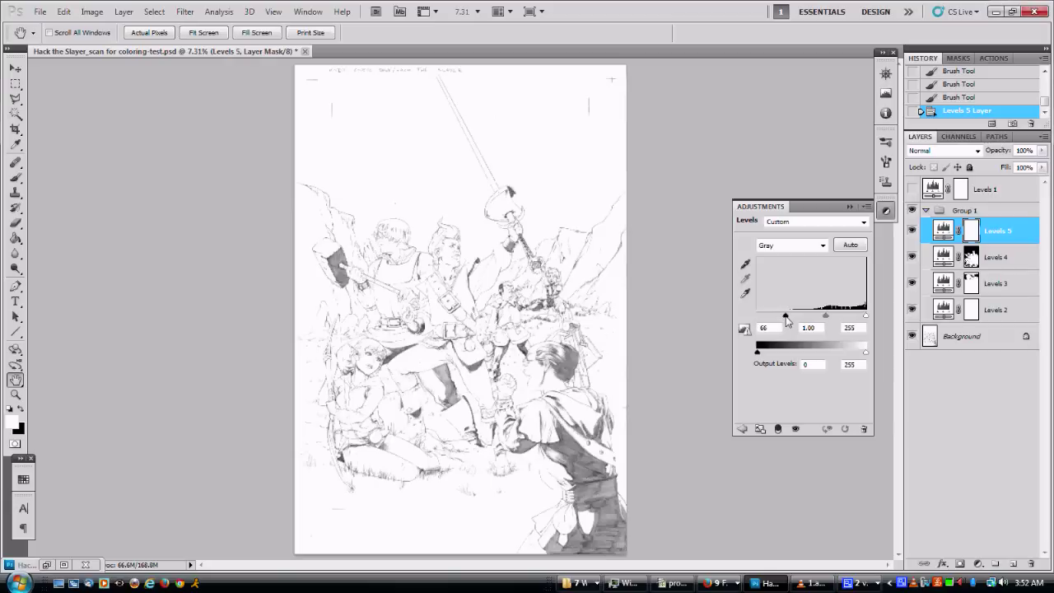
left_click_drag(787, 319, 786, 319)
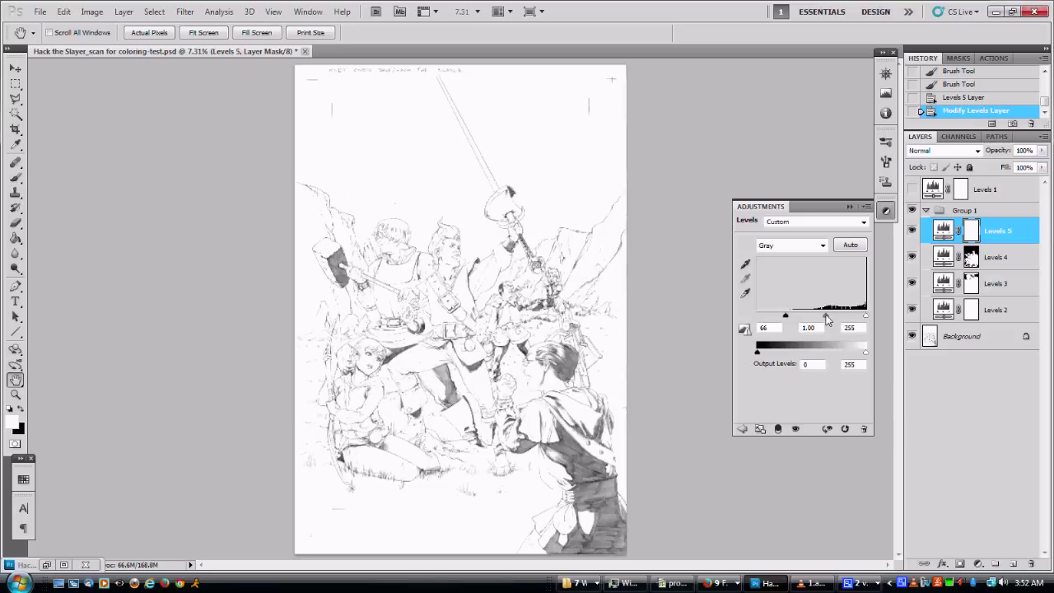
left_click_drag(830, 320, 850, 320)
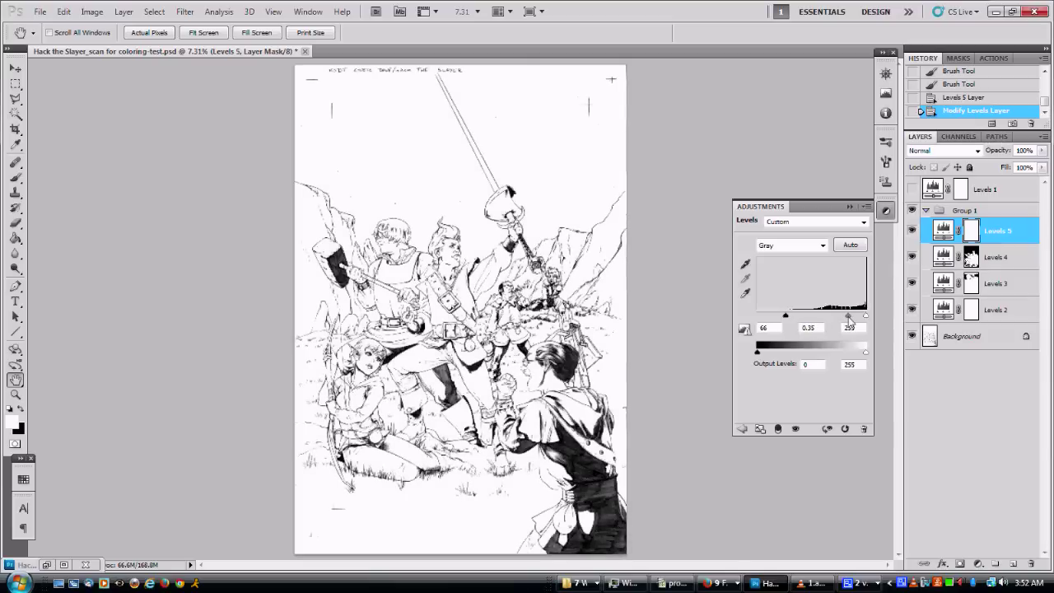
left_click(15, 394)
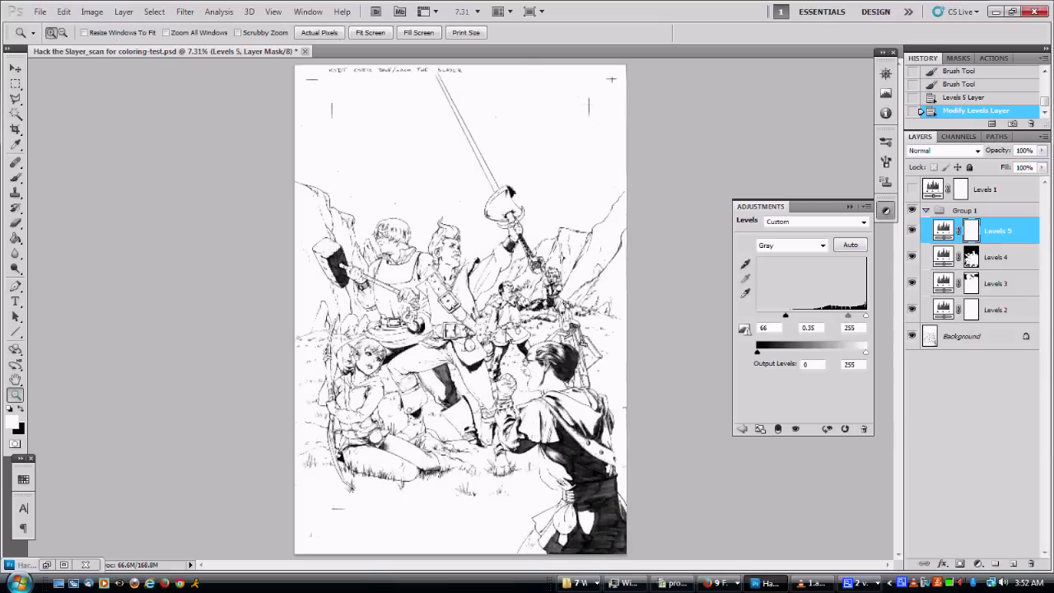
- Zoom in on the figures and compare the drawing with Group 1 hidden and shown, leaving the group visible
left_click(508, 337)
left_click(508, 337)
left_click_drag(508, 338, 497, 336)
left_click(912, 211)
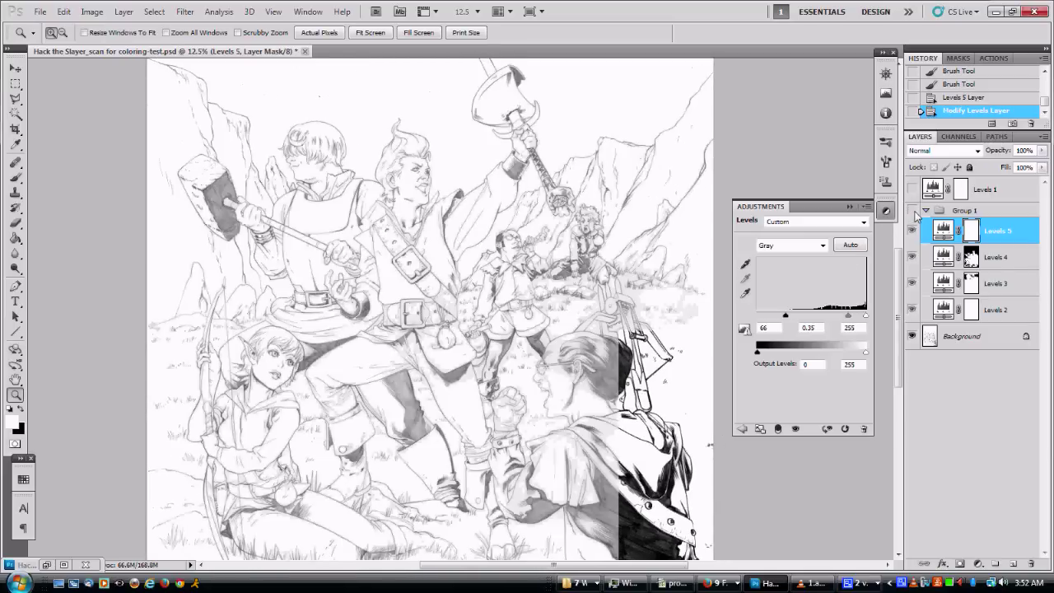
left_click(912, 211)
left_click(912, 211)
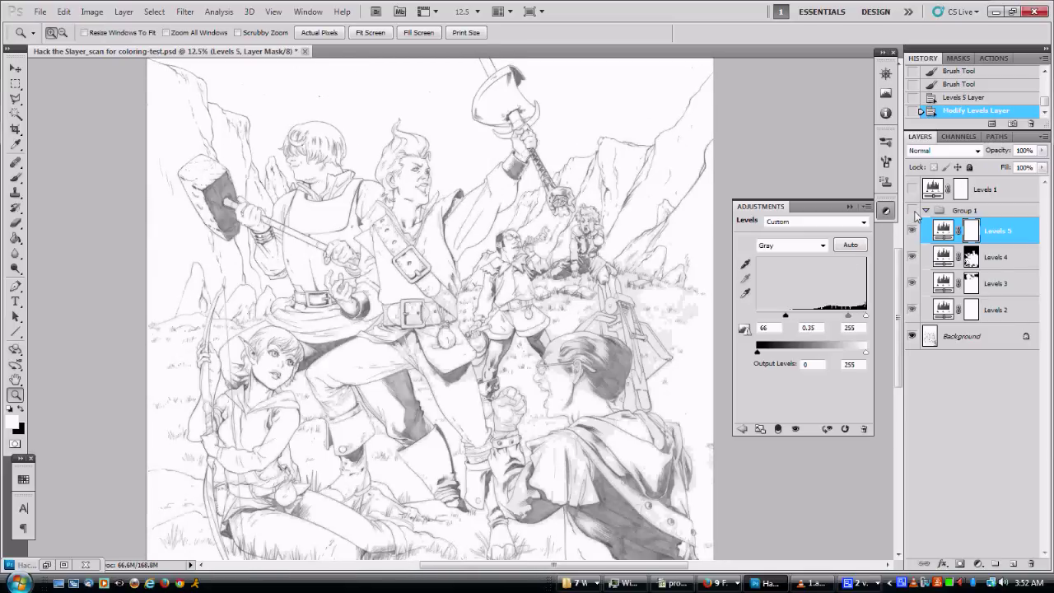
left_click(913, 210)
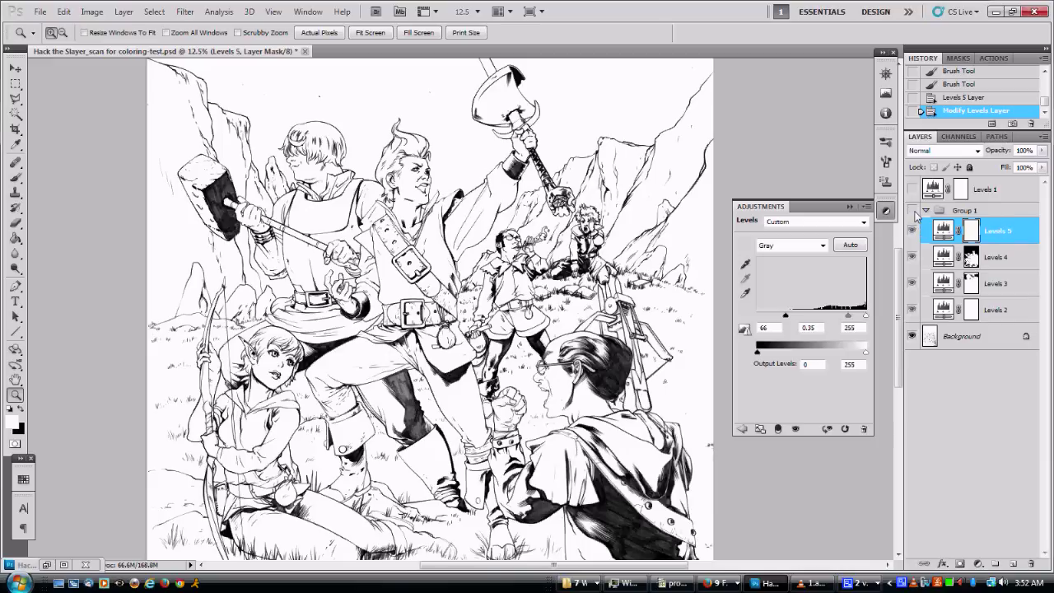
left_click(912, 210)
left_click(912, 211)
- Add a new Levels adjustment layer above Levels 5 and set its midtone level to 0.37
left_click(977, 564)
left_click(864, 360)
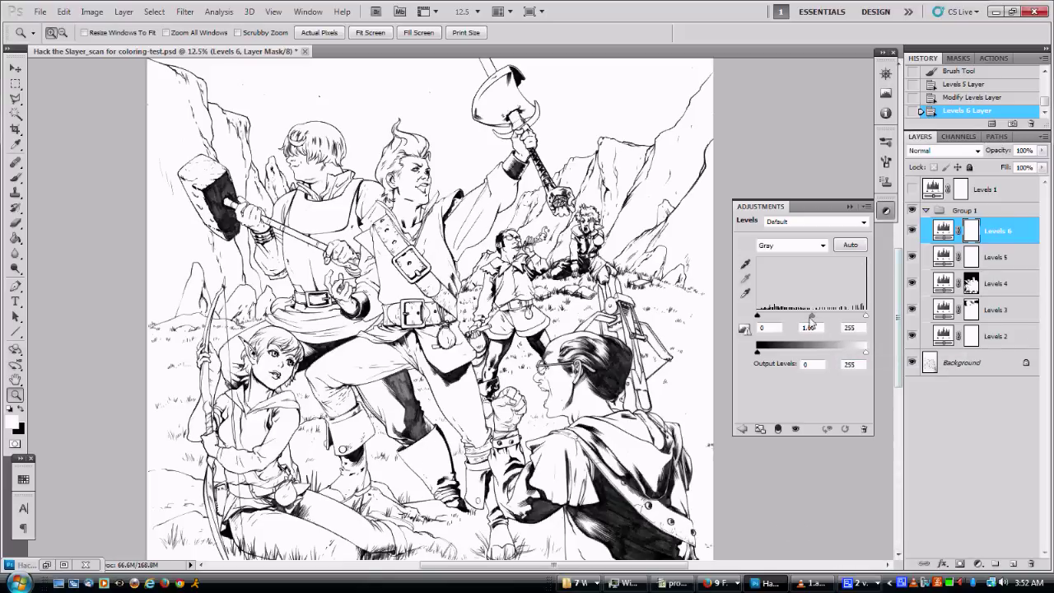
left_click_drag(813, 316, 842, 318)
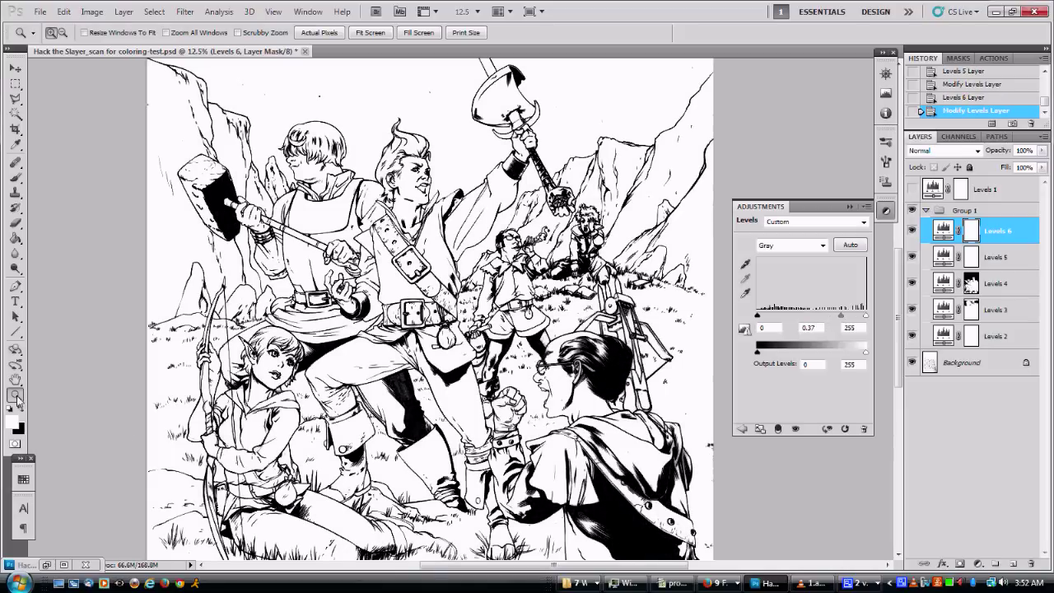
- Examine the darkened line work up close around the belt buckles, trouser legs and boots
left_click(302, 345)
left_click(302, 347)
left_click(306, 363)
left_click(616, 206)
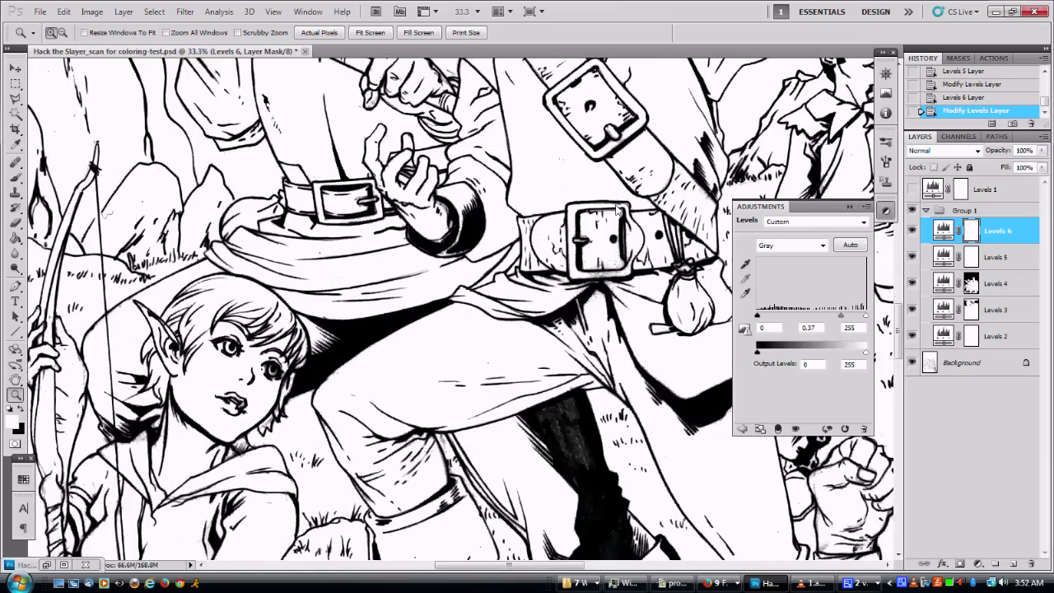
left_click(616, 210)
left_click_drag(626, 209, 386, 335)
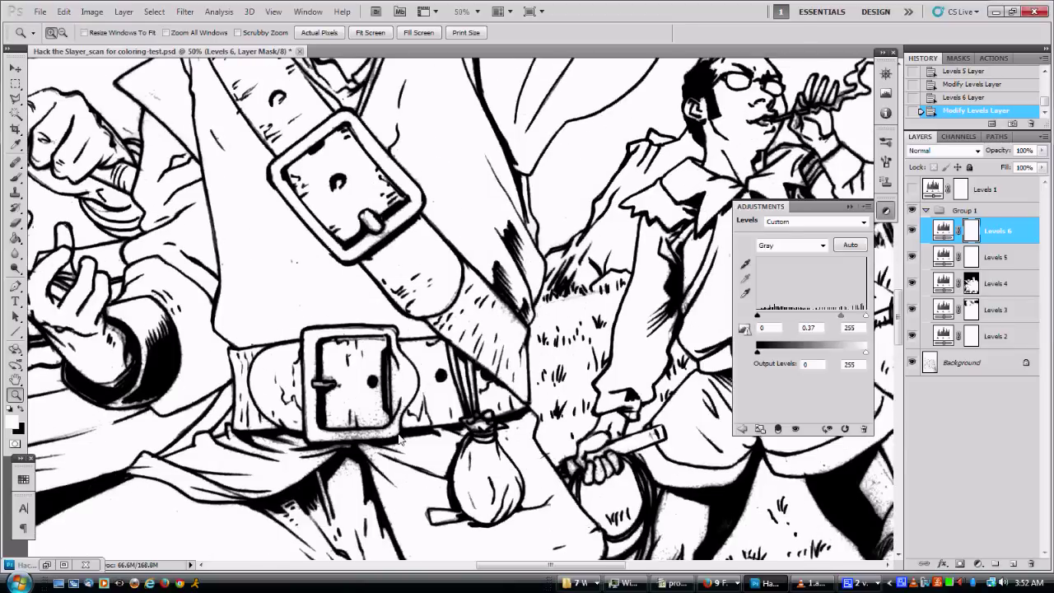
scroll(425, 440, "down", 10)
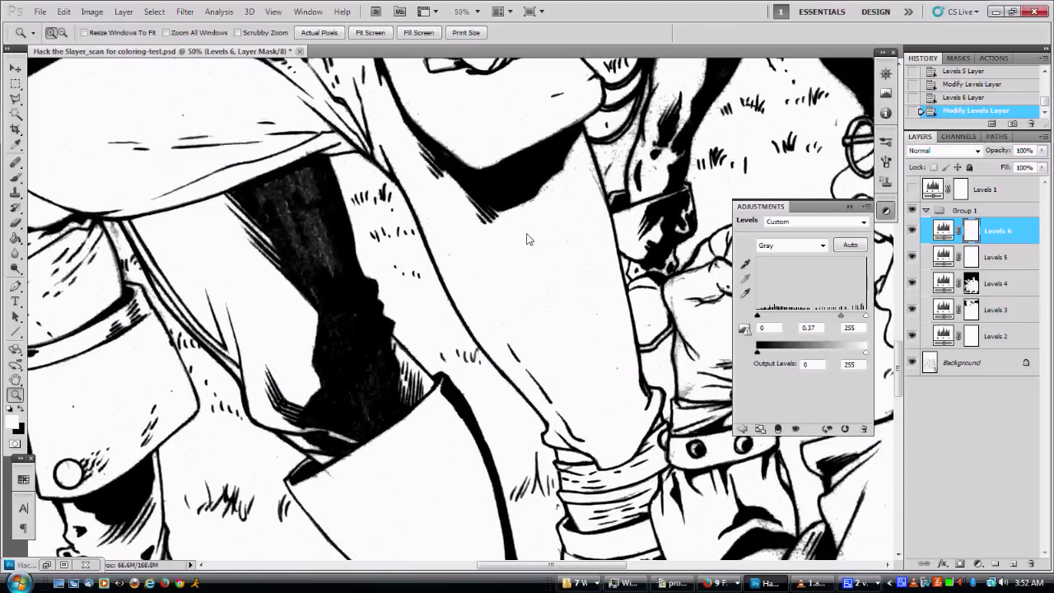
left_click_drag(571, 261, 587, 287)
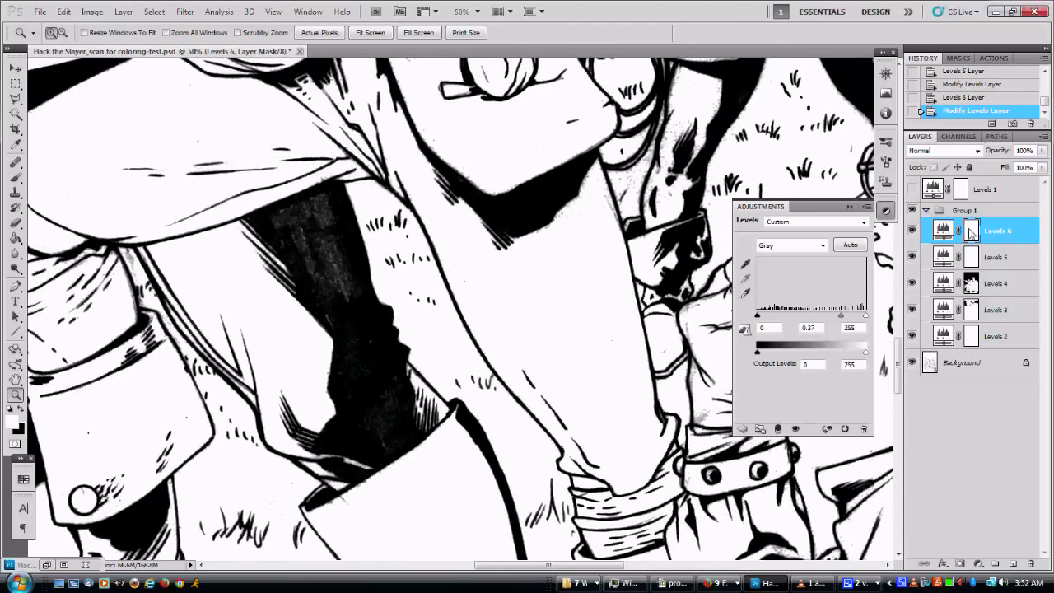
- Fill the Levels 6 layer mask with black using the Paint Bucket
key("g")
key("x")
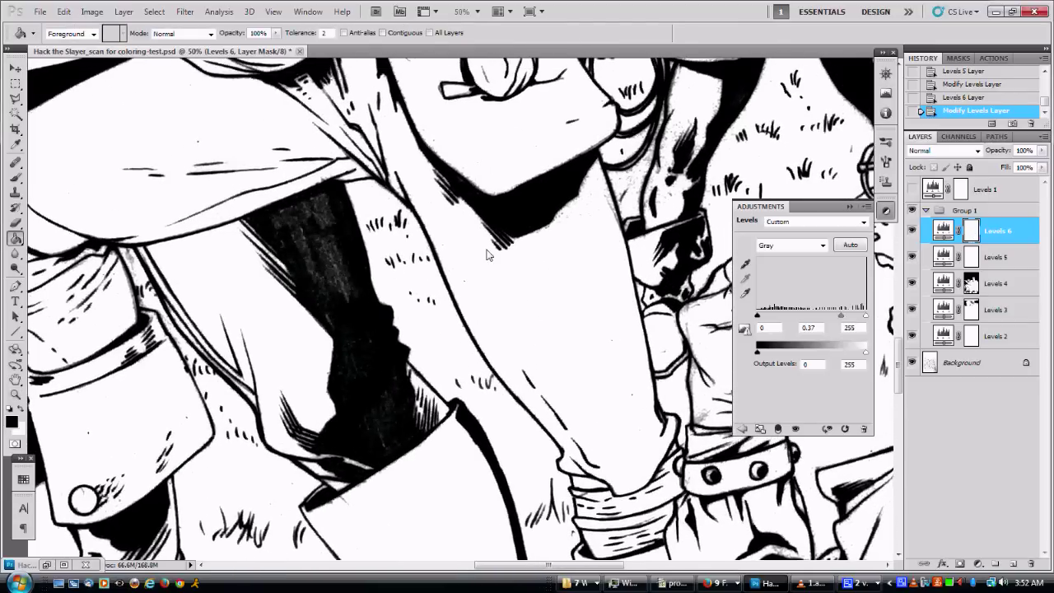
left_click(487, 255)
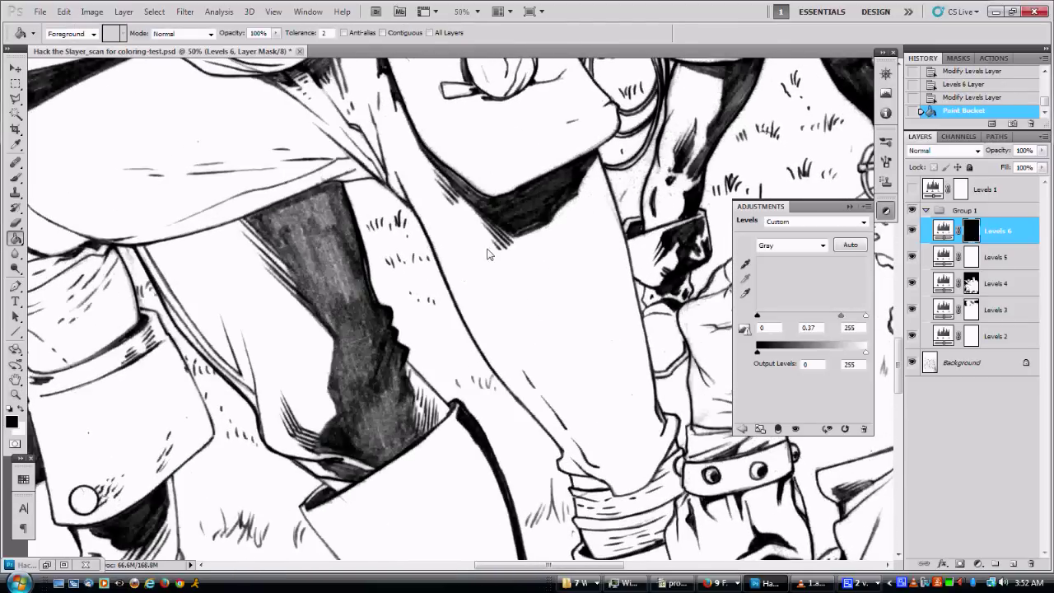
- Paint white with an enlarged brush on the Levels 6 mask over the central figure's shaded trouser leg and nearby shadows
key("b")
key("x")
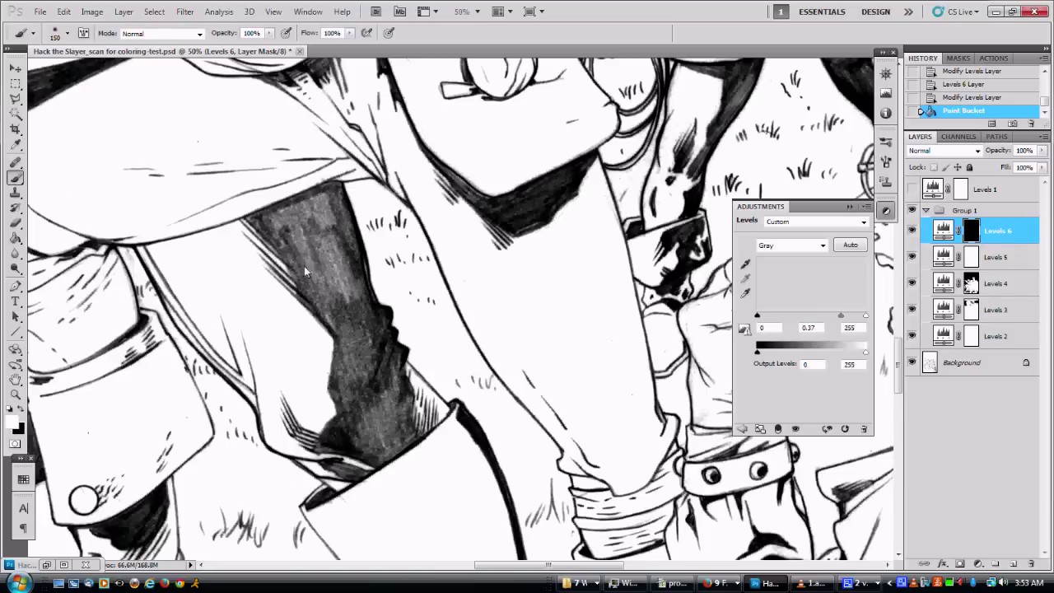
key("bracketright")
key("bracketright")
mouse_move(299, 256)
left_mouse_down()
mouse_move(295, 247)
mouse_move(334, 278)
mouse_move(366, 377)
mouse_move(353, 444)
mouse_move(392, 415)
left_mouse_up()
mouse_move(325, 257)
left_mouse_down()
mouse_move(322, 215)
mouse_move(301, 220)
left_mouse_up()
mouse_move(455, 177)
left_mouse_down()
mouse_move(541, 197)
mouse_move(570, 188)
left_mouse_up()
left_click_drag(626, 290, 333, 141)
left_click_drag(643, 513, 483, 357)
left_click_drag(423, 424, 473, 437)
left_click_drag(580, 424, 388, 410)
left_click_drag(515, 315, 585, 374)
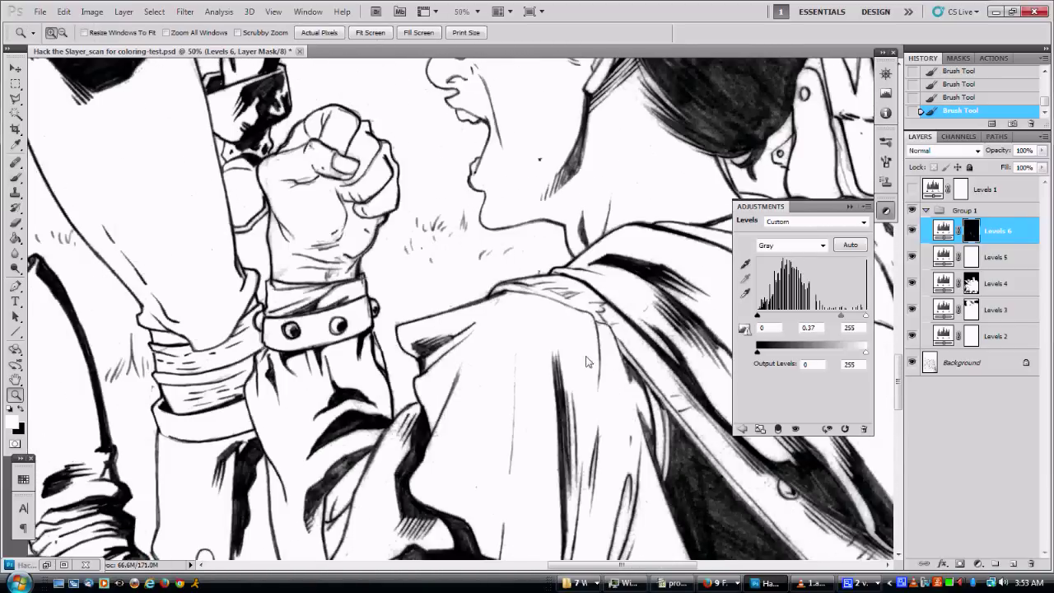
- Paint white on the Levels 6 mask over the faint grass tufts in the foreground and around the feet
left_click(585, 364, "alt")
left_click(580, 357, "alt")
left_click(577, 364, "alt")
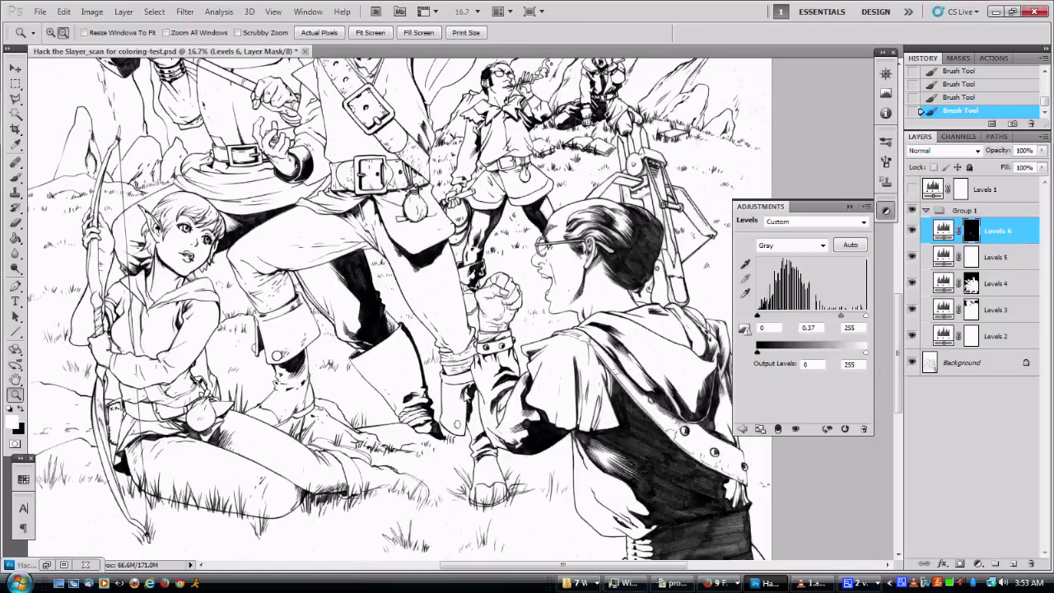
mouse_move(473, 239)
left_mouse_down()
mouse_move(406, 520)
mouse_move(493, 316)
left_mouse_up()
key("b")
left_click_drag(461, 550, 531, 345)
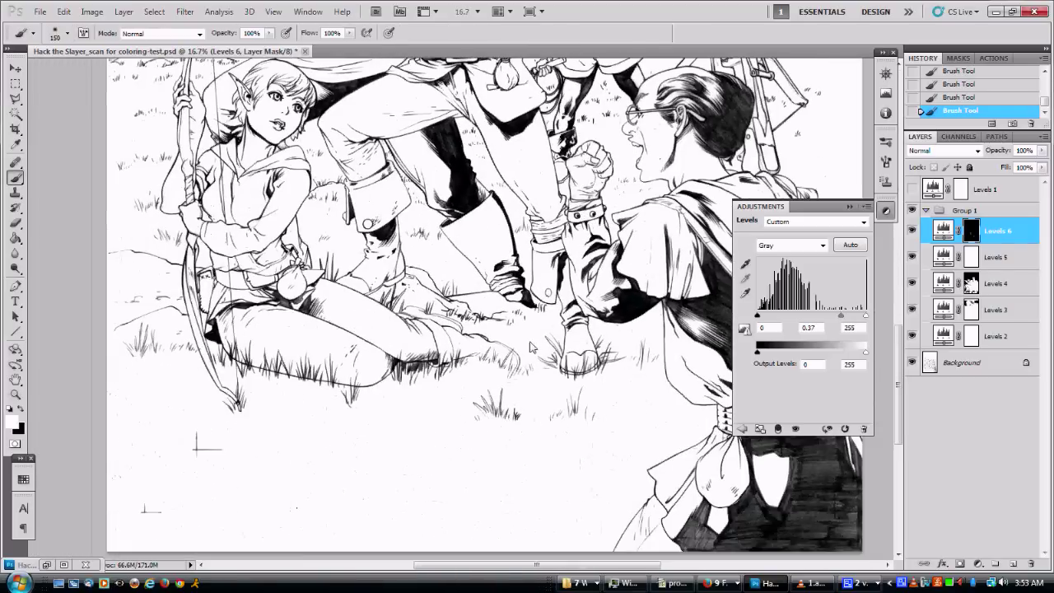
key("z")
left_click(531, 347)
key("b")
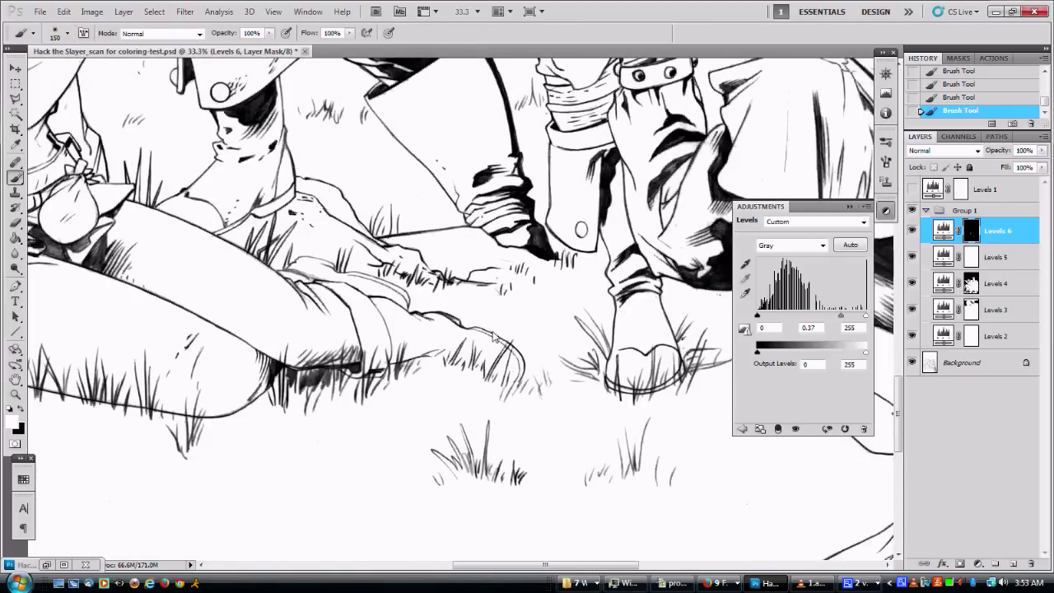
mouse_move(524, 385)
left_mouse_down()
mouse_move(501, 374)
mouse_move(529, 392)
left_mouse_up()
mouse_move(441, 455)
left_mouse_down()
mouse_move(494, 429)
mouse_move(519, 471)
left_mouse_up()
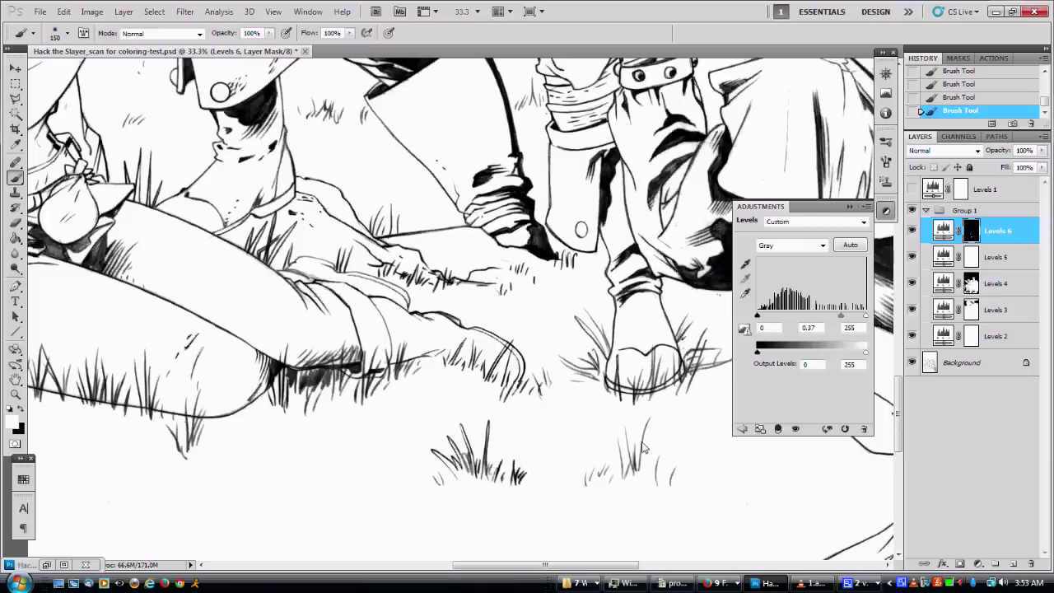
mouse_move(644, 458)
left_mouse_down()
mouse_move(628, 448)
mouse_move(672, 478)
left_mouse_up()
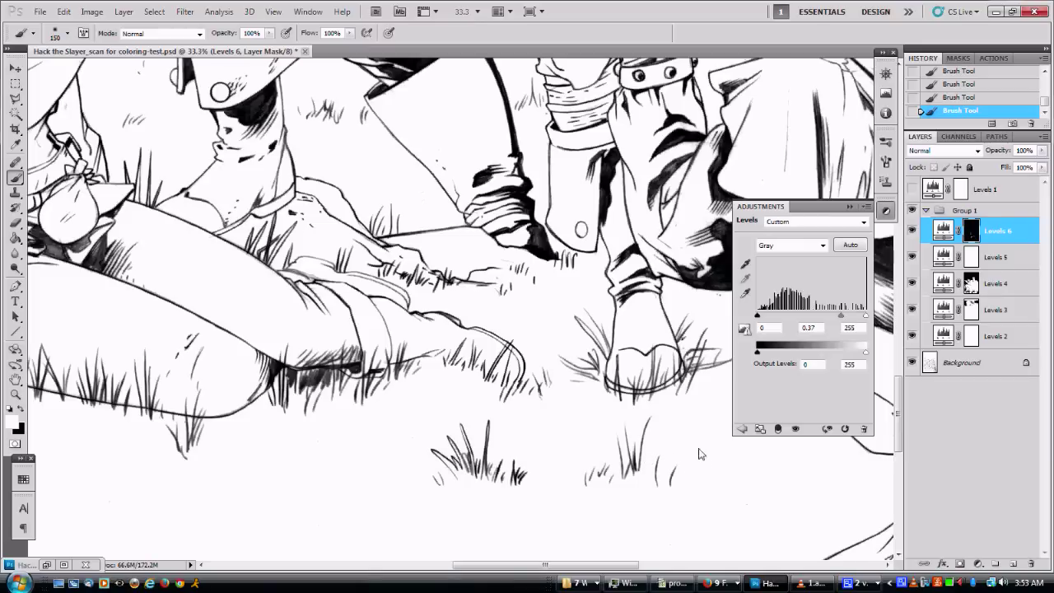
left_click_drag(580, 318, 596, 346)
- Examine the kneeling elf archer, zooming in to 200% on the line quality of the eyes and face
left_click_drag(251, 270, 561, 329)
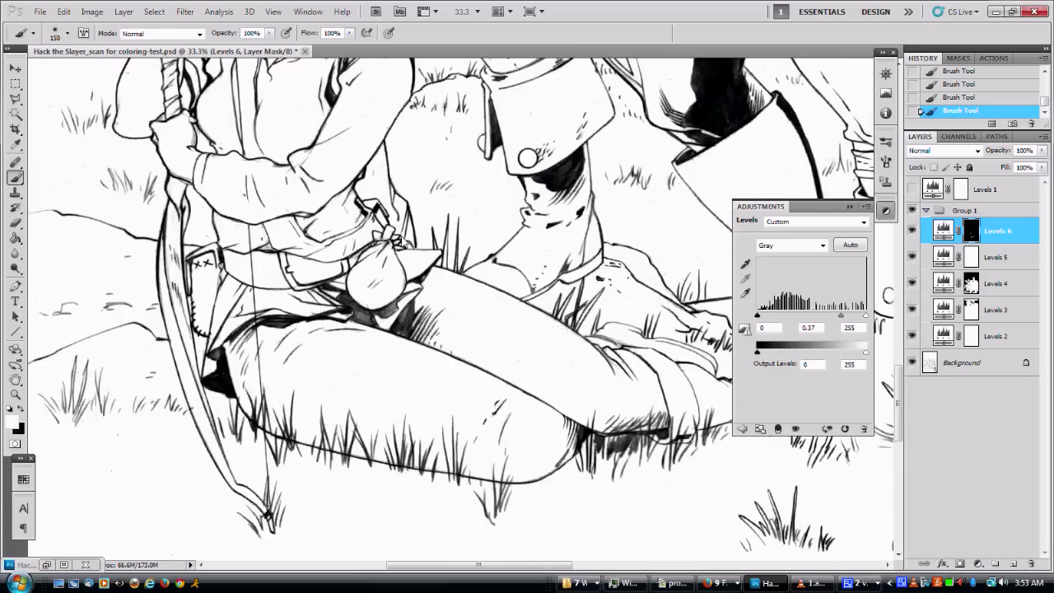
left_click_drag(330, 161, 421, 480)
left_click_drag(615, 261, 526, 385)
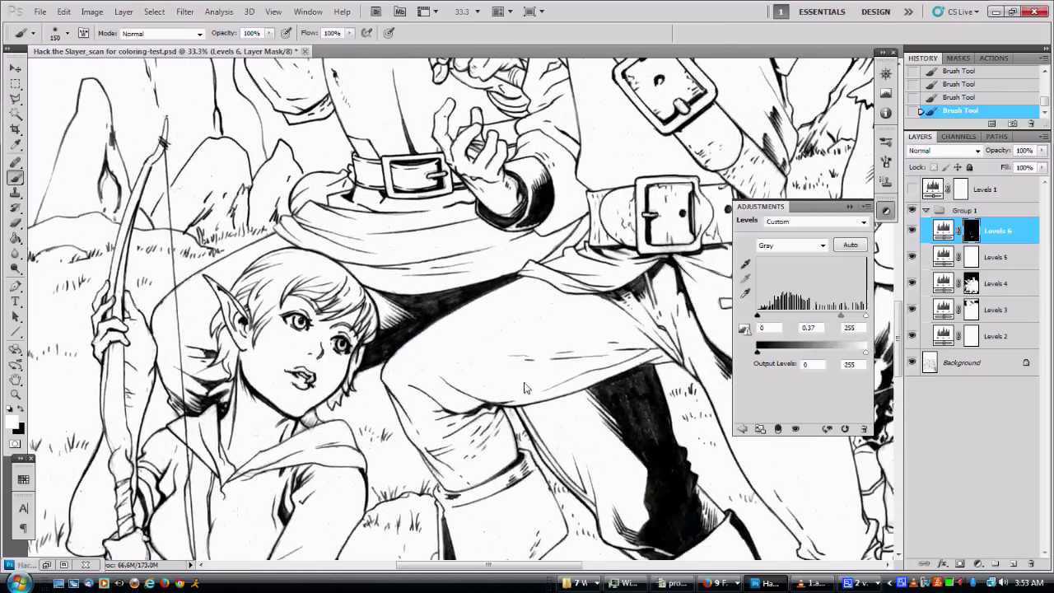
key("z")
left_click(341, 349)
left_click(346, 360)
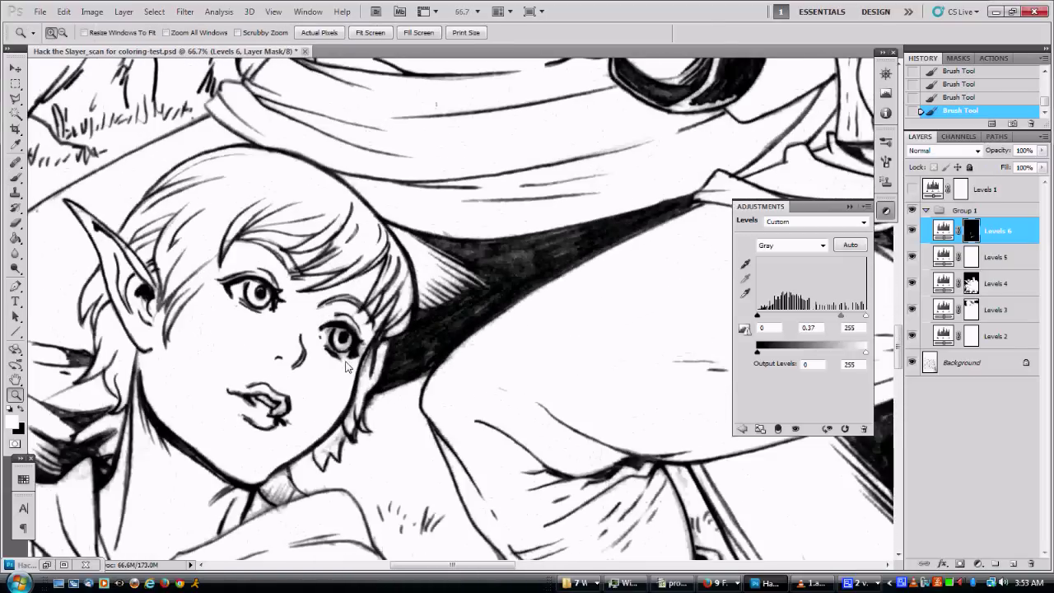
left_click(349, 364)
left_click_drag(395, 453, 507, 353)
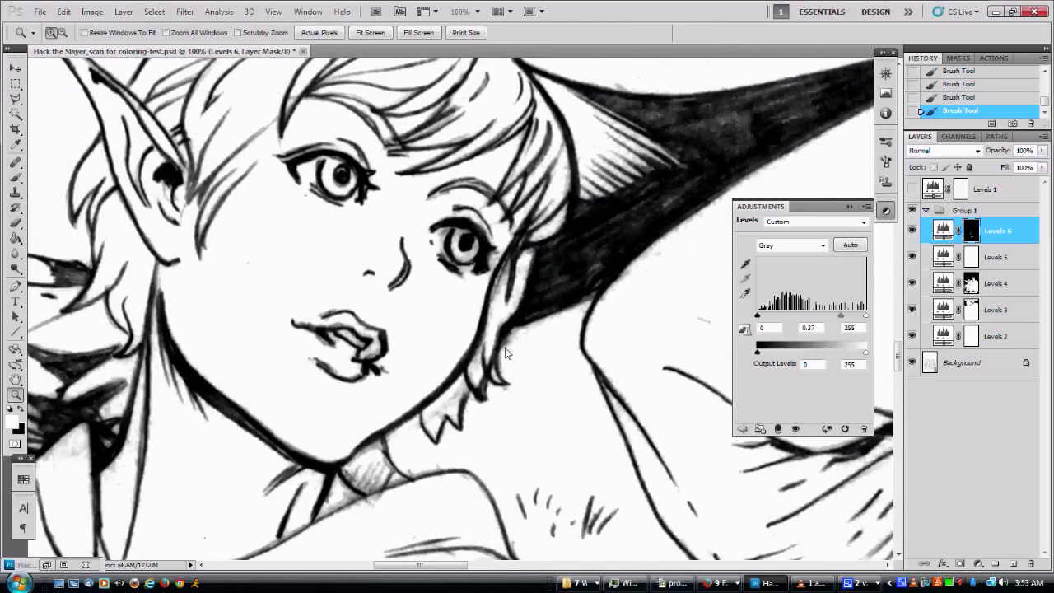
left_click(466, 243)
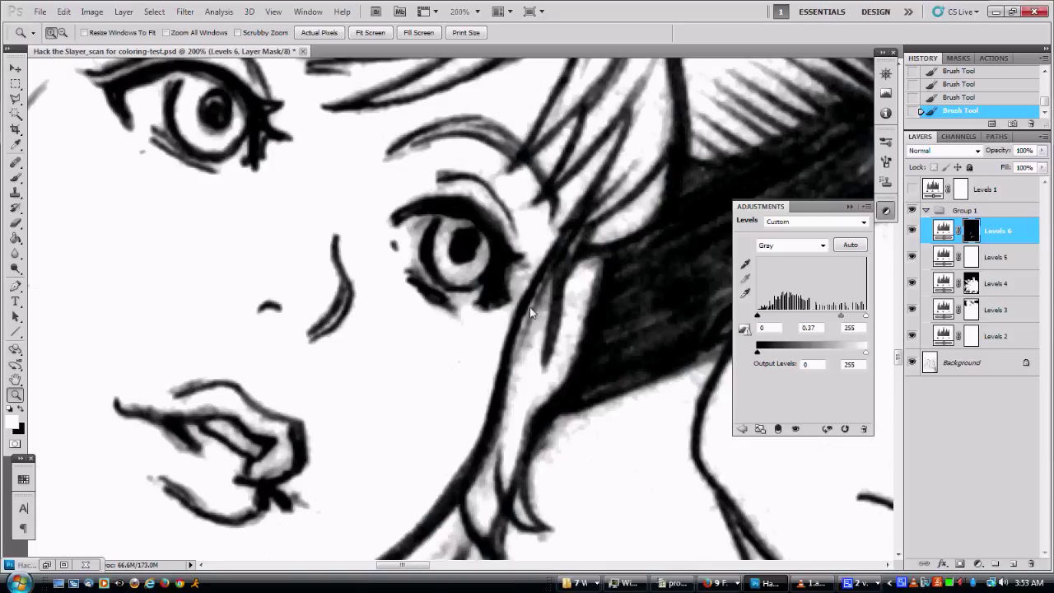
- Bring up the document Hack the Slayer_scan for coloring.psd and zoom to 100% on the elf's face for comparison
left_click(48, 566)
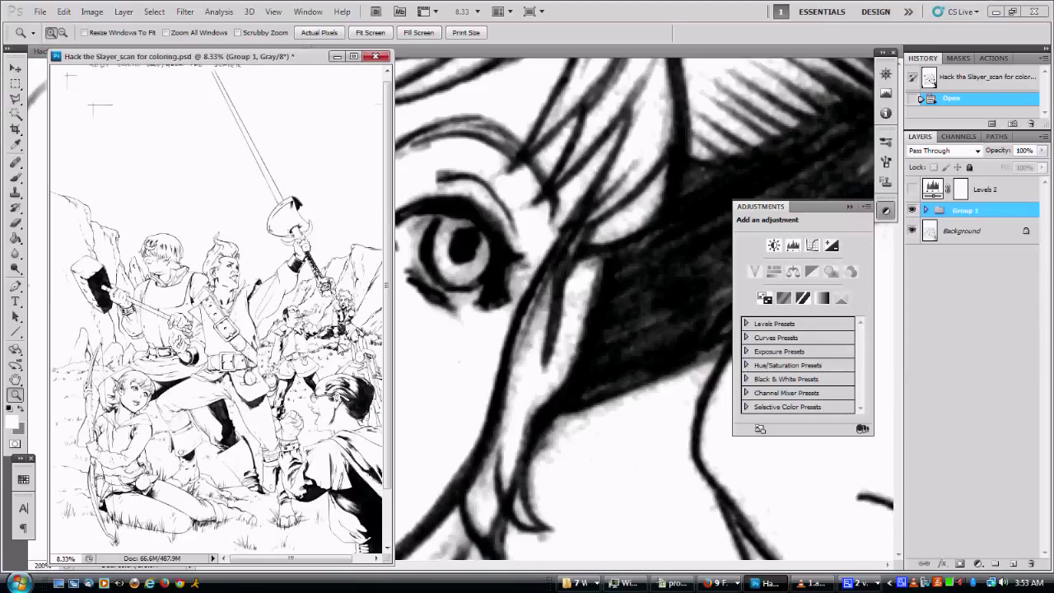
left_click_drag(96, 332, 192, 442)
left_click(205, 328)
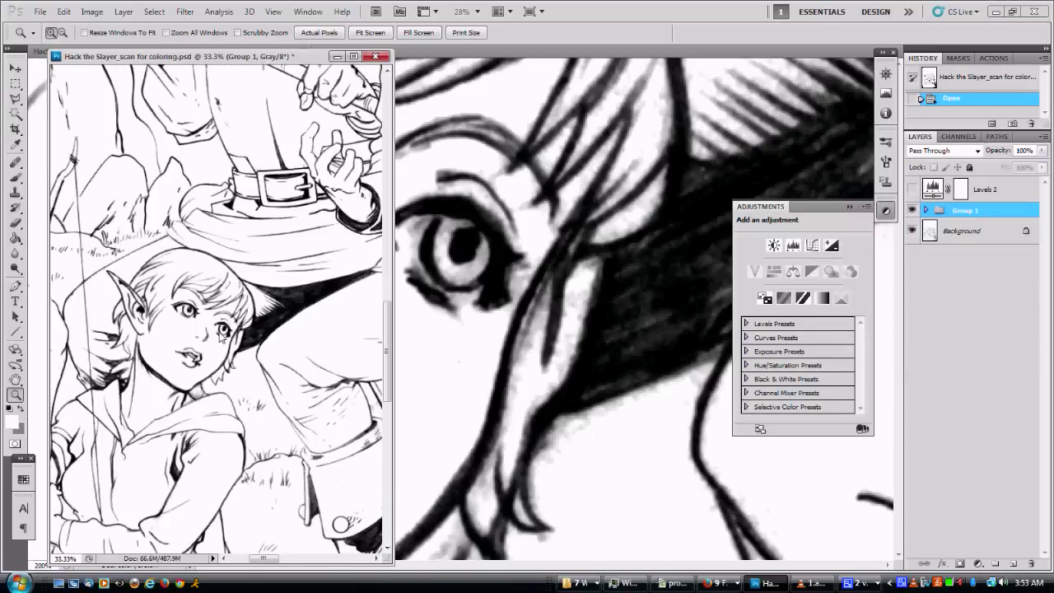
left_click(216, 335)
left_click(228, 350)
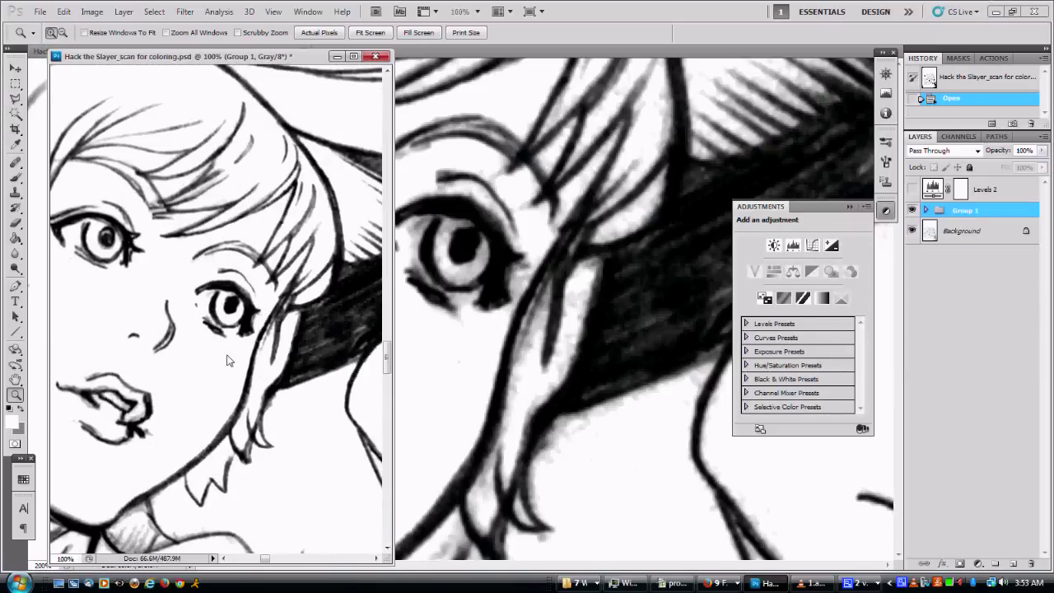
left_click(228, 357)
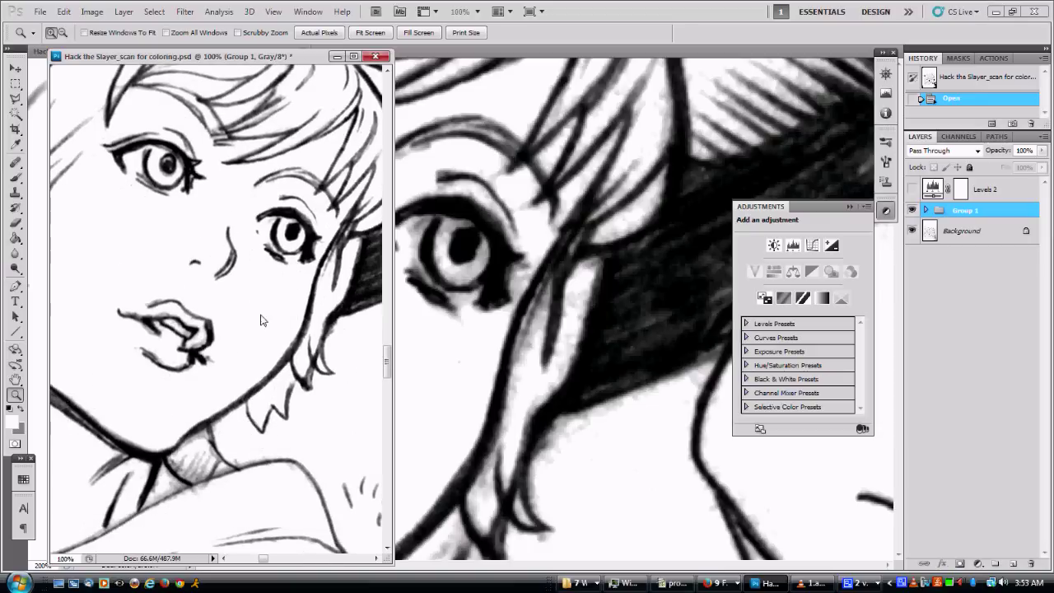
- Expand Group 1 in the comparison document, look through its stack of masked Levels layers, and minimize the document
left_click(929, 212)
scroll(1025, 471, "down", 3)
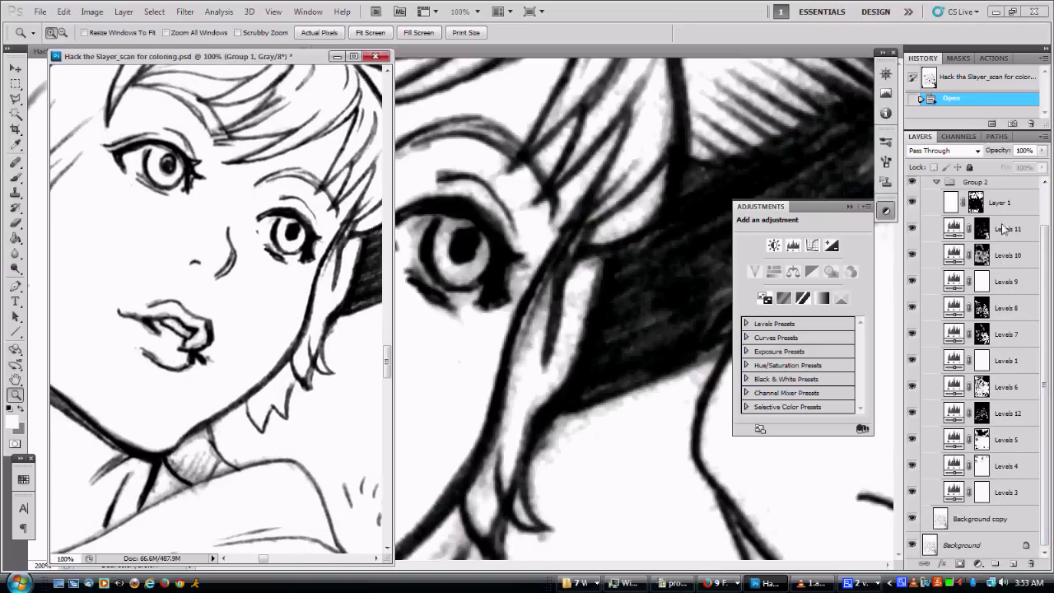
scroll(1039, 435, "up", 3)
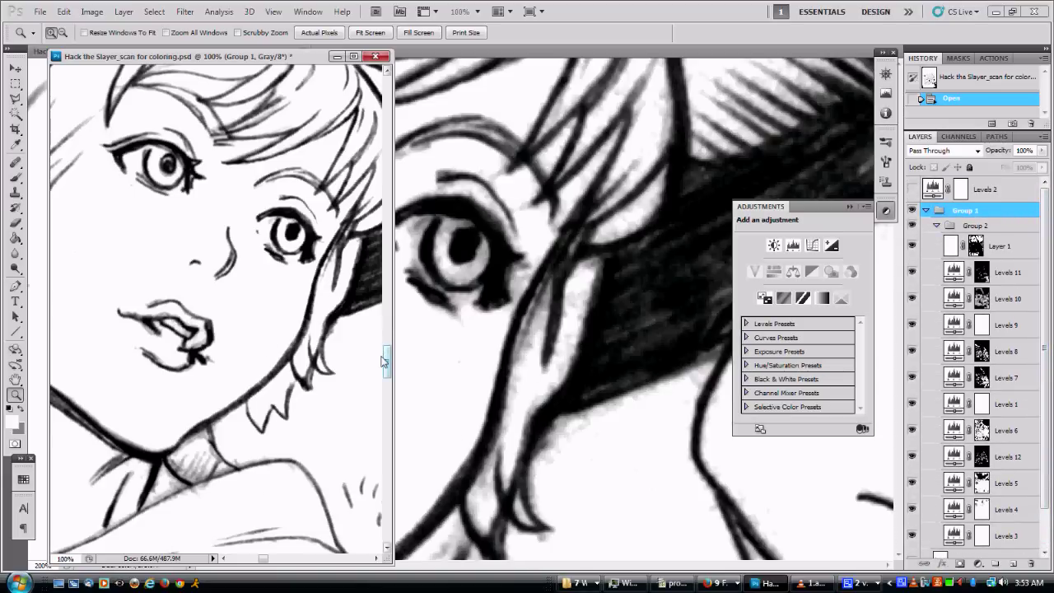
left_click_drag(381, 288, 381, 285)
left_click(336, 57)
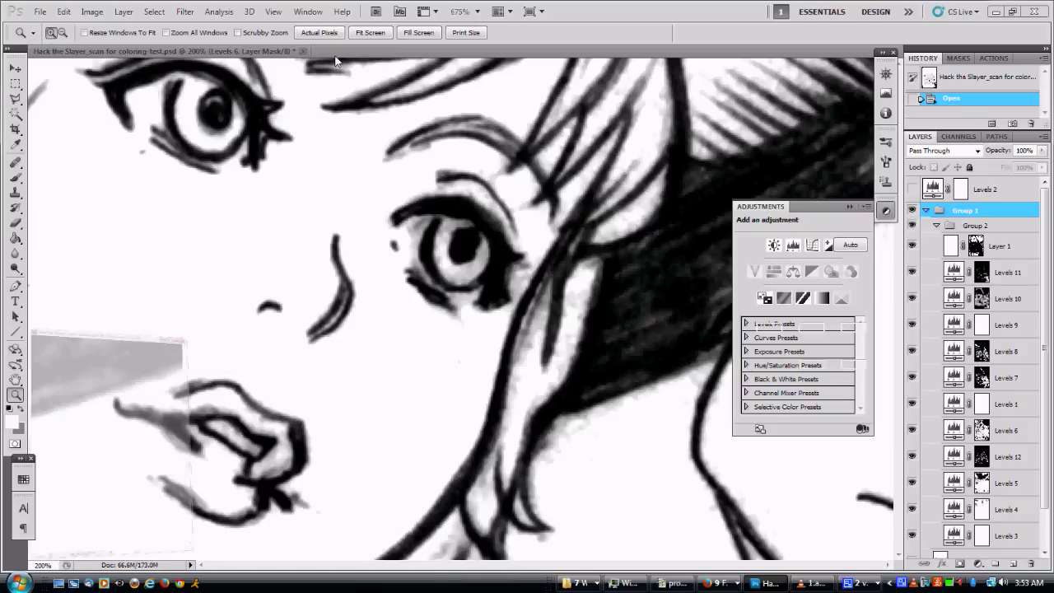
- Return to the test document, view the whole drawing, and inspect the sword and the open sky above the figures
left_click(572, 327)
double_click(16, 380)
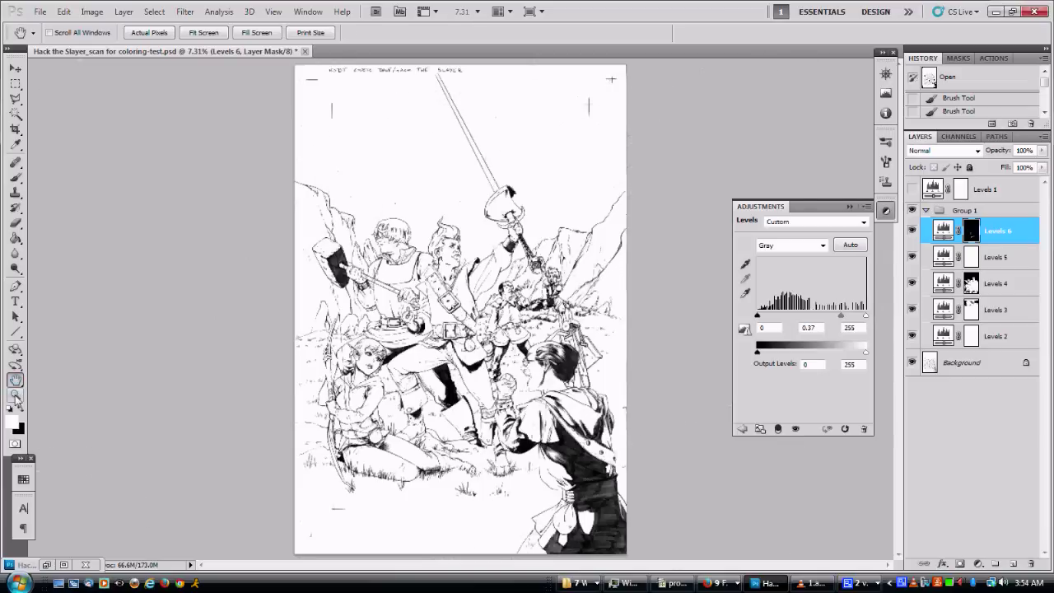
left_click(15, 395)
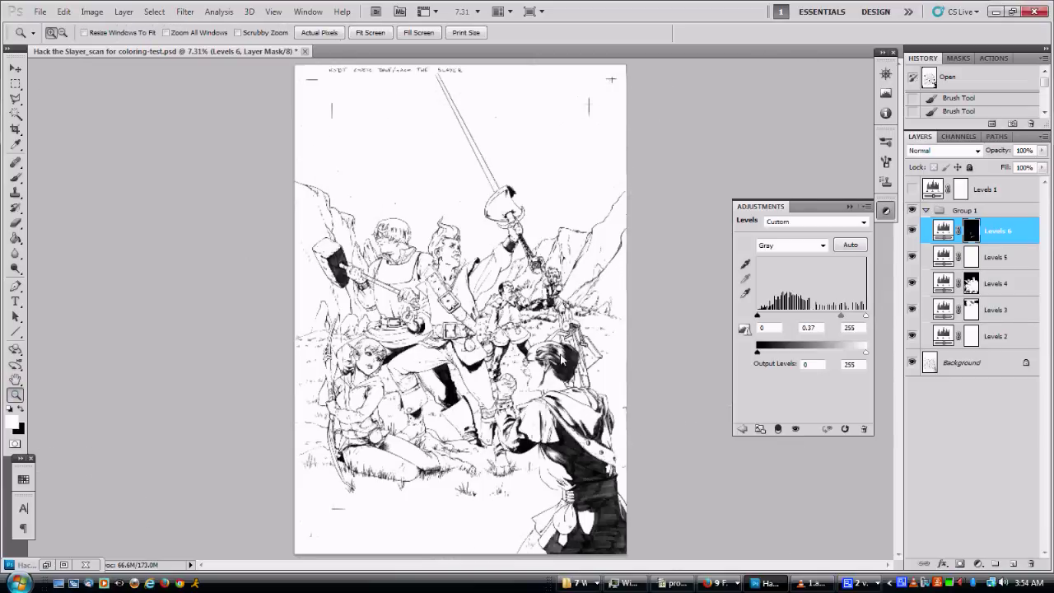
left_click(506, 340)
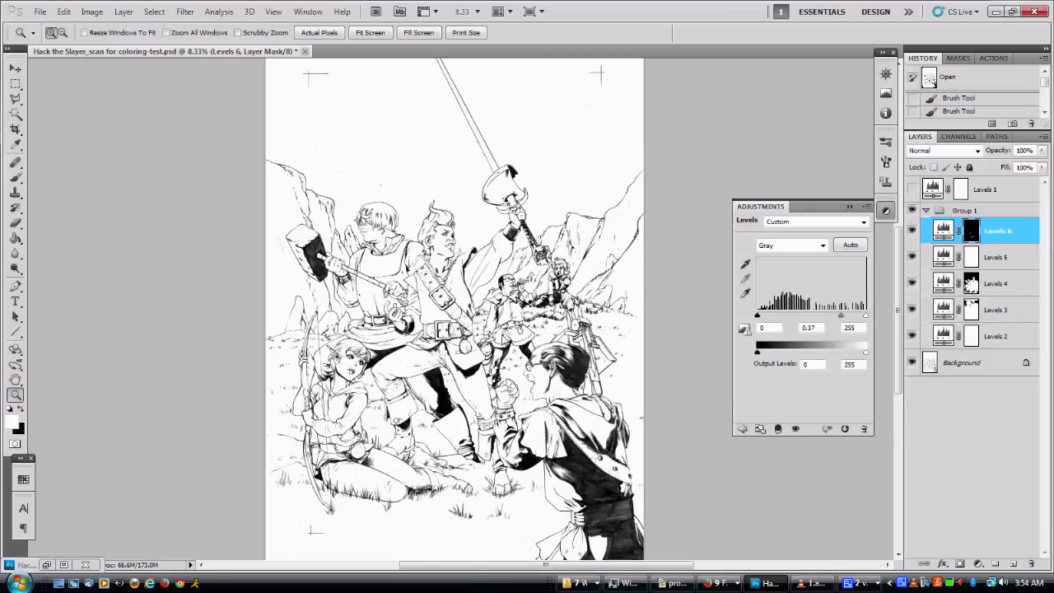
left_click(470, 347)
scroll(565, 398, "up", 5)
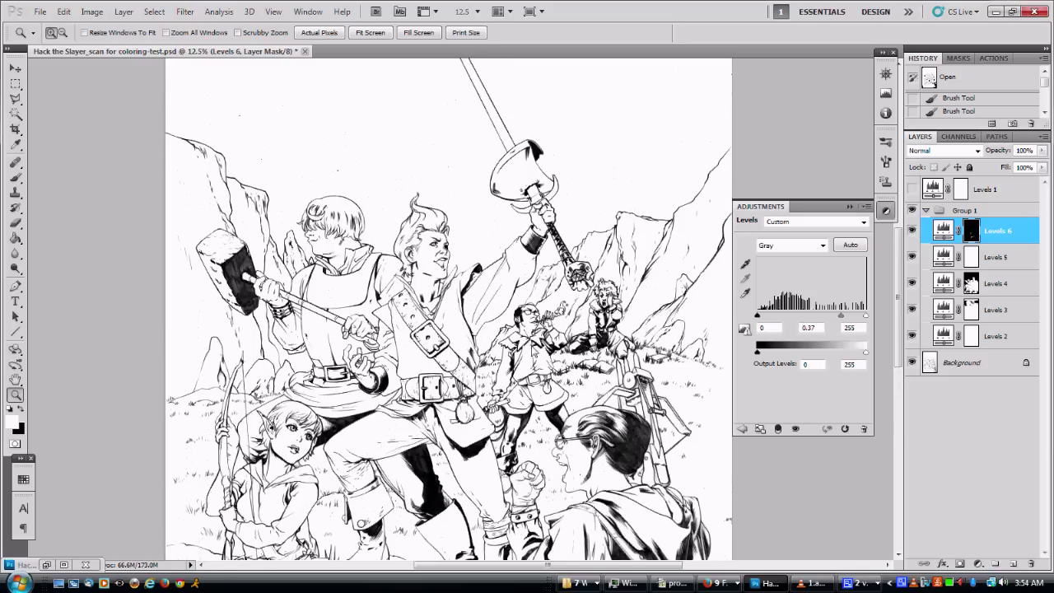
left_click(377, 253)
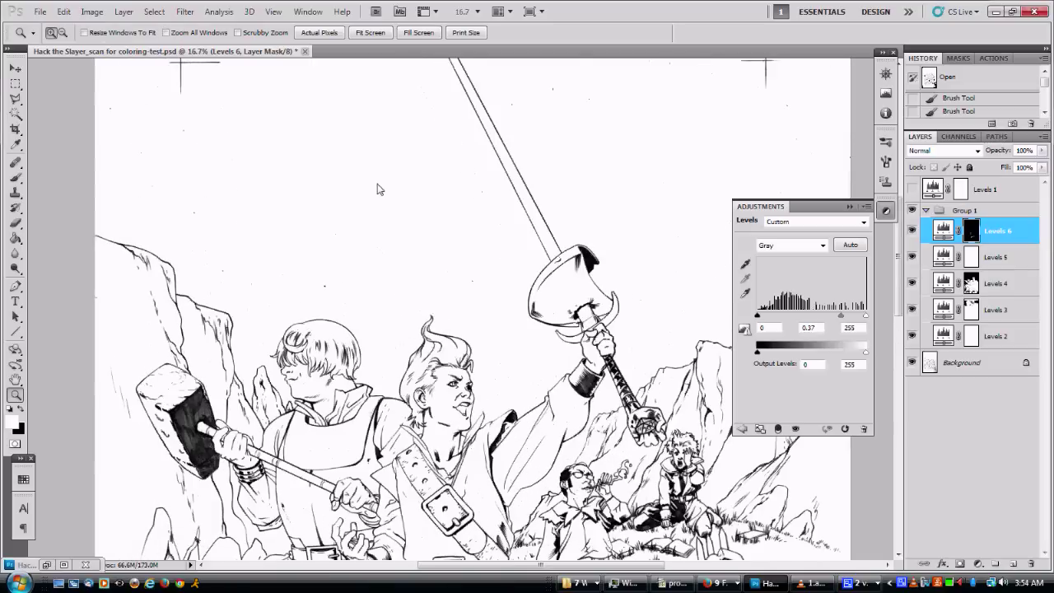
left_click(377, 190)
left_click_drag(99, 108, 198, 271)
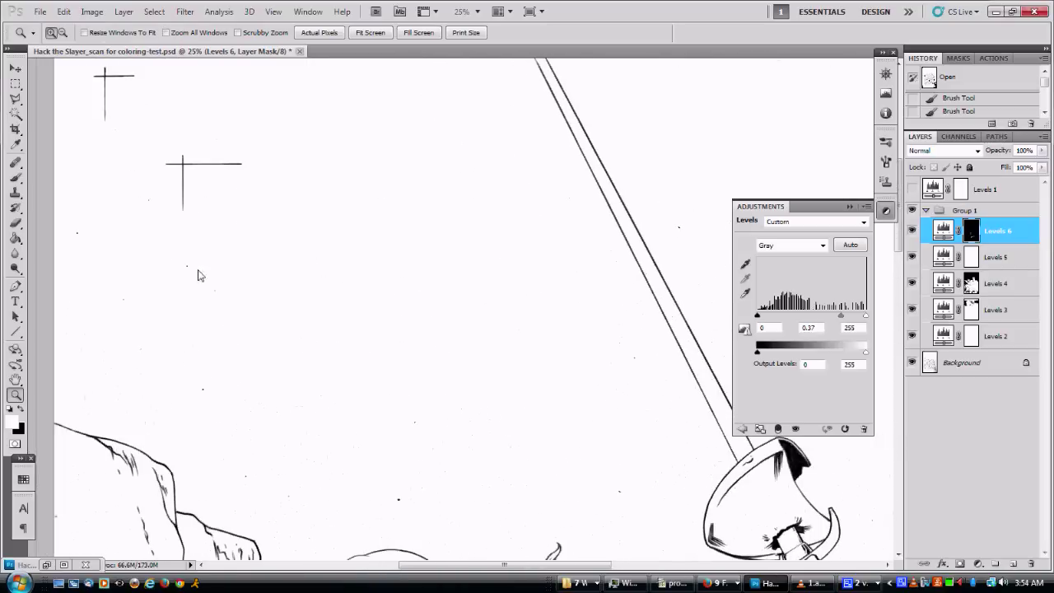
key("l")
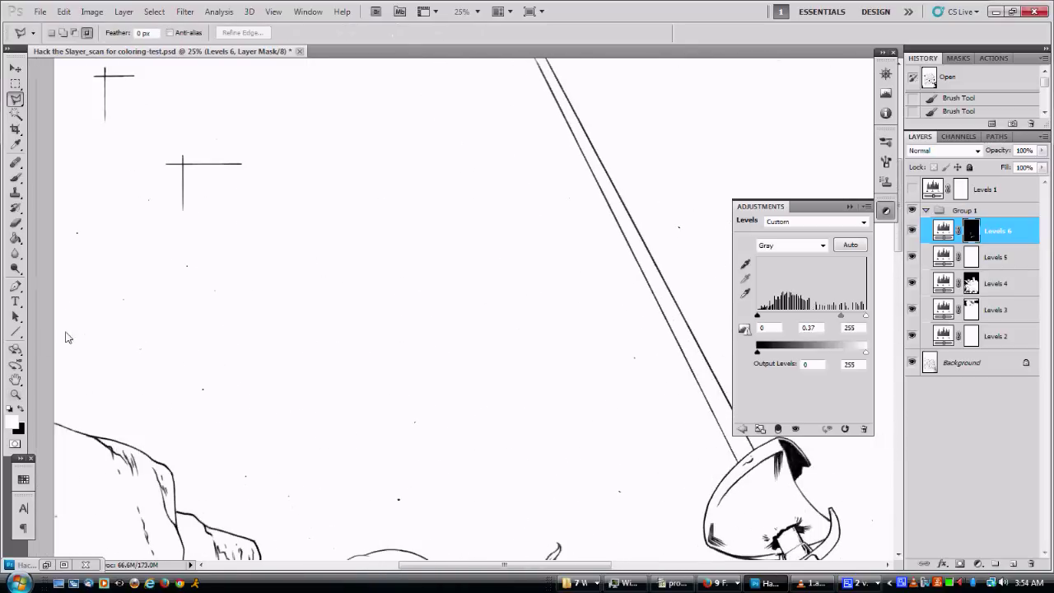
left_click(36, 387)
left_click(185, 406)
left_click(210, 471)
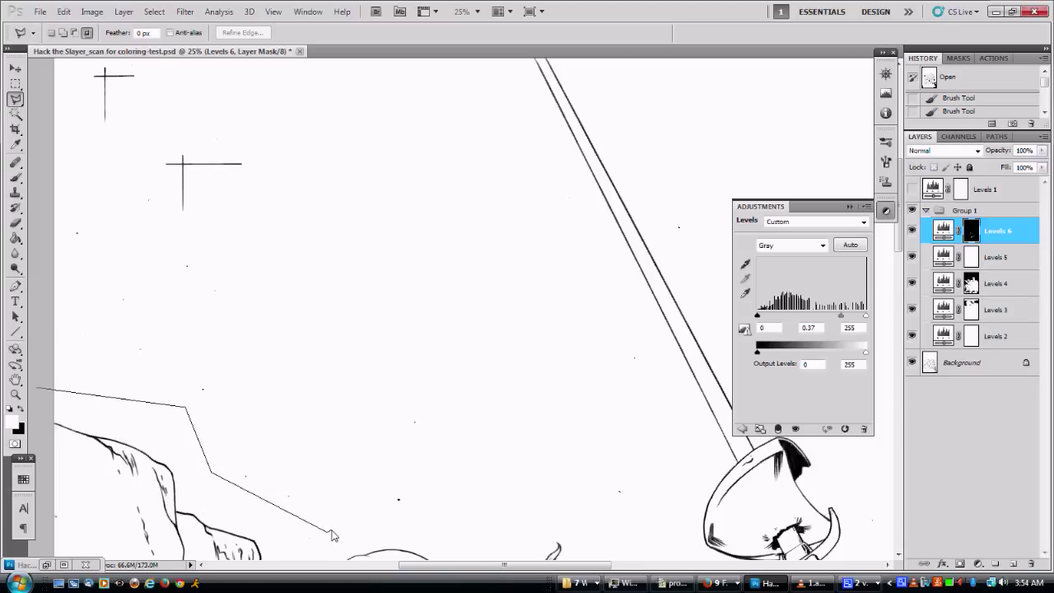
left_click(327, 531)
key("Escape")
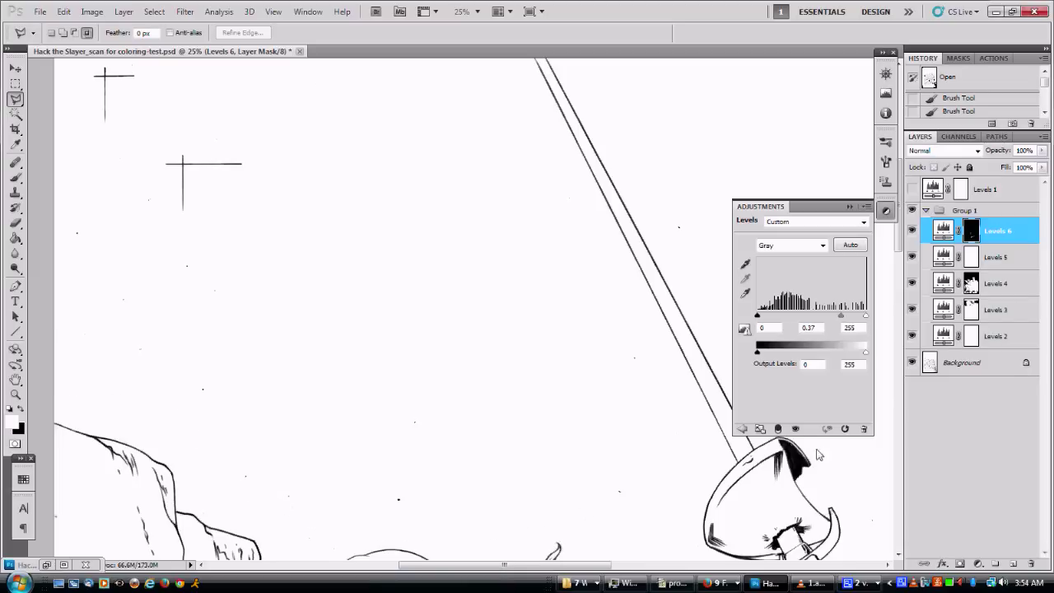
- Add a new layer above Levels 6 in Group 1 and fill it with white using the Paint Bucket
left_click(1012, 565)
key("g")
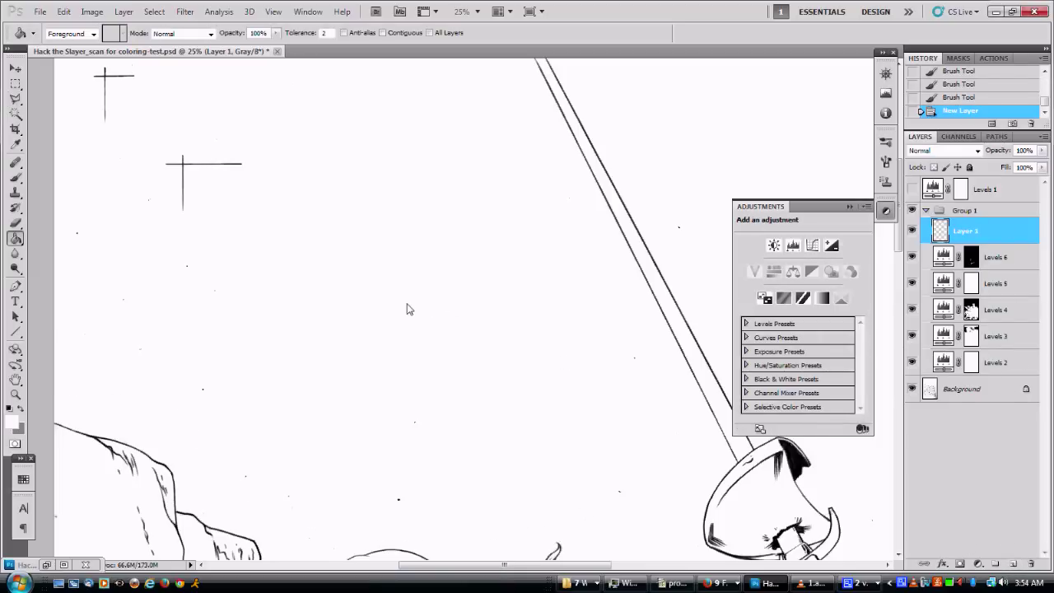
key("d")
key("x")
left_click(411, 298)
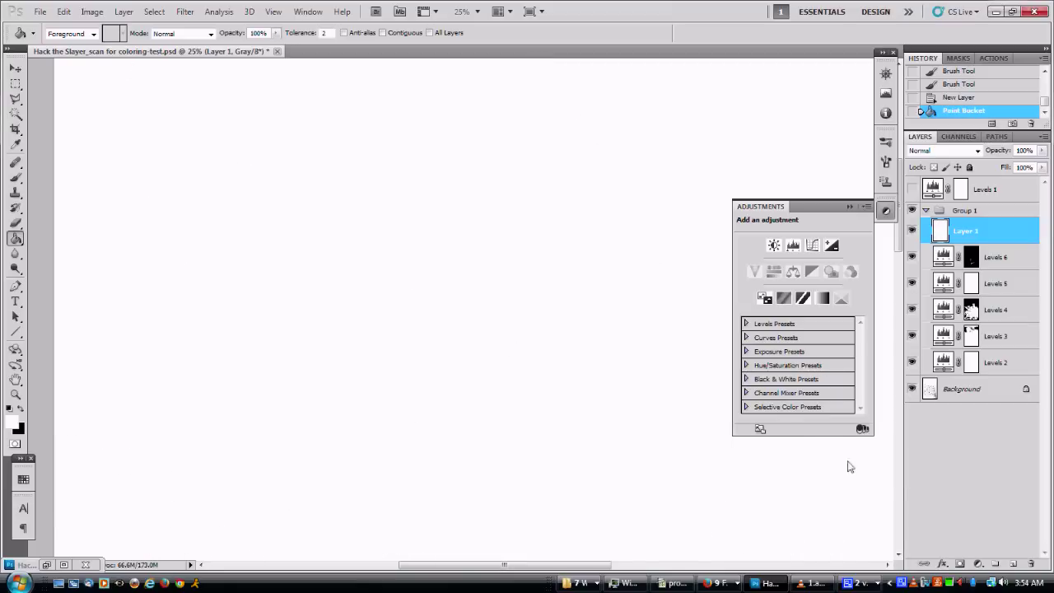
- Add a layer mask to the white Layer 1 and fill the mask with black
left_click(960, 565)
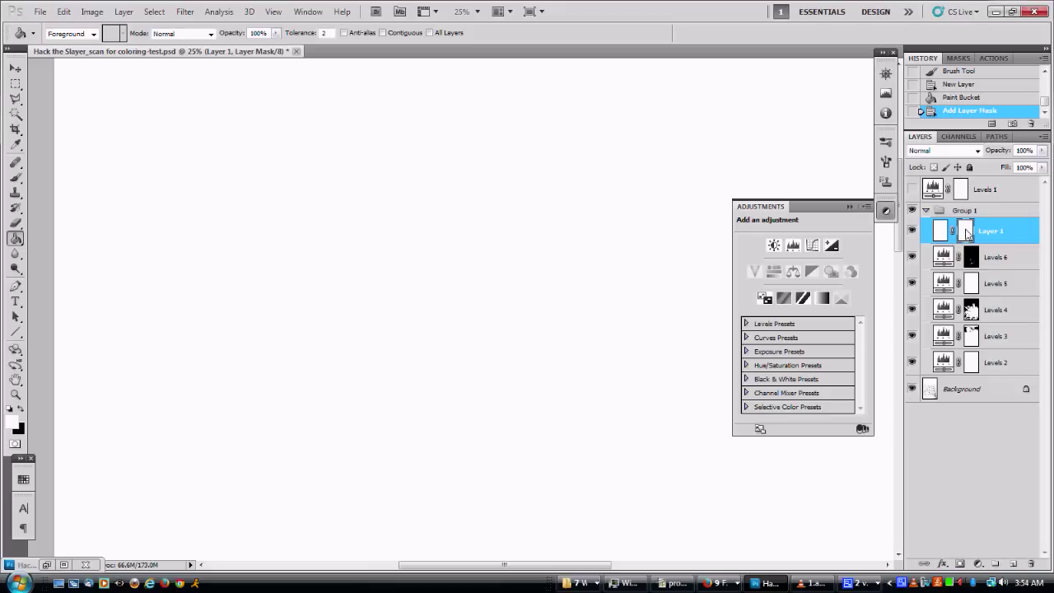
key("x")
left_click(357, 319)
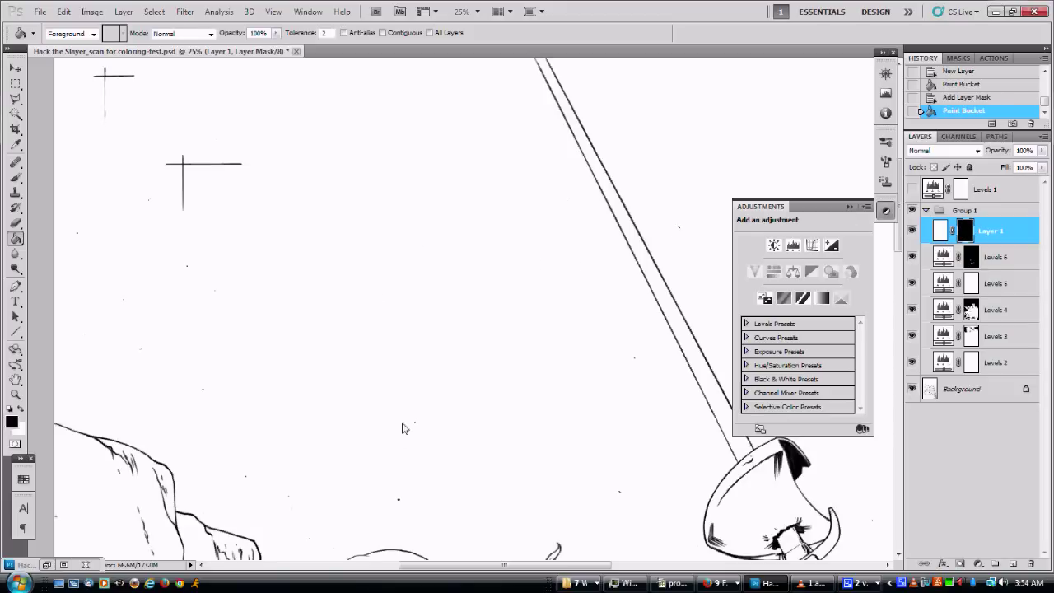
- Set up a size 400 brush with white as the foreground color and make the Levels 1 adjustment visible
left_click_drag(416, 463, 385, 294)
key("b")
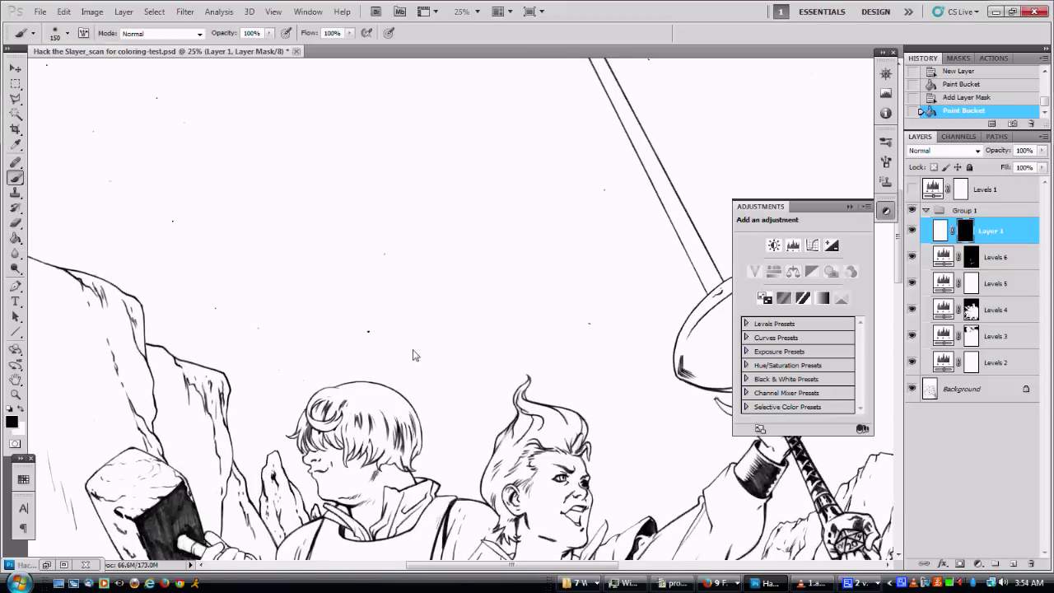
key("bracketleft")
left_click(329, 343, "ctrl")
key("bracketright")
key("bracketright")
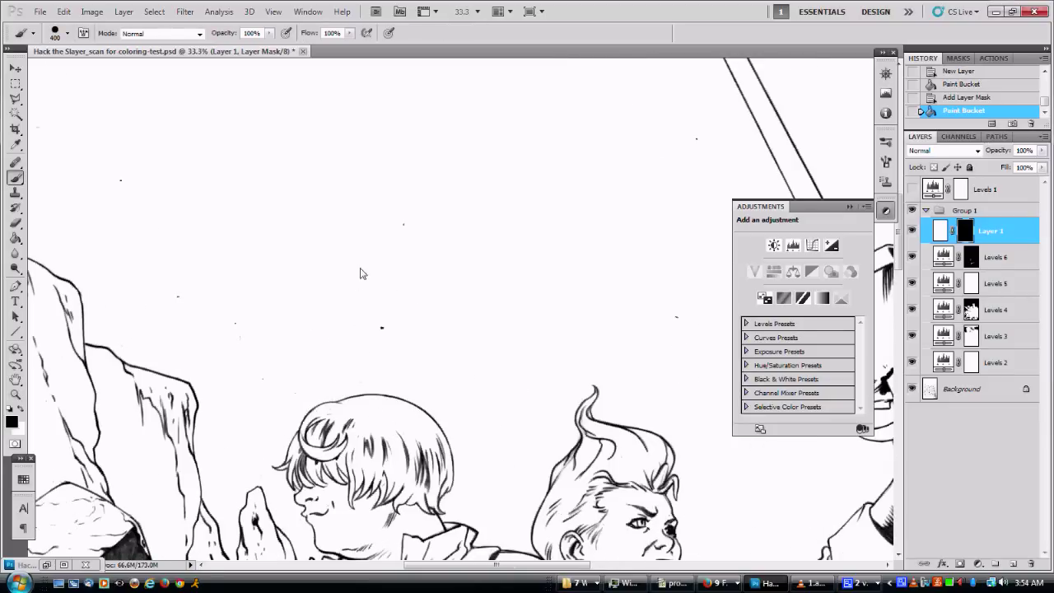
key("x")
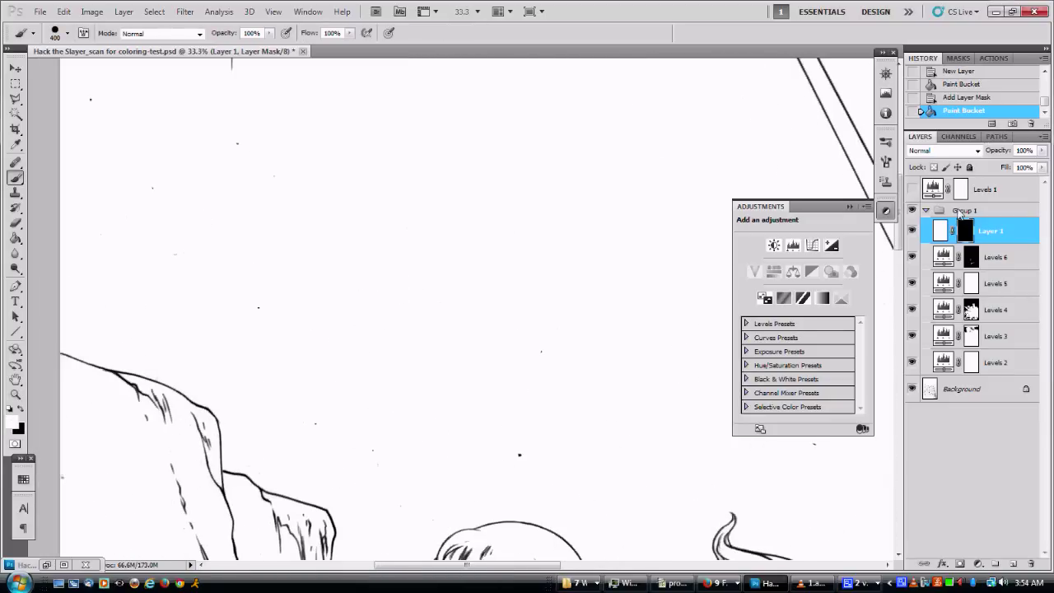
left_click(911, 189)
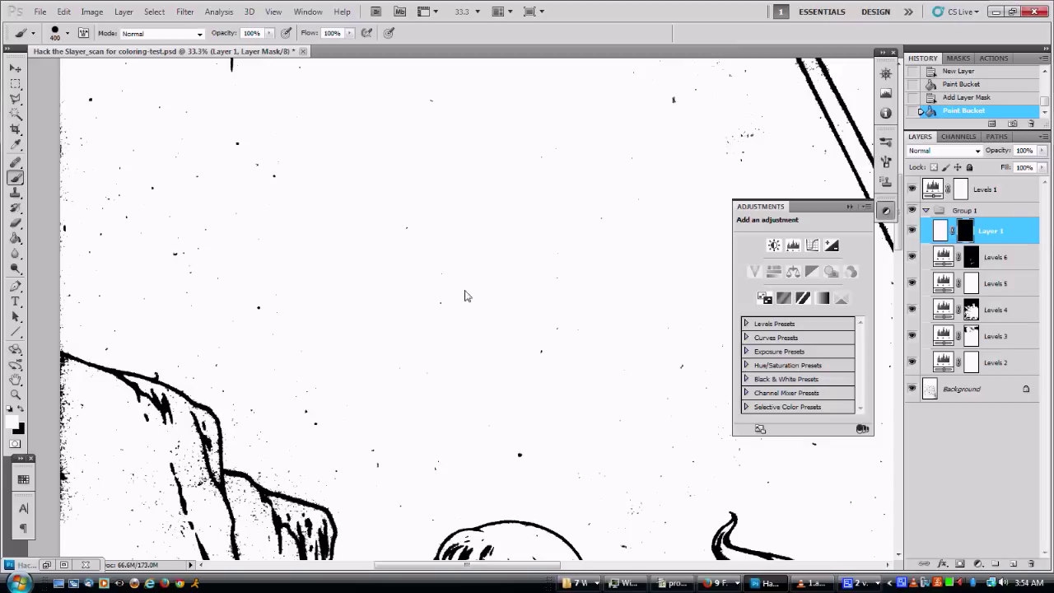
- Paint white on Layer 1's mask to cover the dust specks in the sky between the rocks and the sword blade
left_click_drag(479, 307, 491, 342)
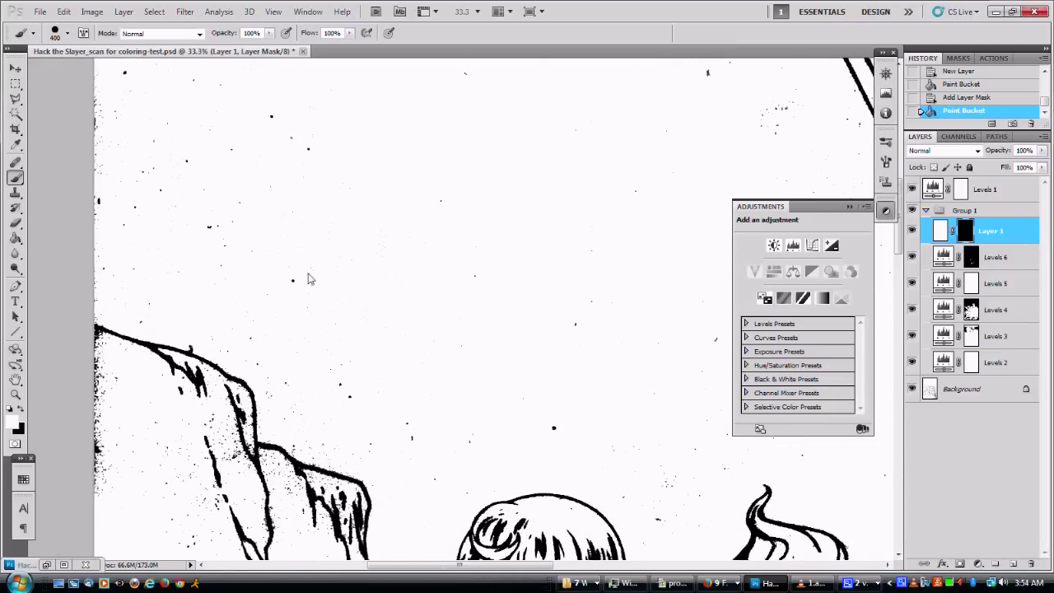
mouse_move(197, 257)
left_mouse_down()
mouse_move(214, 187)
mouse_move(144, 222)
mouse_move(236, 196)
left_mouse_up()
left_click_drag(445, 294, 569, 292)
left_click_drag(764, 456, 456, 383)
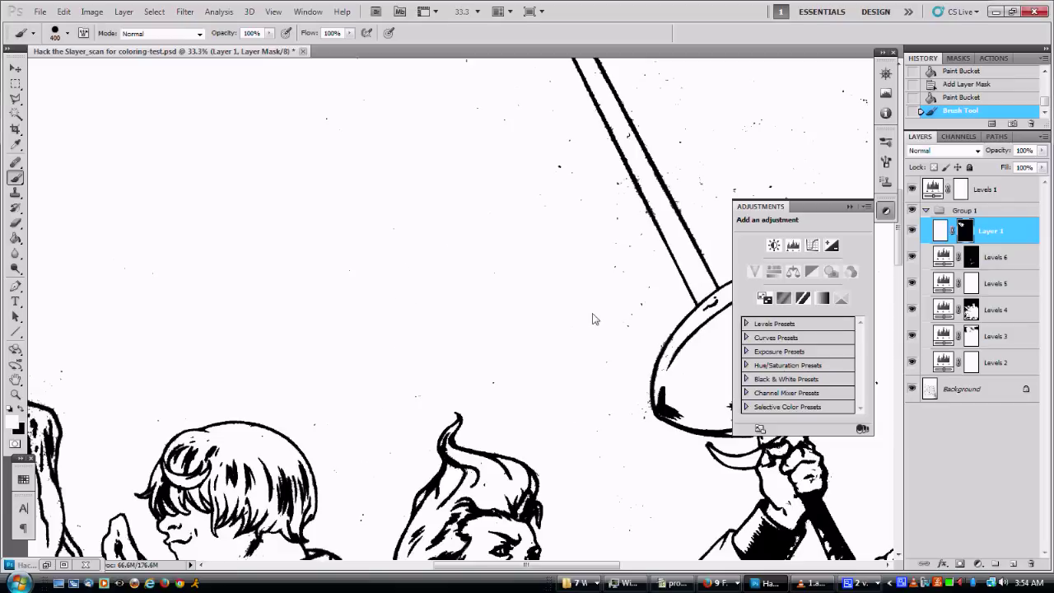
left_click_drag(548, 191, 564, 400)
left_click_drag(484, 223, 566, 453)
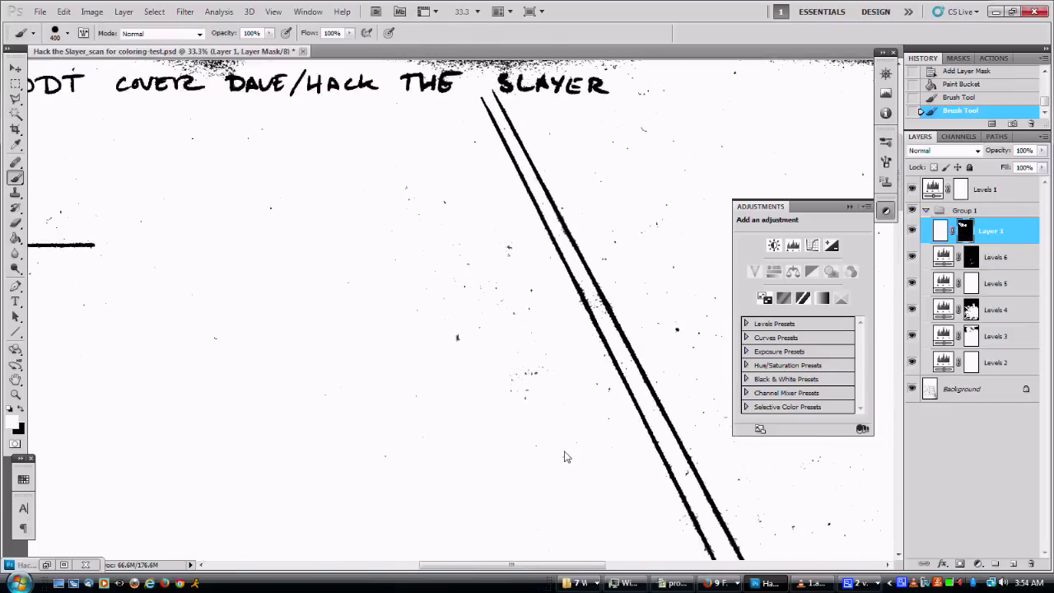
- Extend the white mask painting over the specks in the upper sky, from the blade across to the corner crop marks
left_click_drag(587, 503, 614, 508)
left_click_drag(309, 350, 662, 313)
mouse_move(265, 149)
left_mouse_down()
mouse_move(262, 136)
mouse_move(227, 231)
left_mouse_up()
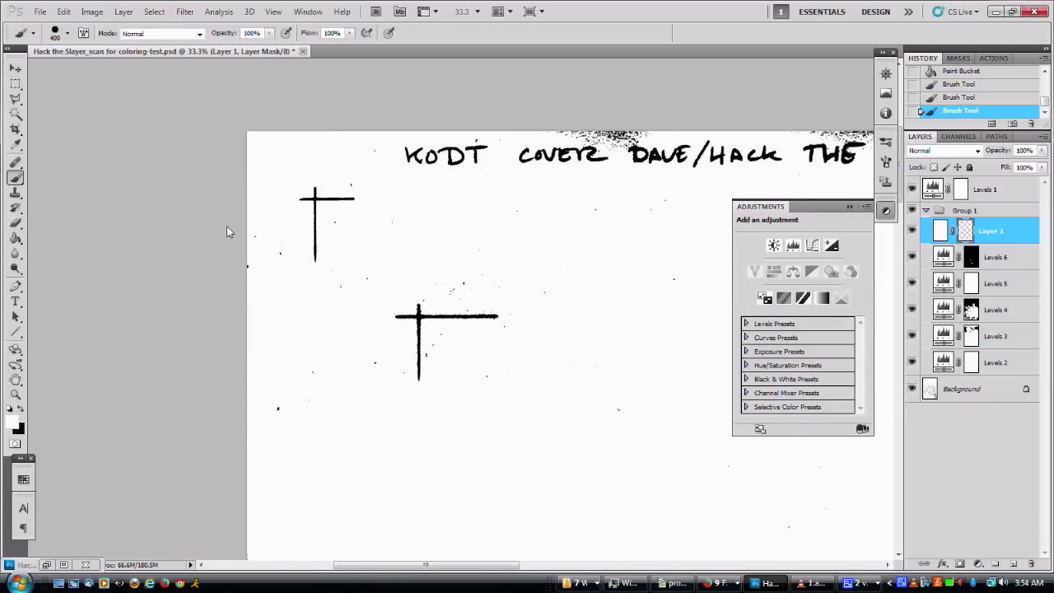
left_click_drag(536, 351, 170, 327)
left_click_drag(695, 294, 318, 310)
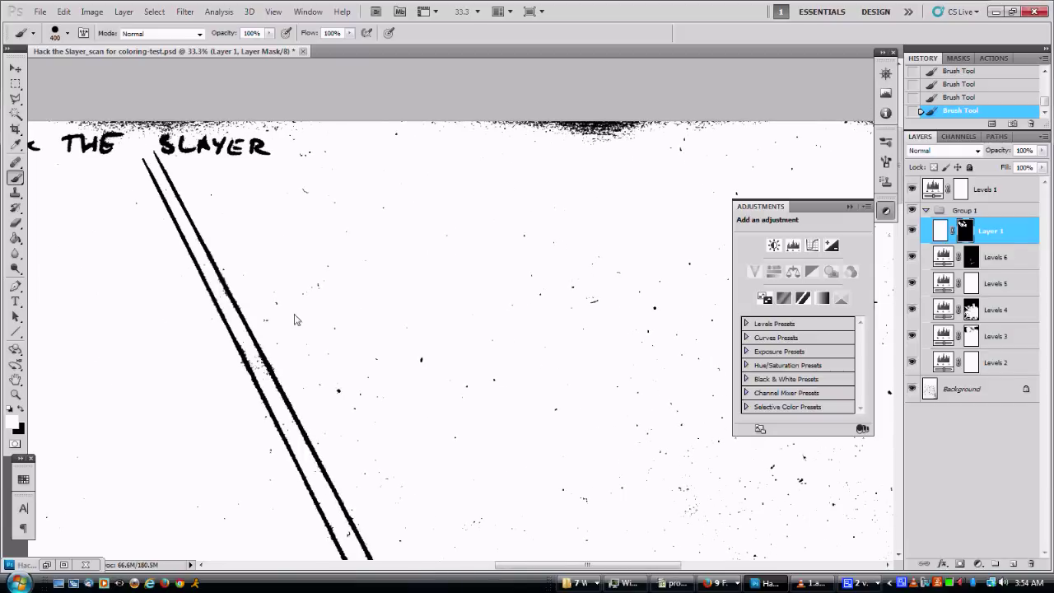
- Paint white on Layer 1's mask over the page-edge smudge and the specks in the sky on the sword's far side
left_click_drag(449, 144, 650, 132)
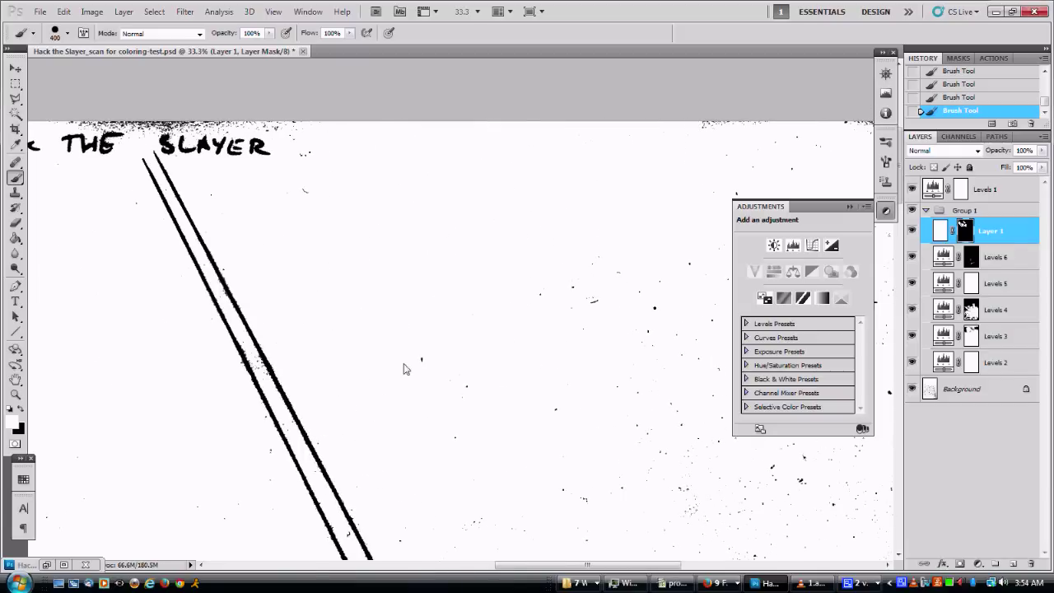
key("z")
left_click(555, 392, "alt")
left_click(555, 390, "alt")
left_click(555, 390, "alt")
left_click_drag(557, 494, 504, 275)
key("b")
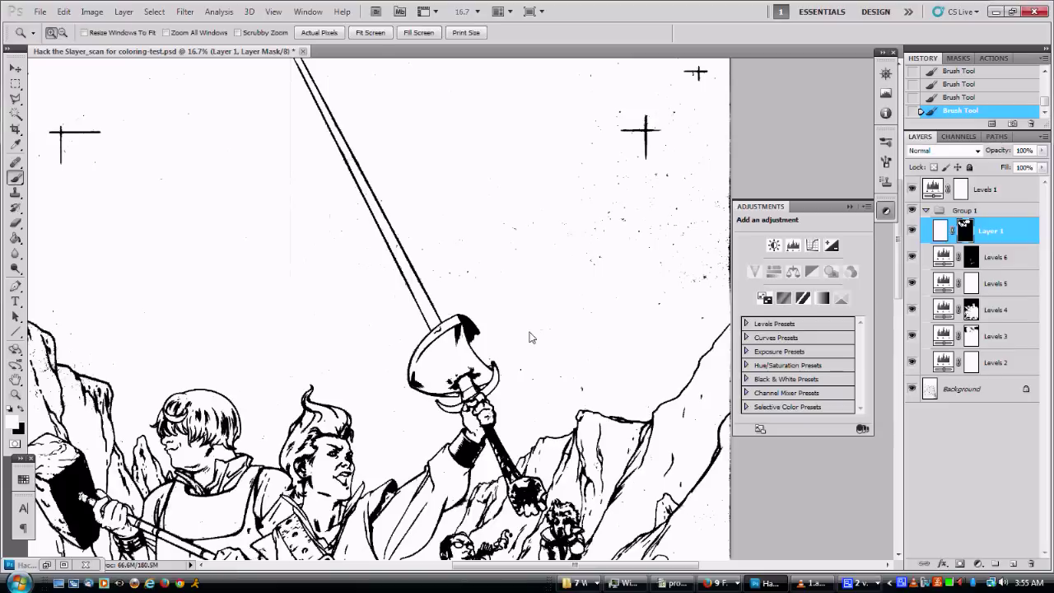
mouse_move(527, 396)
left_mouse_down()
mouse_move(567, 161)
mouse_move(581, 176)
mouse_move(627, 78)
left_mouse_up()
left_click_drag(542, 204, 508, 363)
- Examine the remaining specks around the figures' boots at 50% zoom and view the whole drawing at reduced size
key("x")
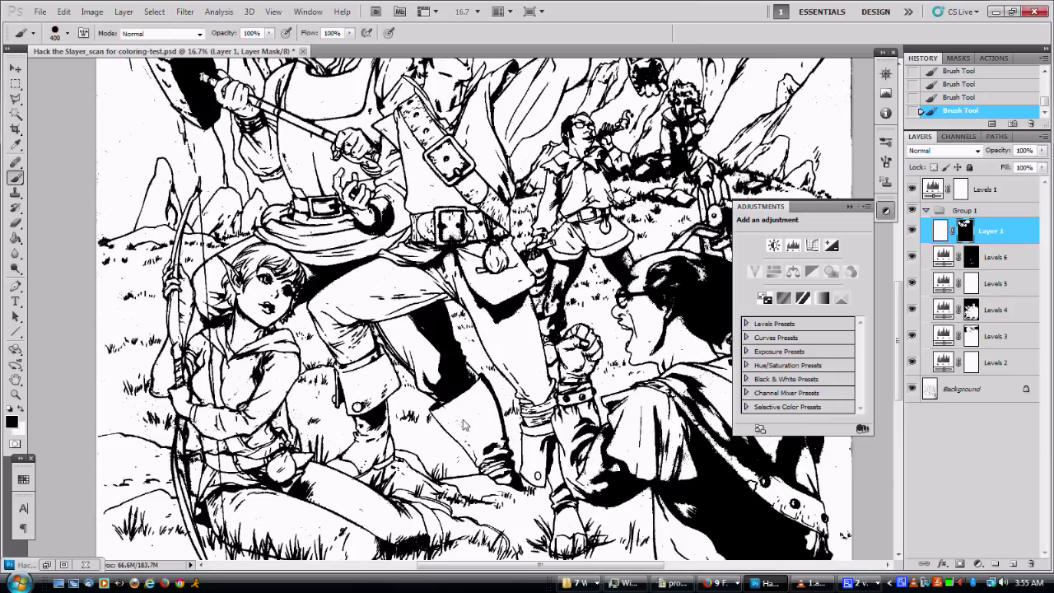
key("z")
mouse_move(403, 316)
left_mouse_down()
mouse_move(505, 473)
mouse_move(505, 496)
left_mouse_up()
left_click(504, 326)
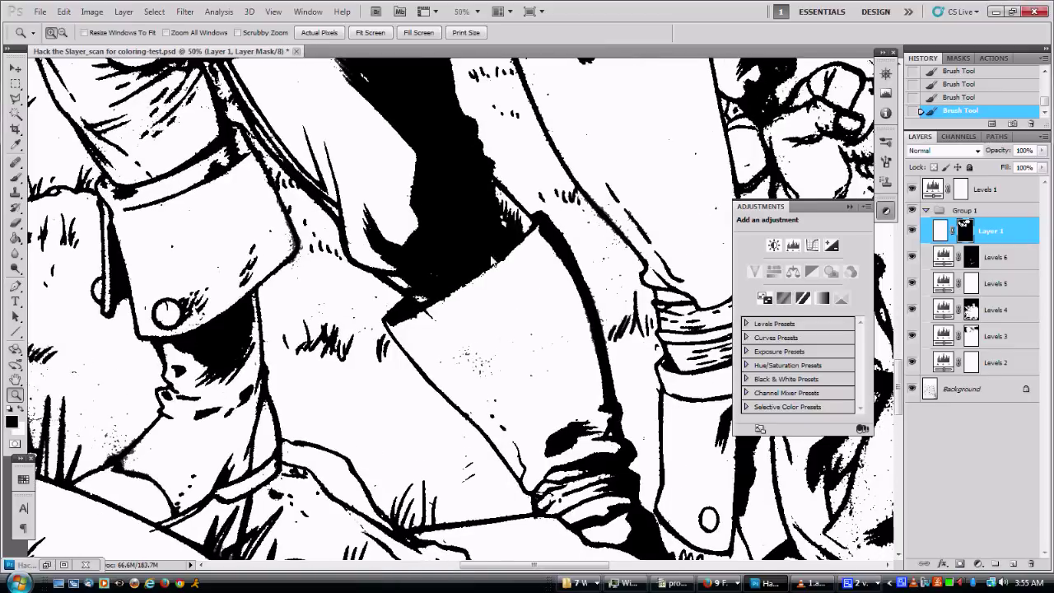
scroll(510, 247, "up", 6)
double_click(17, 378)
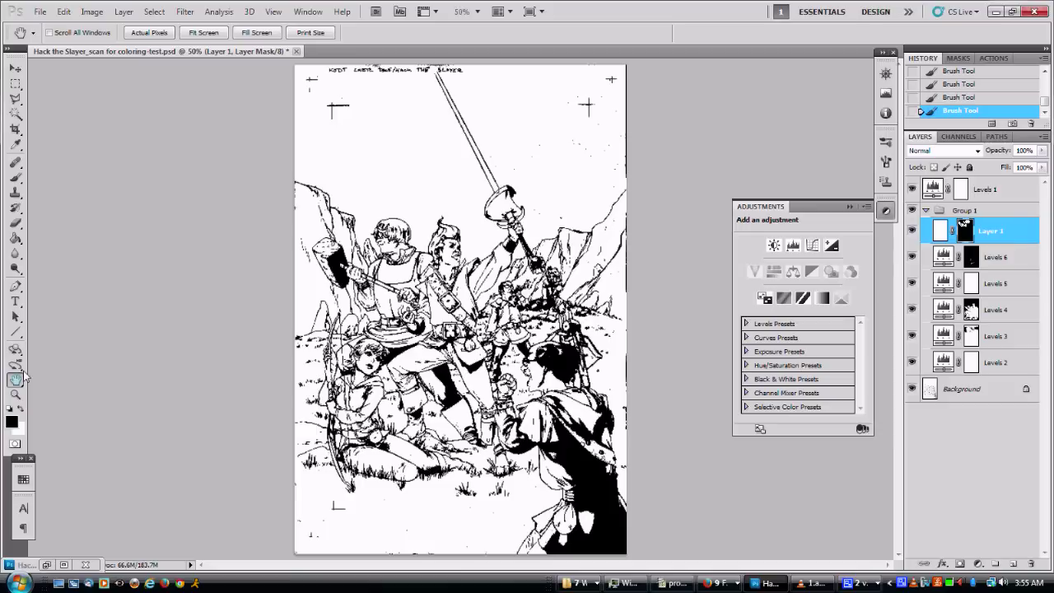
key("z")
left_click(527, 247, "alt")
scroll(547, 301, "down", 1)
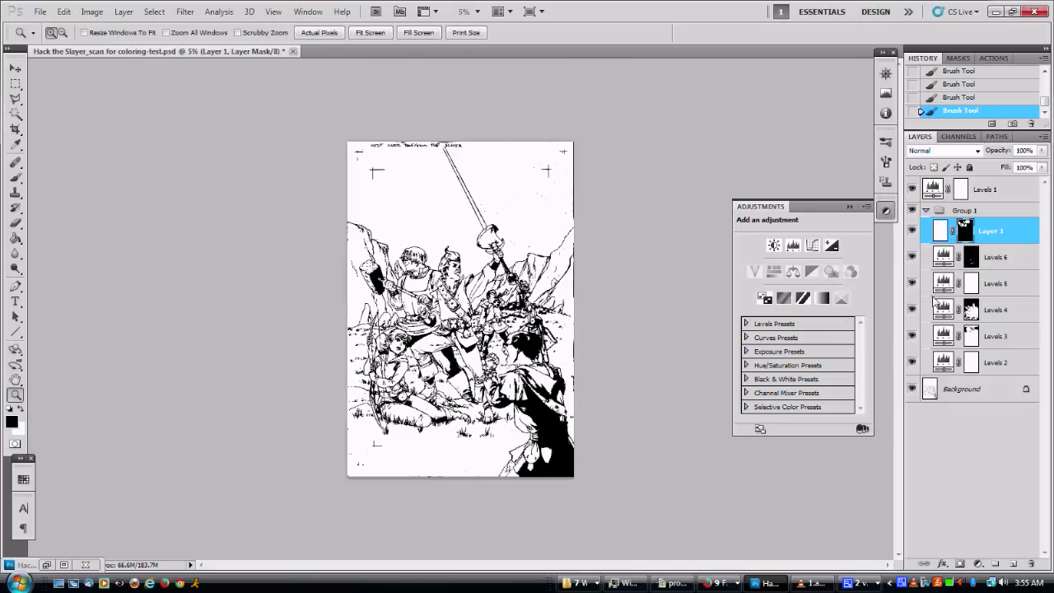
- Hide the Levels 1 adjustment and flatten the image, discarding hidden layers
left_click(911, 189)
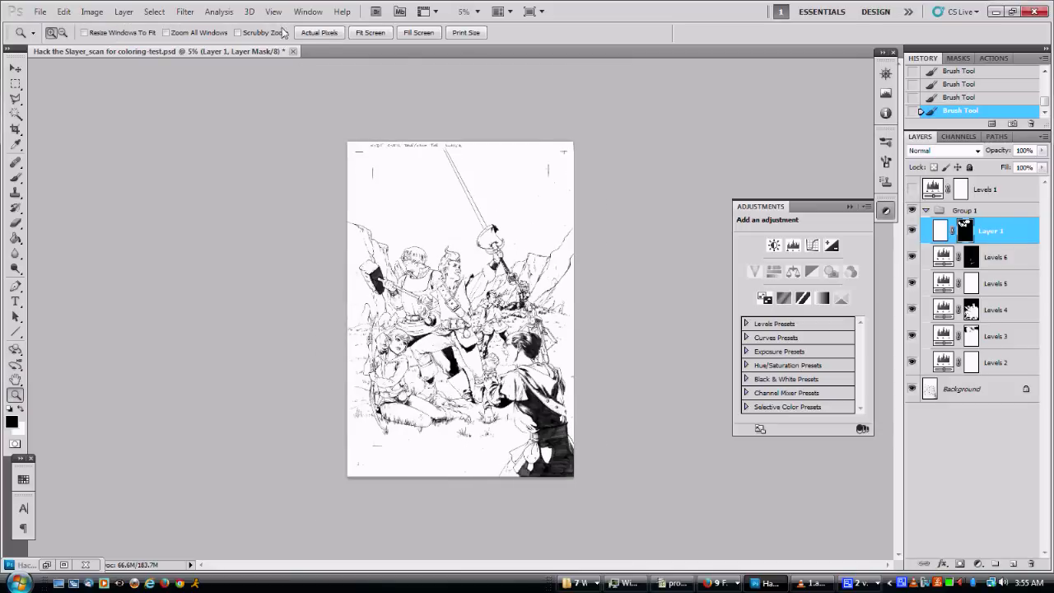
left_click(124, 13)
left_click(210, 352)
left_click(154, 12)
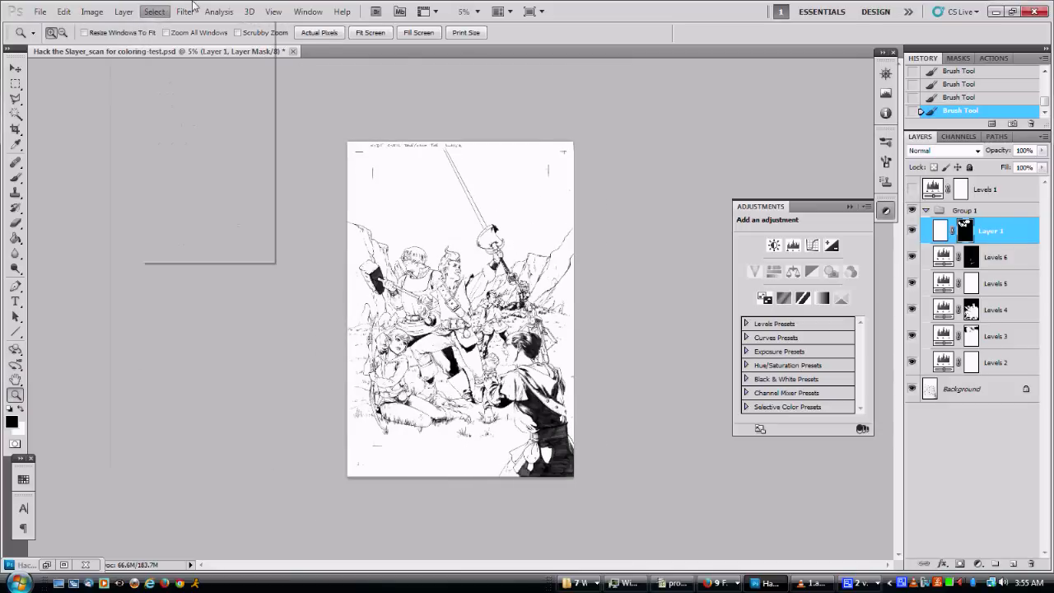
left_click(123, 11)
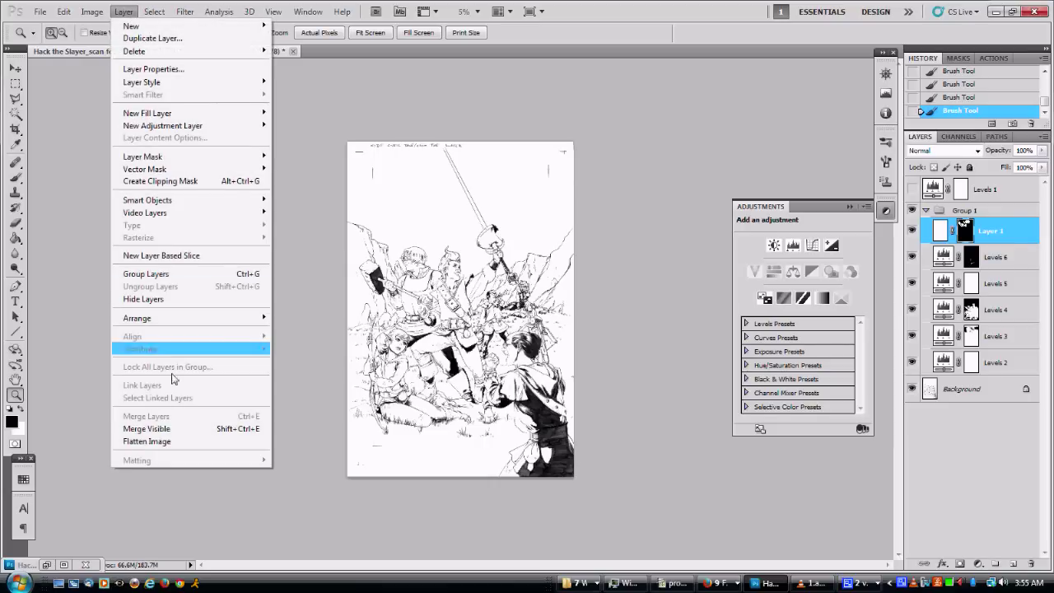
left_click(194, 446)
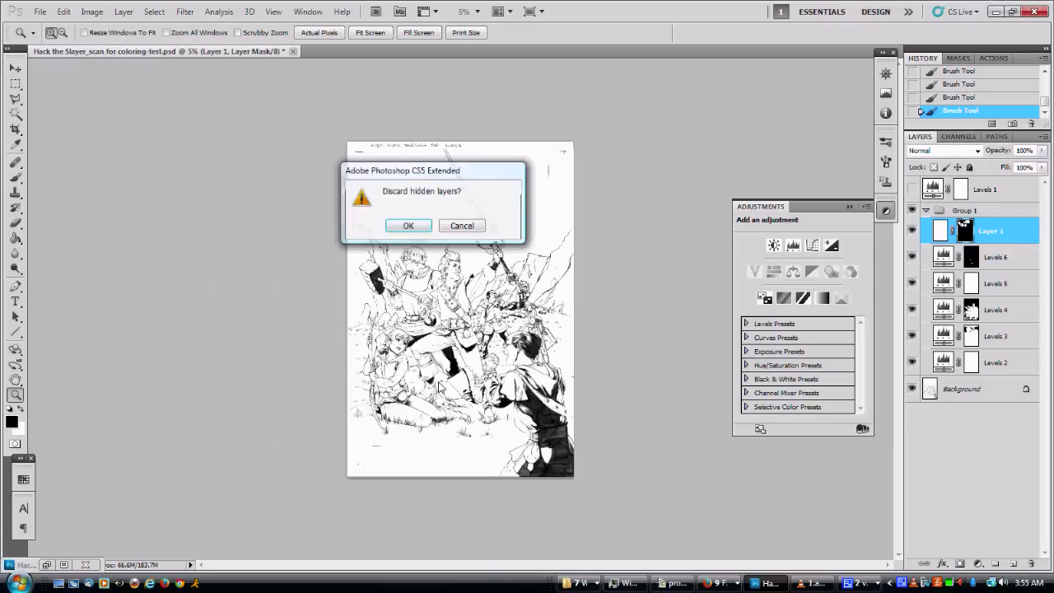
left_click(412, 227)
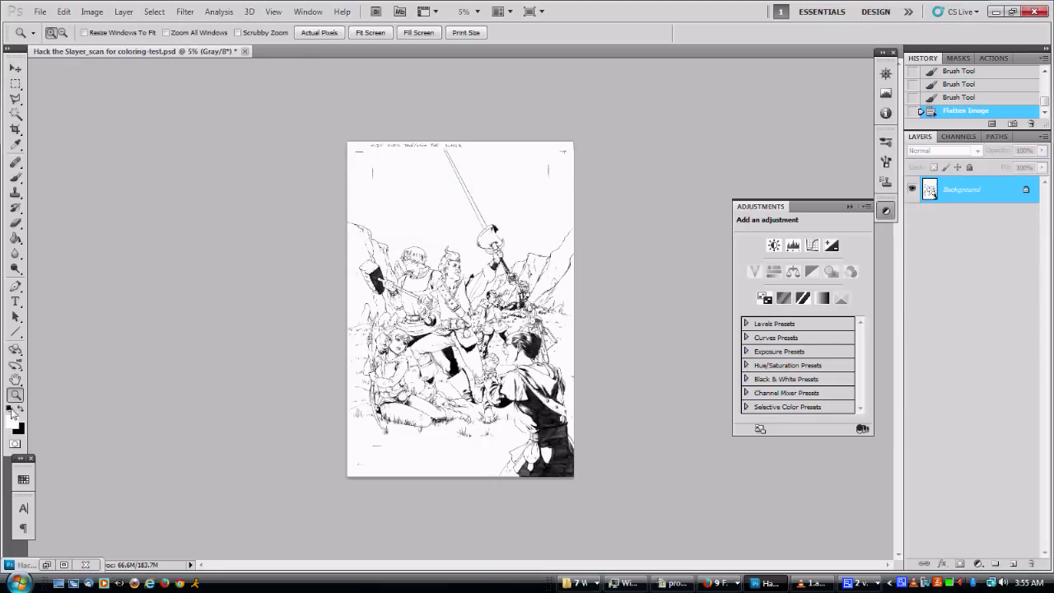